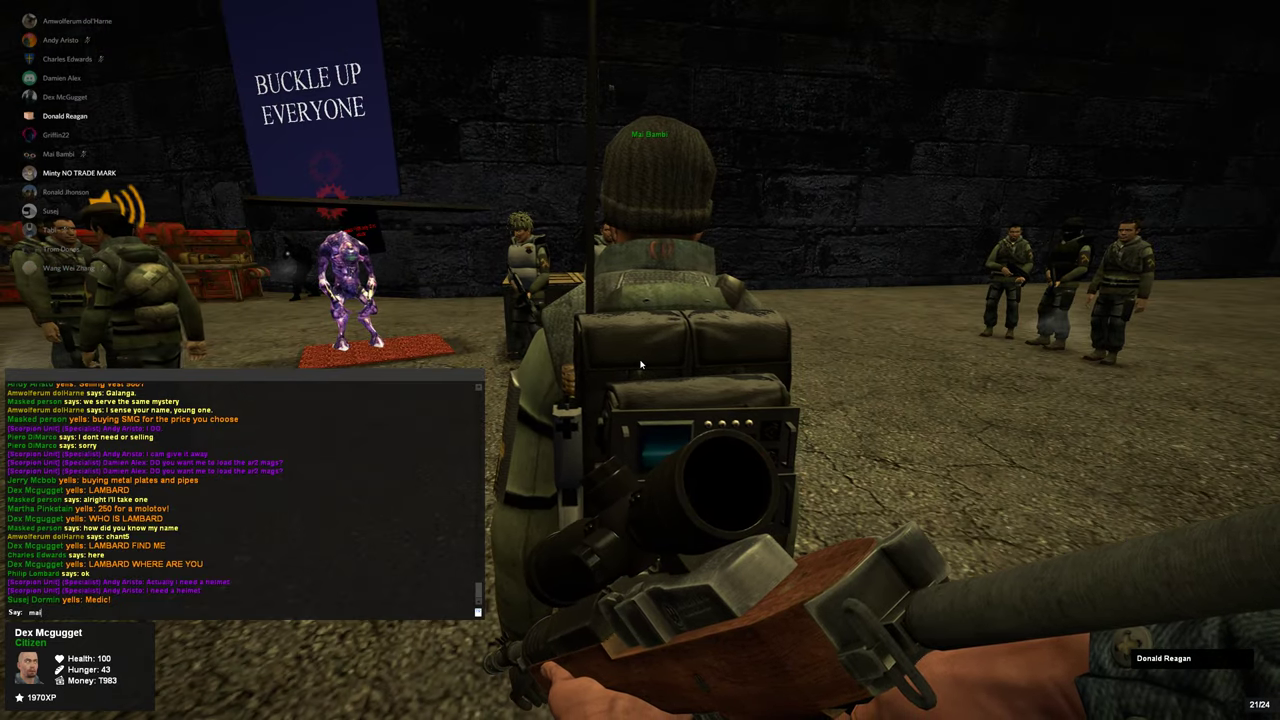
{"action": "type", "text": "ur bloc"}
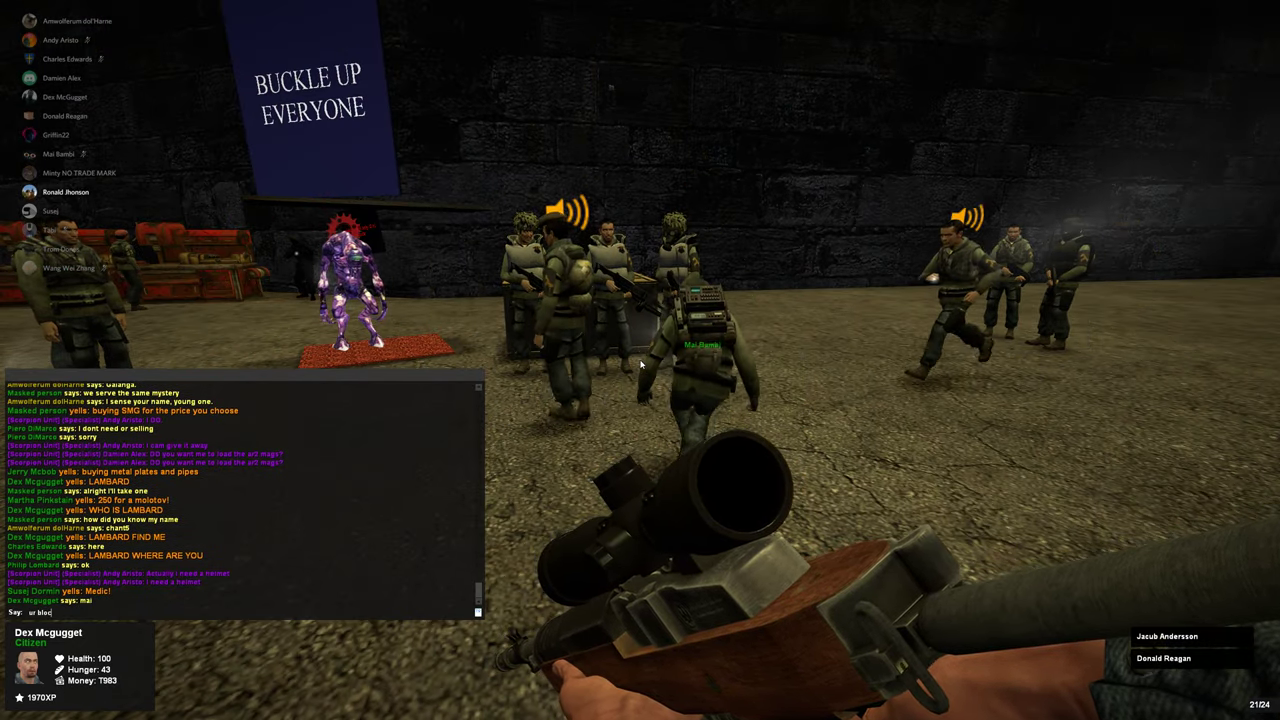
{"action": "type", "text": "king me"}
Tell the nearby player 'ur blocking me' in chat, then switch out to the Windows desktop.
{"action": "key", "text": "Return"}
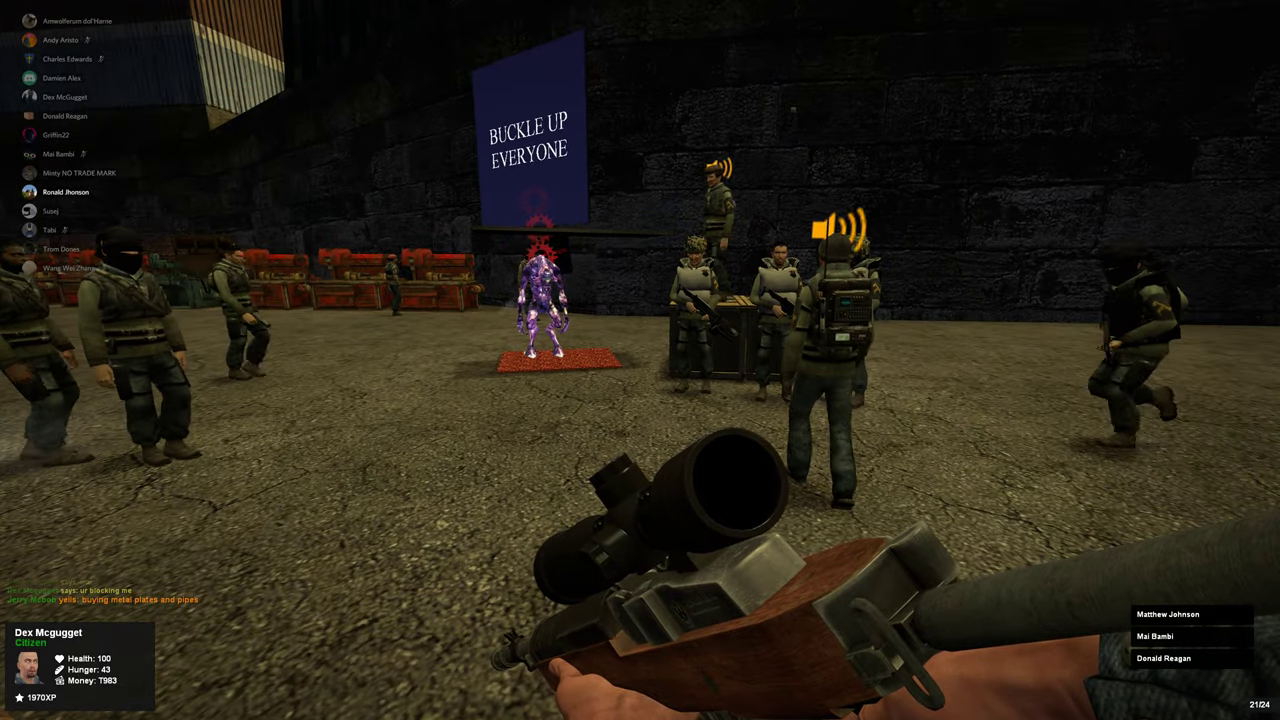
{"action": "key", "text": "alt+Tab"}
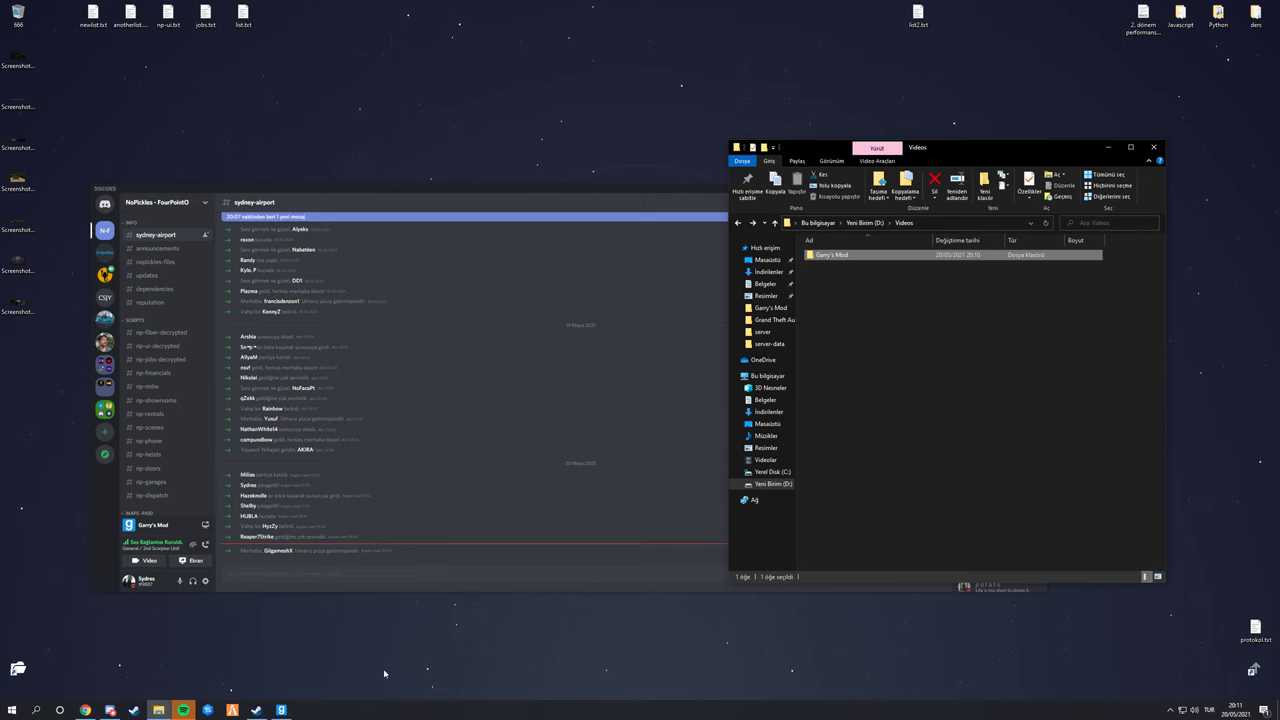
Bring the fullscreen Garry's Mod window back from the taskbar.
{"action": "left_click", "coordinate": [280, 710]}
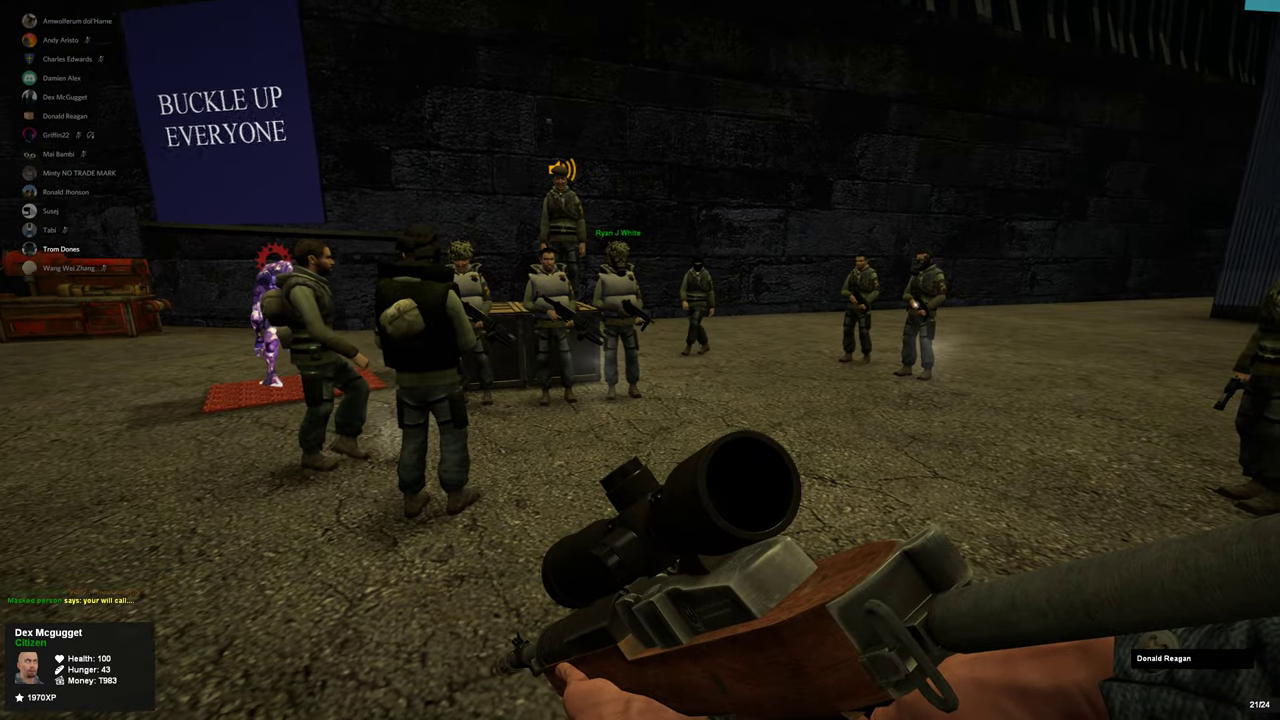
Grab the Salvaged OTA Ballistic Vest from the crate and confirm it's in the inventory.
{"action": "key", "text": "i"}
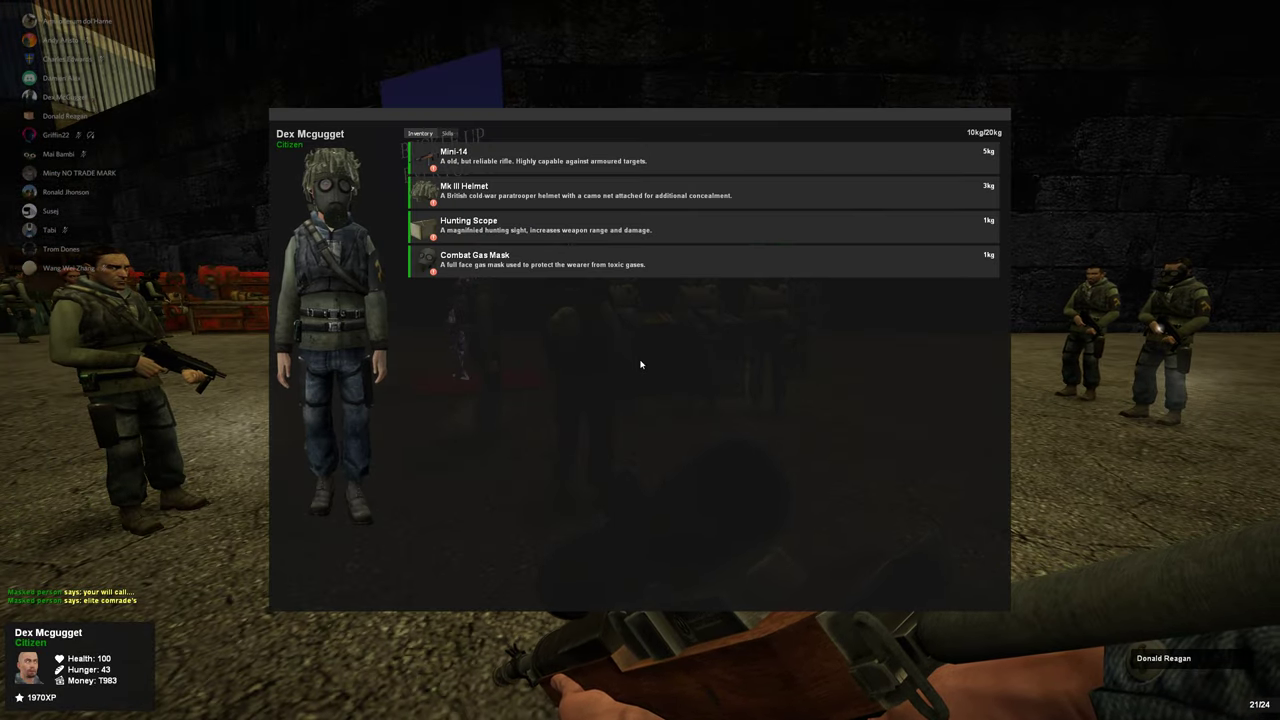
{"action": "key", "text": "i"}
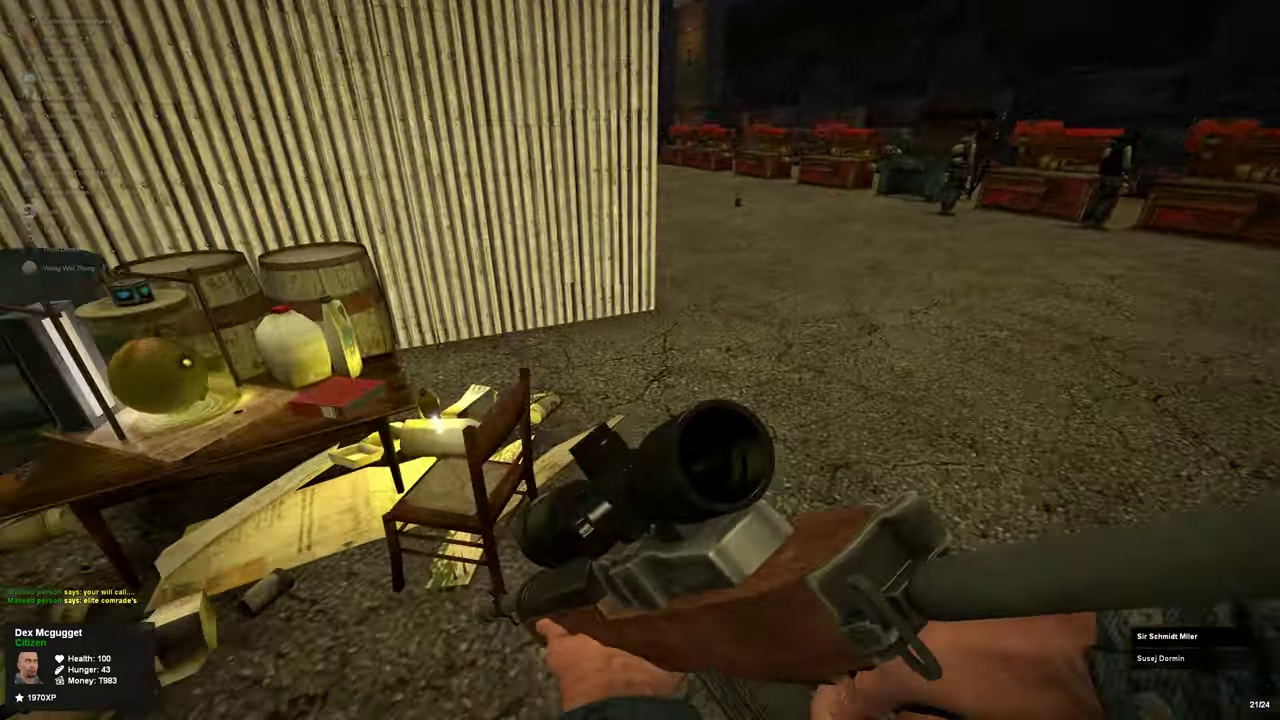
{"action": "key", "text": "e"}
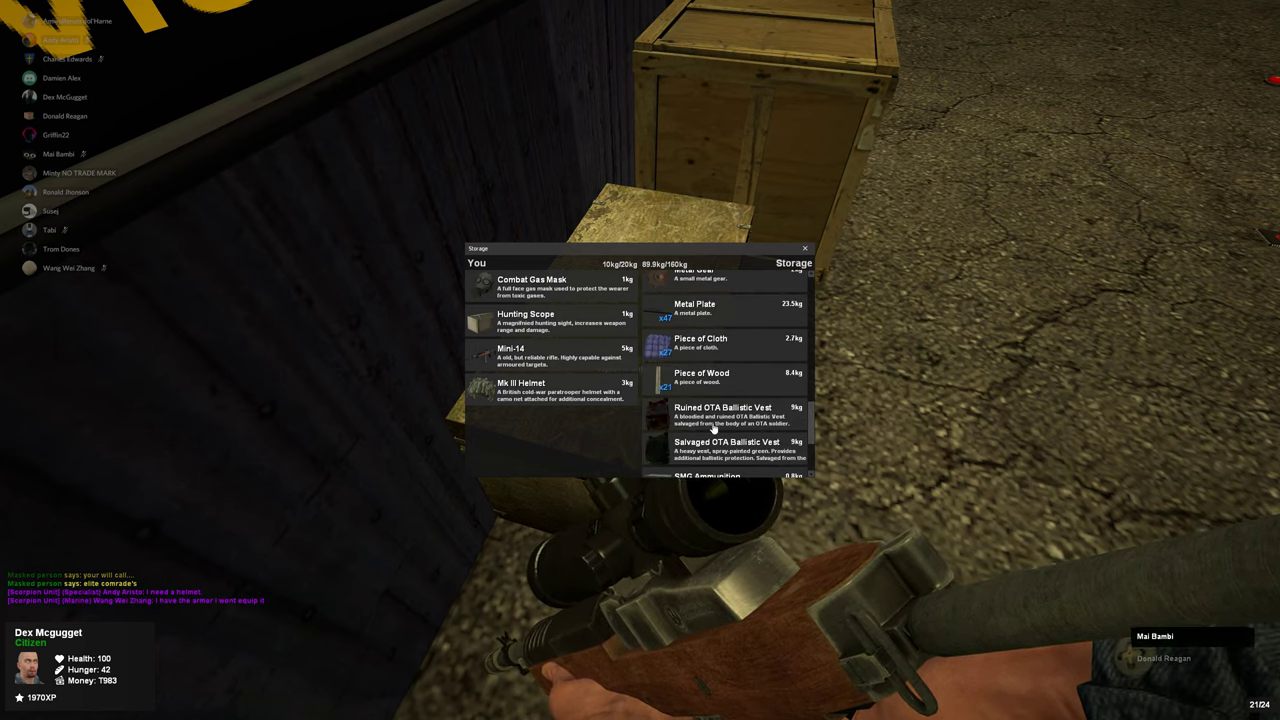
{"action": "left_click", "coordinate": [805, 249]}
{"action": "key", "text": "Tab"}
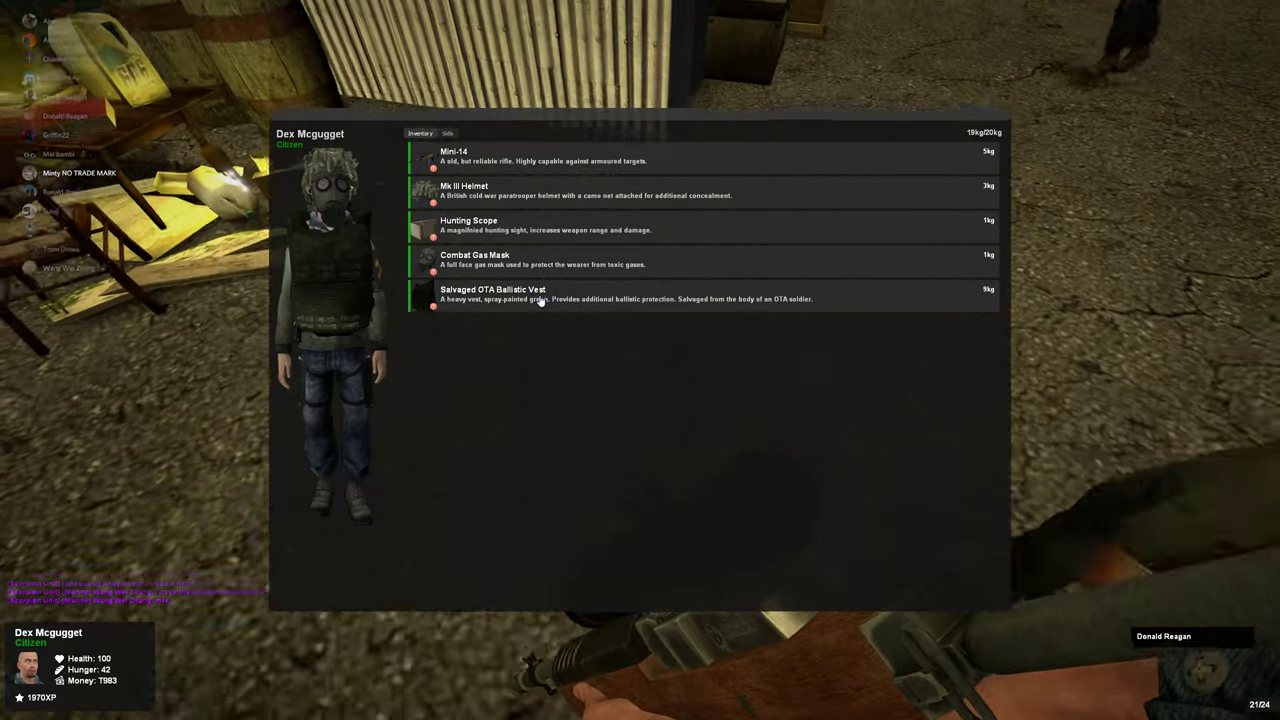
{"action": "key", "text": "Tab"}
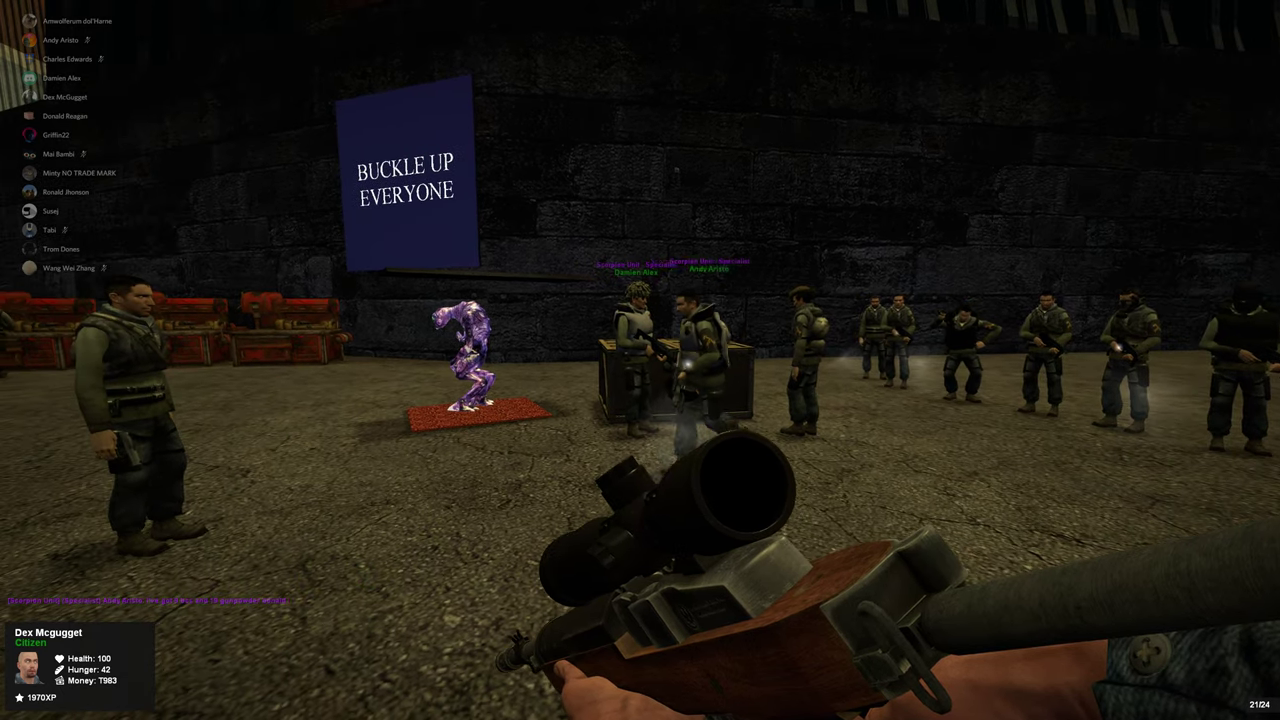
{"action": "type", "text": "y/"}
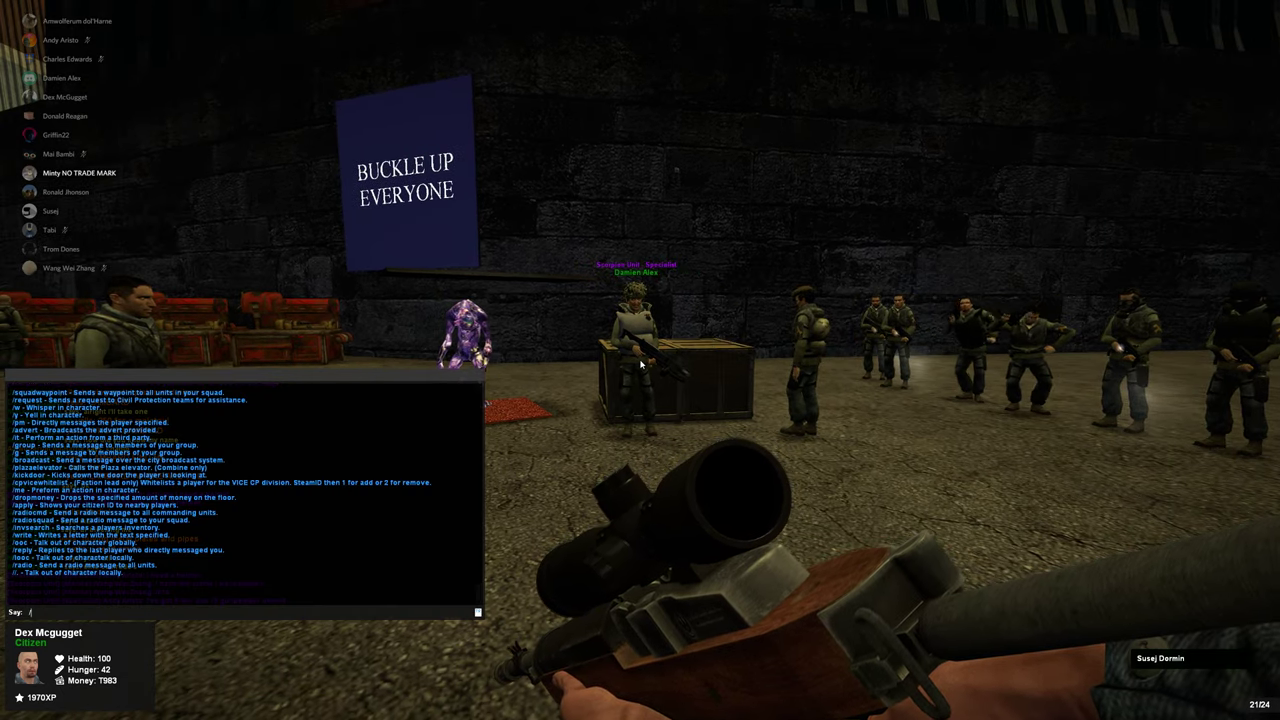
{"action": "type", "text": "en AR2 looks sex"}
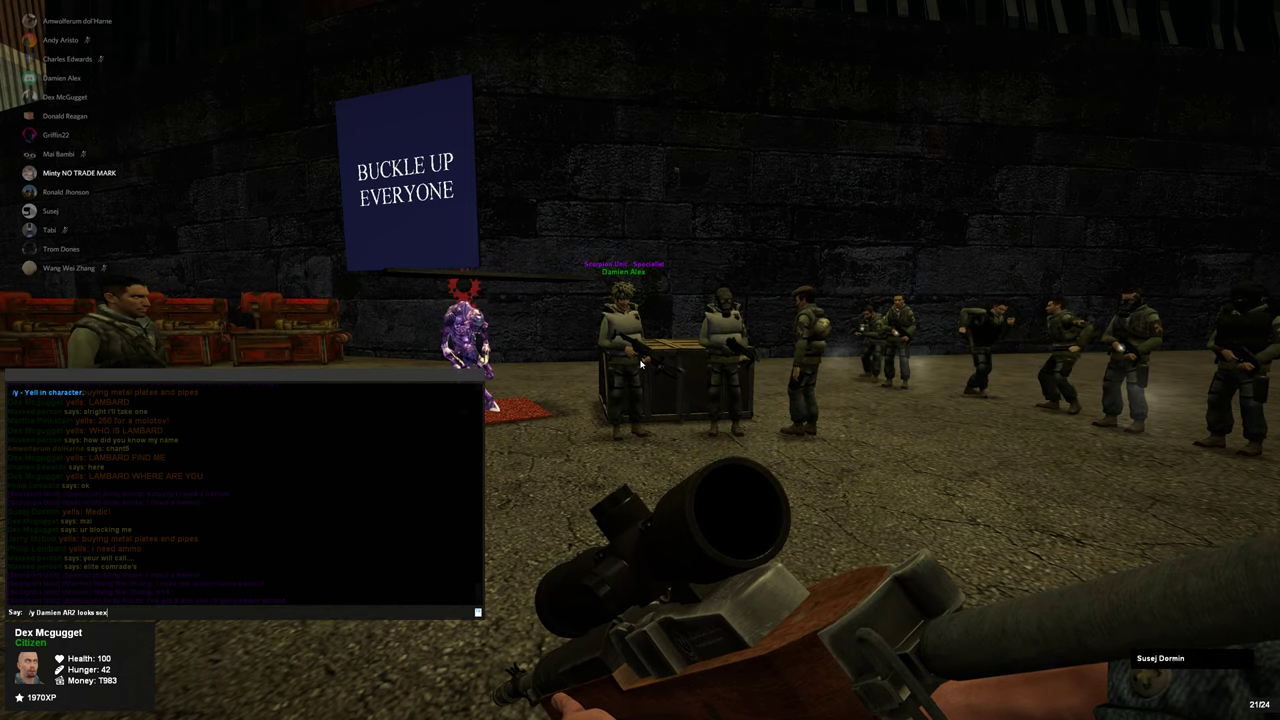
Yell 'Damien AR2 looks sexy', then ask 'lombard dont you have a vest or helmet'.
{"action": "key", "text": "Return"}
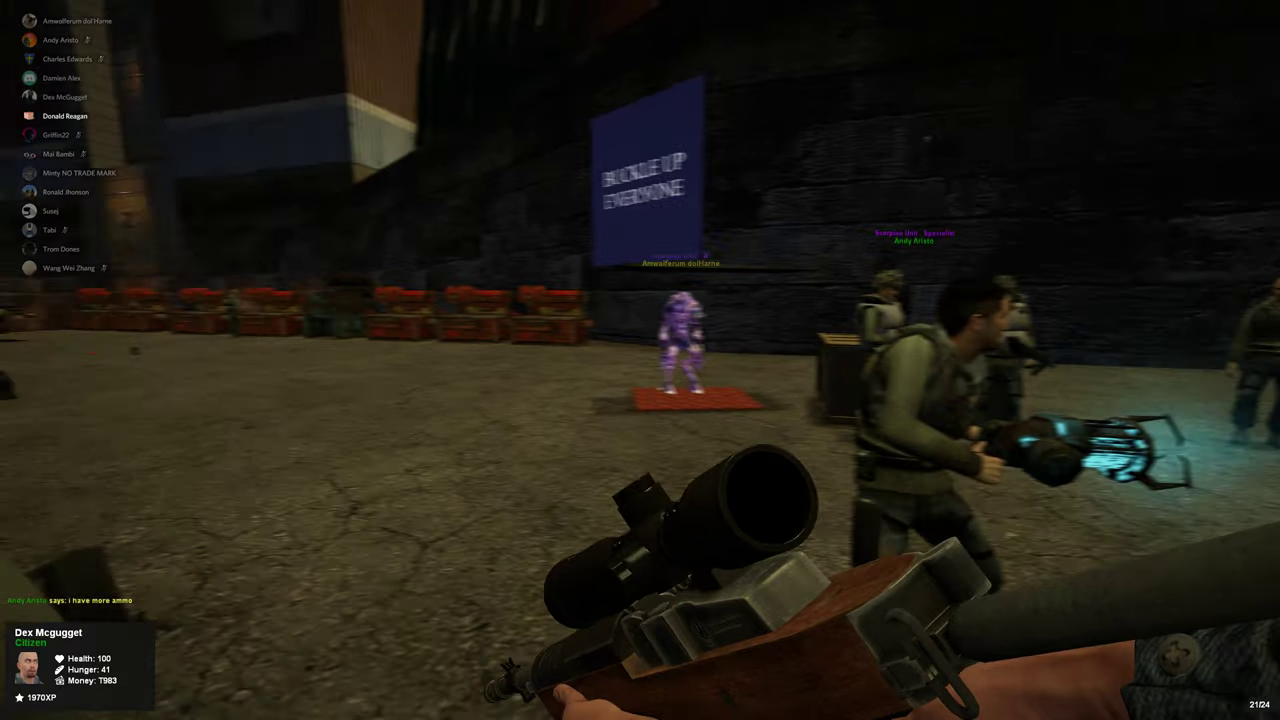
{"action": "type", "text": "ylamb"}
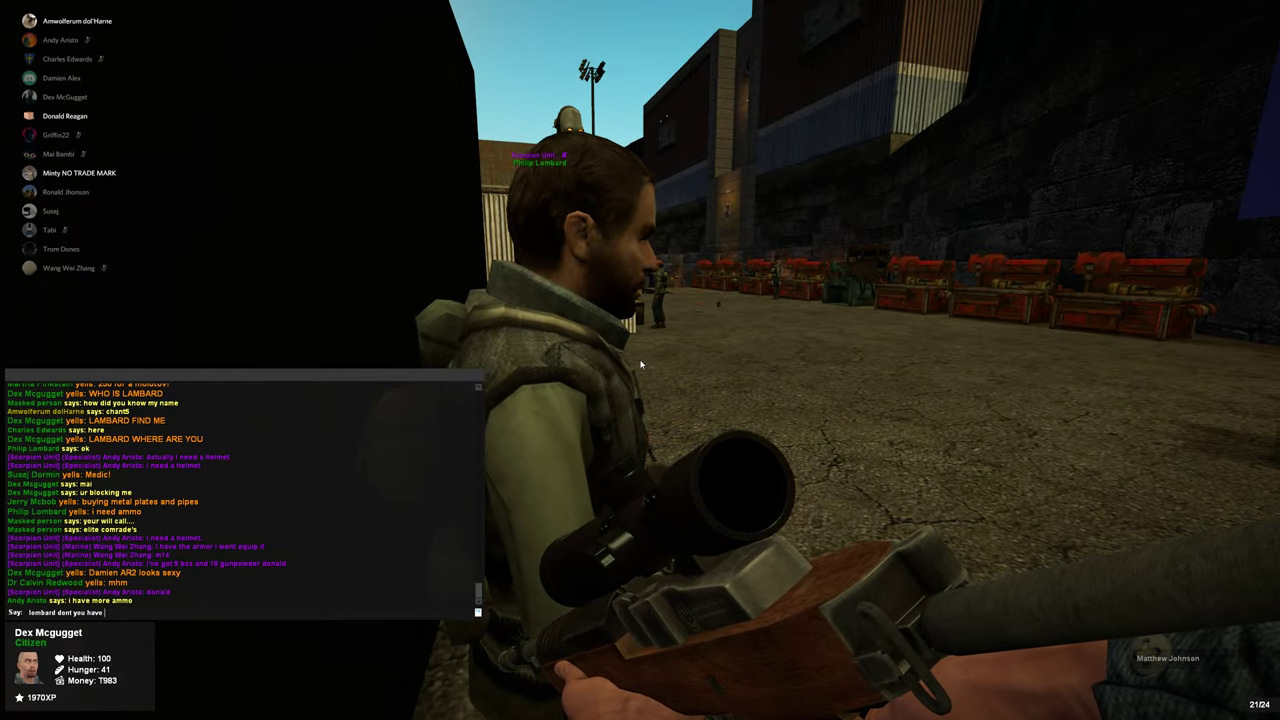
{"action": "key", "text": "Return"}
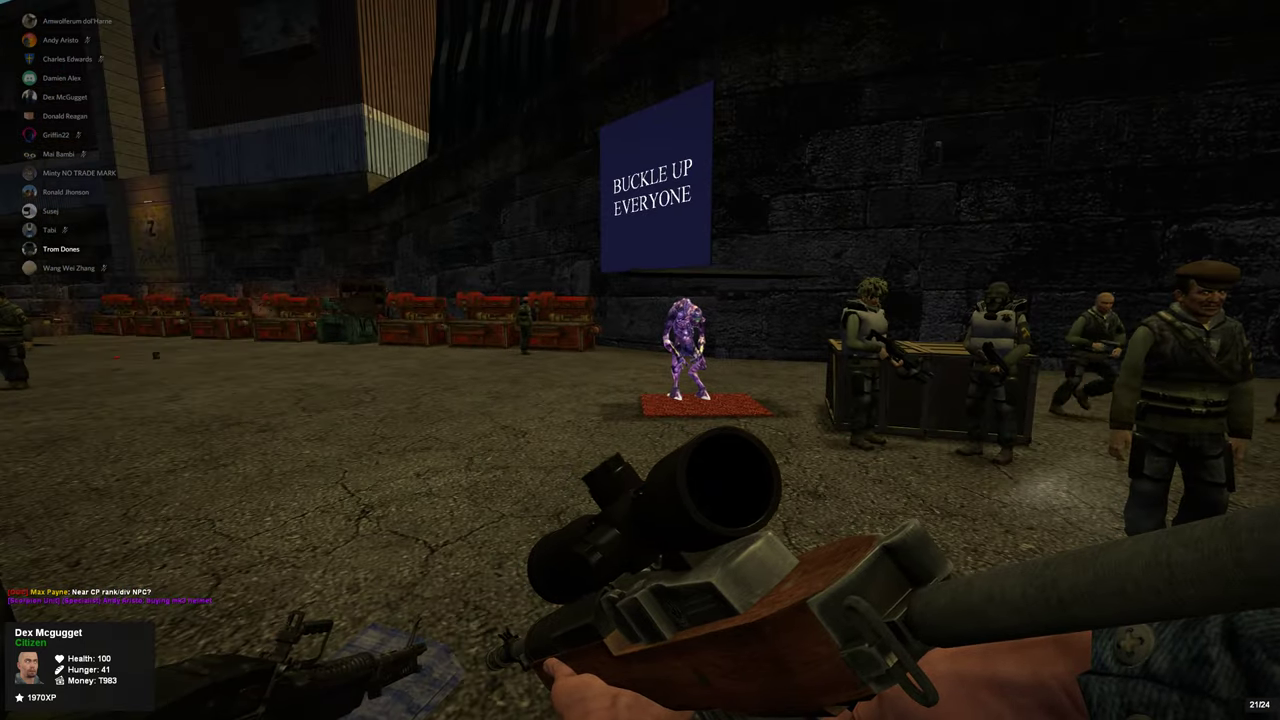
Offer the group a vest in chat, then walk back to the crates and check inventory.
{"action": "key", "text": "y"}
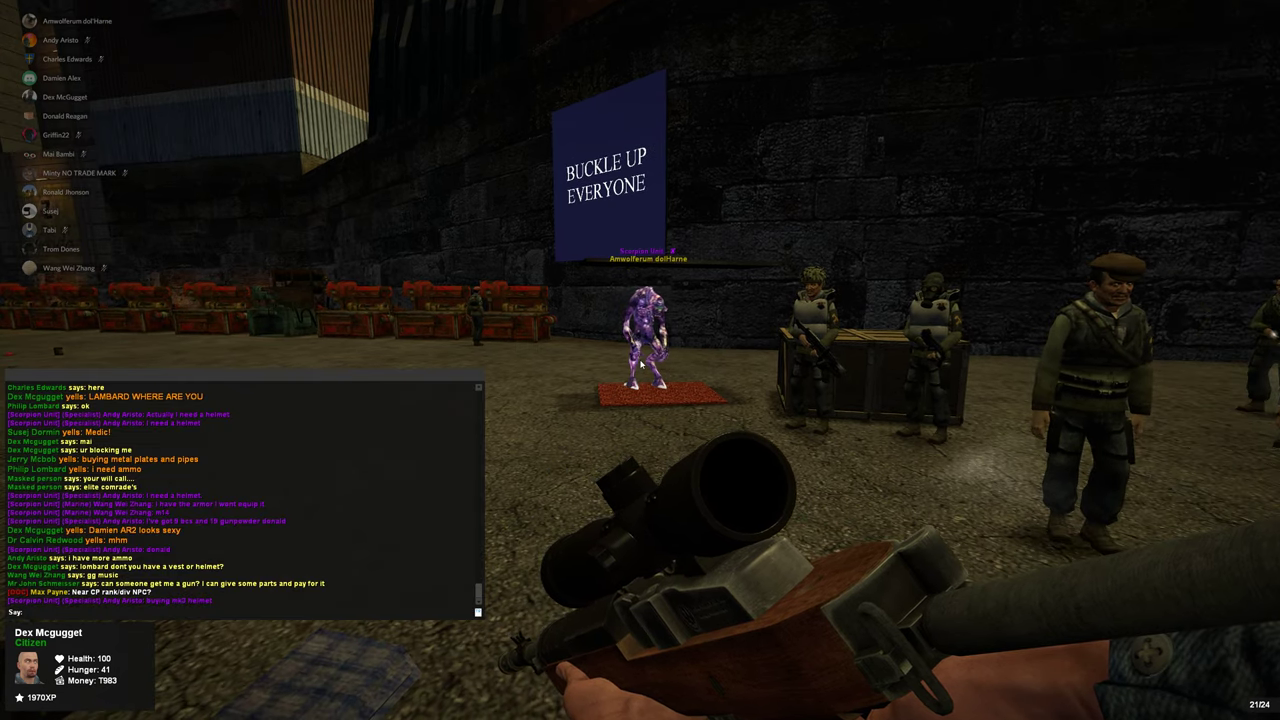
{"action": "type", "text": "/group I can s"}
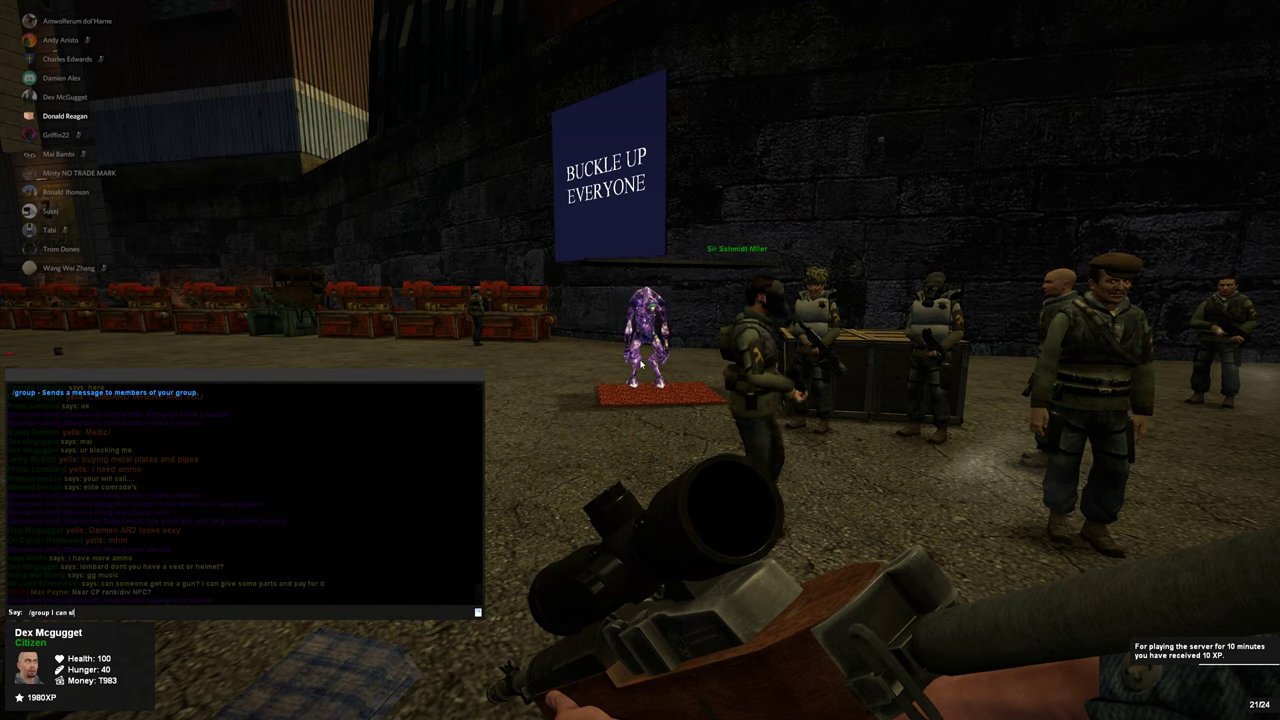
{"action": "type", "text": "ell someone a vest"}
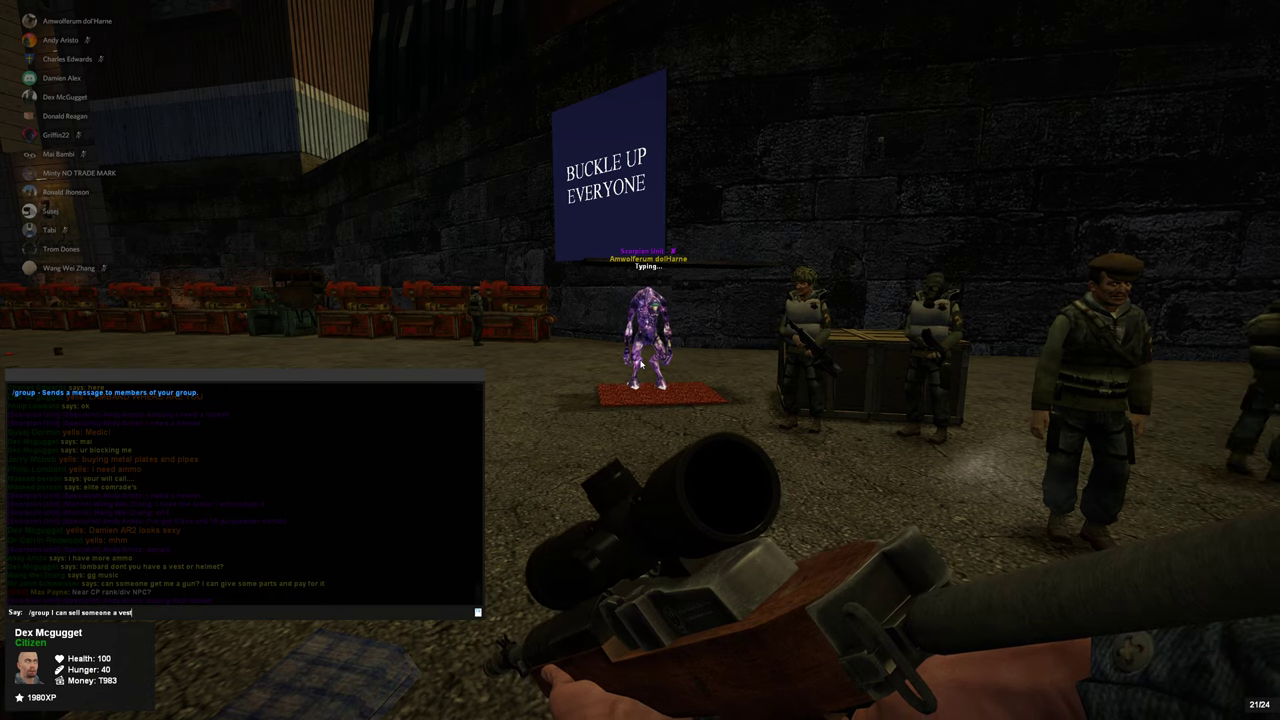
{"action": "key", "text": "Return"}
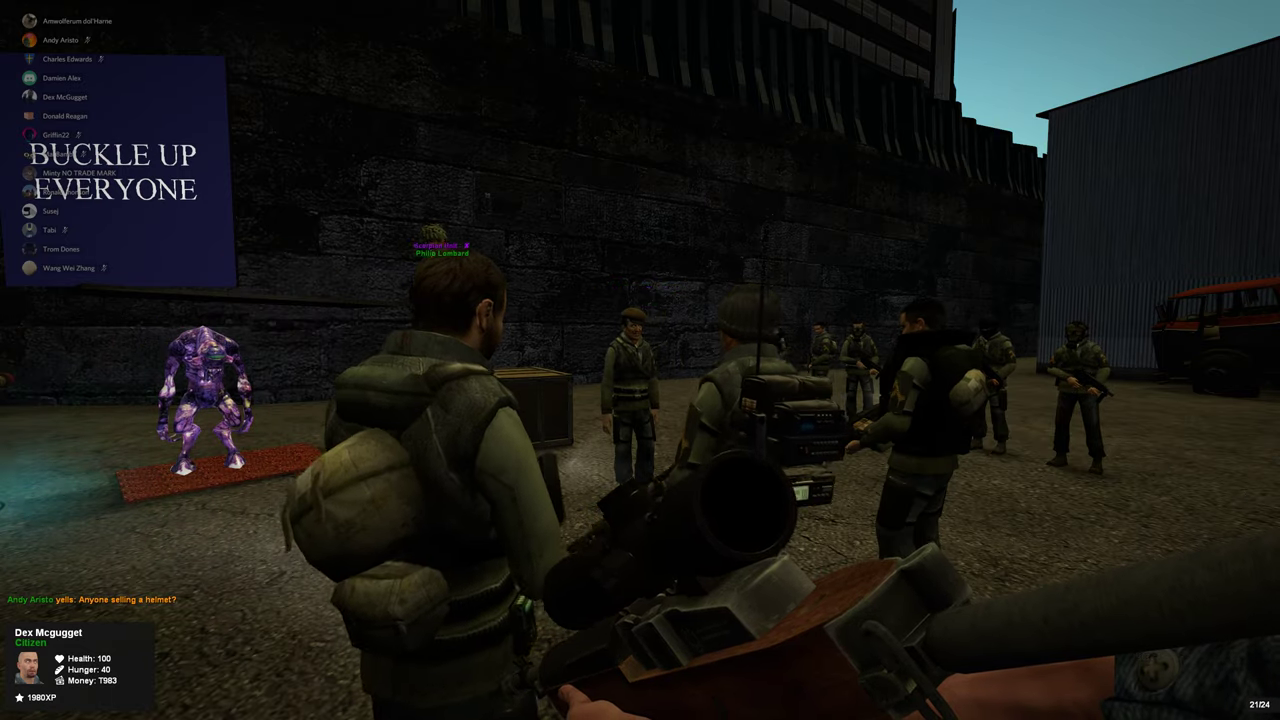
{"action": "key", "text": "w"}
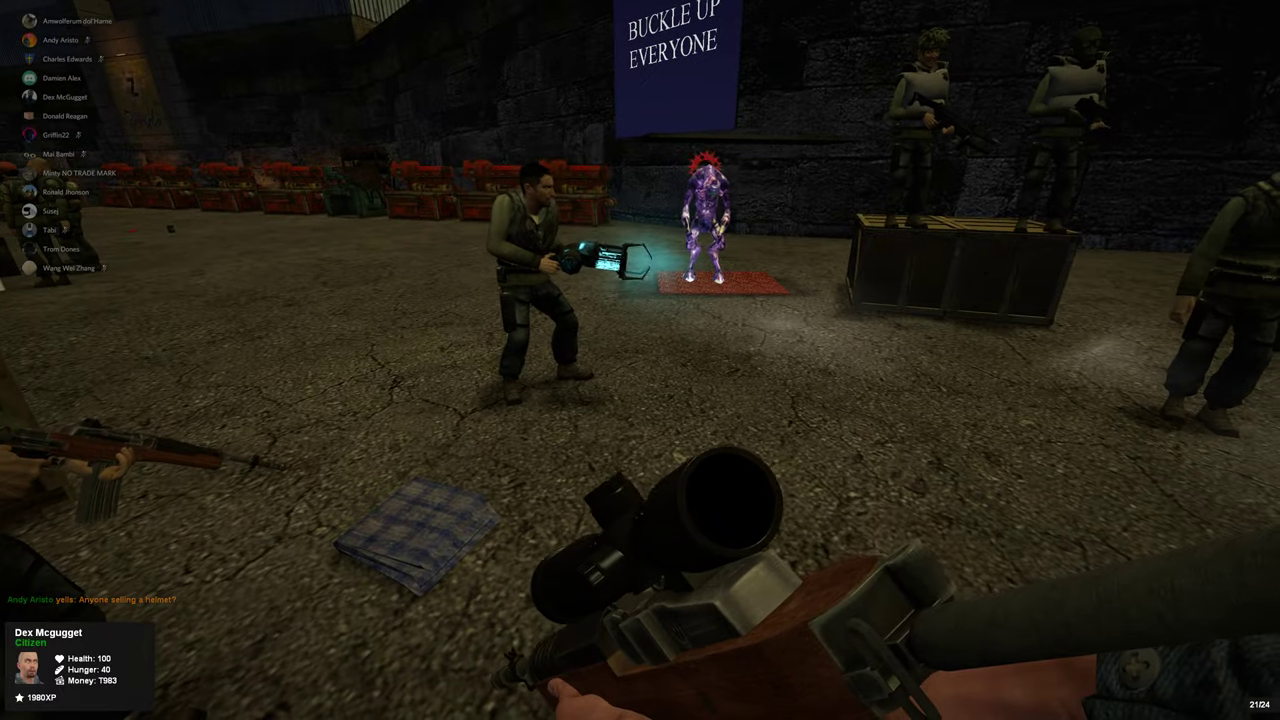
{"action": "key", "text": "Tab"}
{"action": "key", "text": "Tab"}
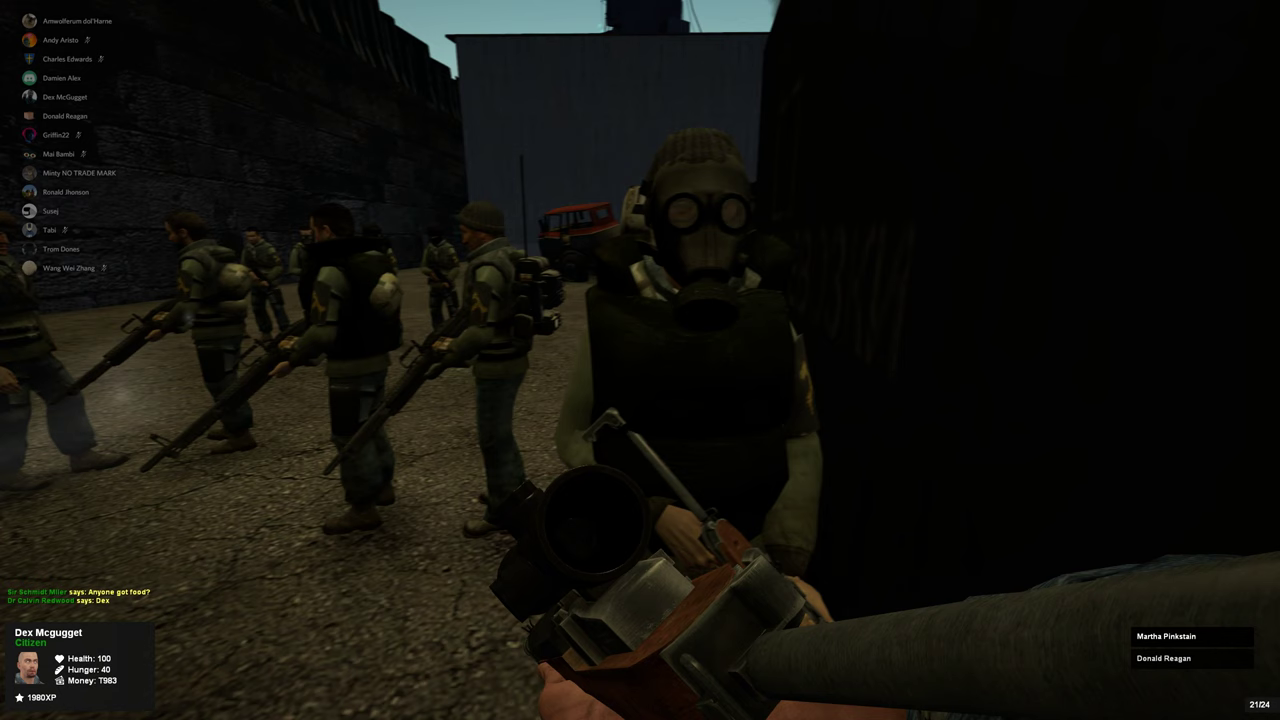
Post in chat that CPs are getting ready and you'll deposit your money real quick.
{"action": "key", "text": "y"}
{"action": "type", "text": "We fucking gonna die comr"}
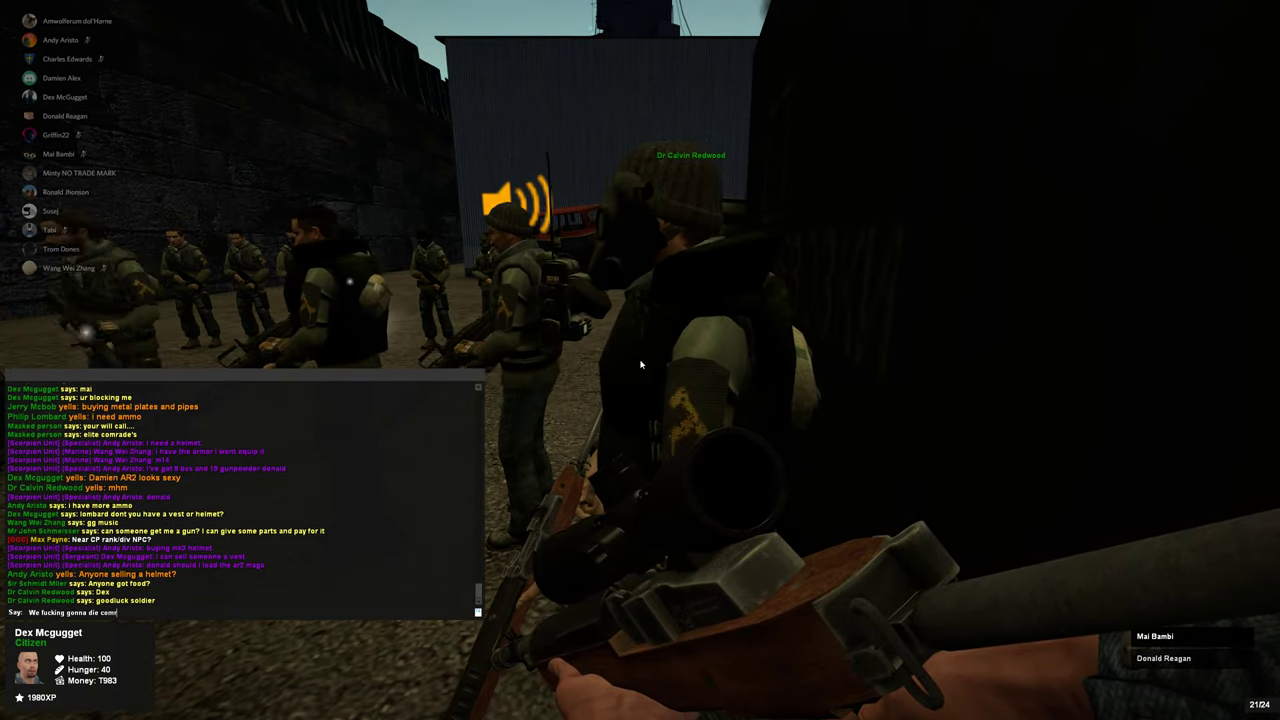
{"action": "type", "text": "ade"}
{"action": "key", "text": "Return"}
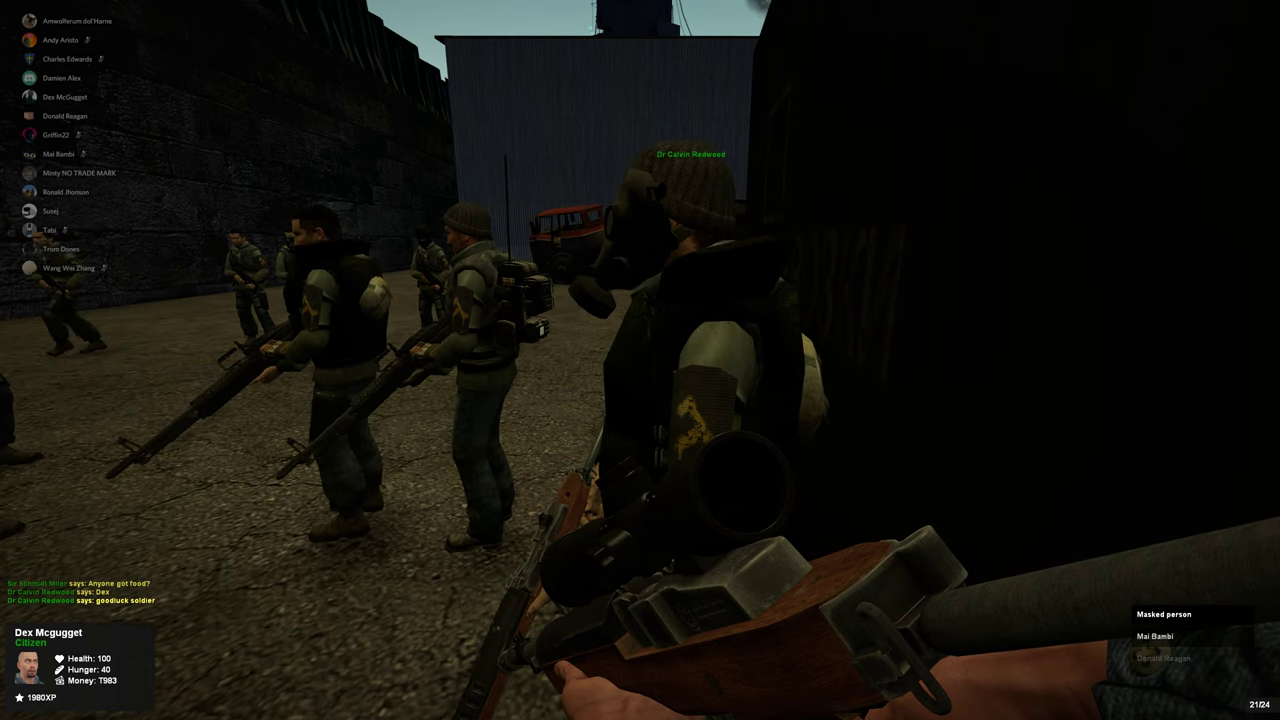
{"action": "key", "text": "y"}
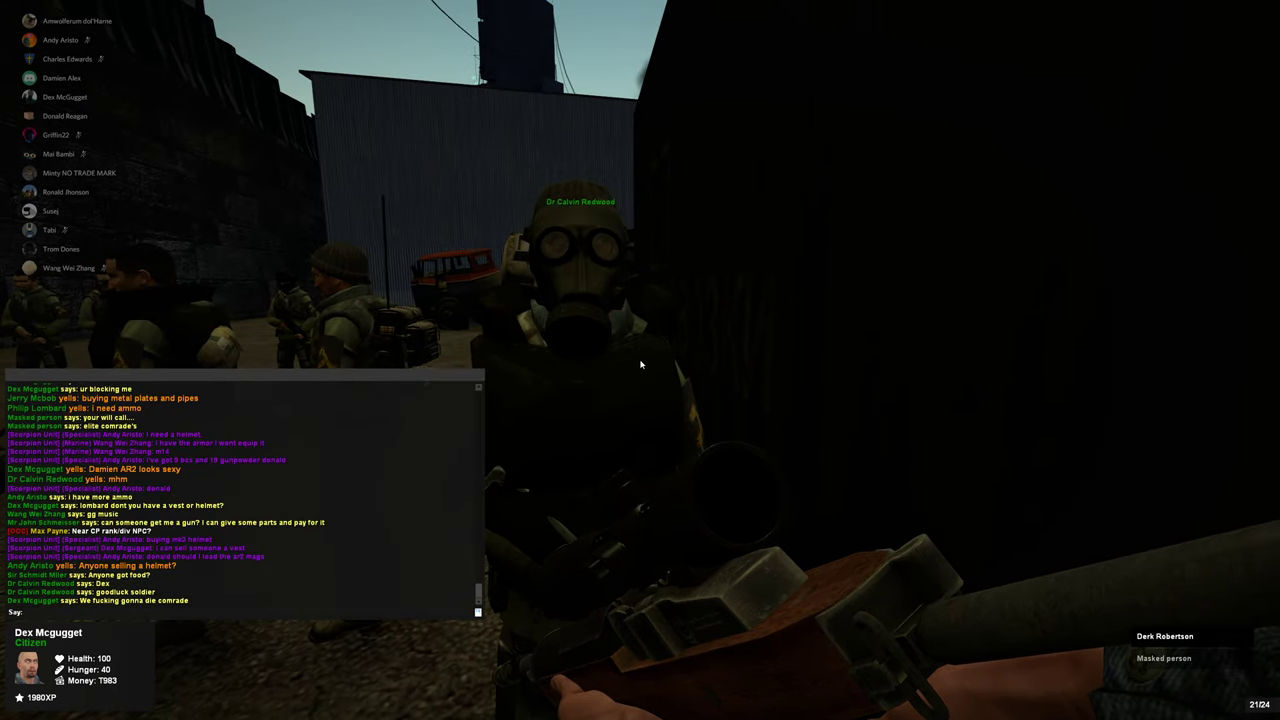
{"action": "key", "text": "Escape"}
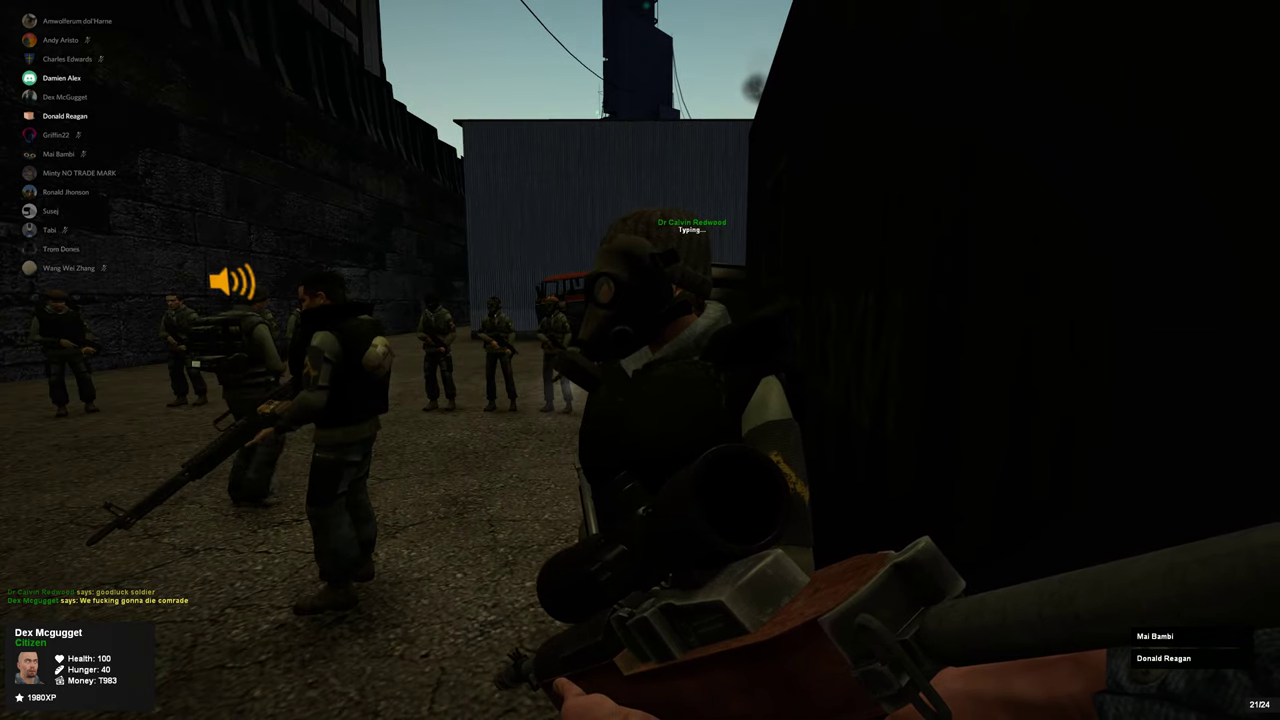
{"action": "type", "text": "y"}
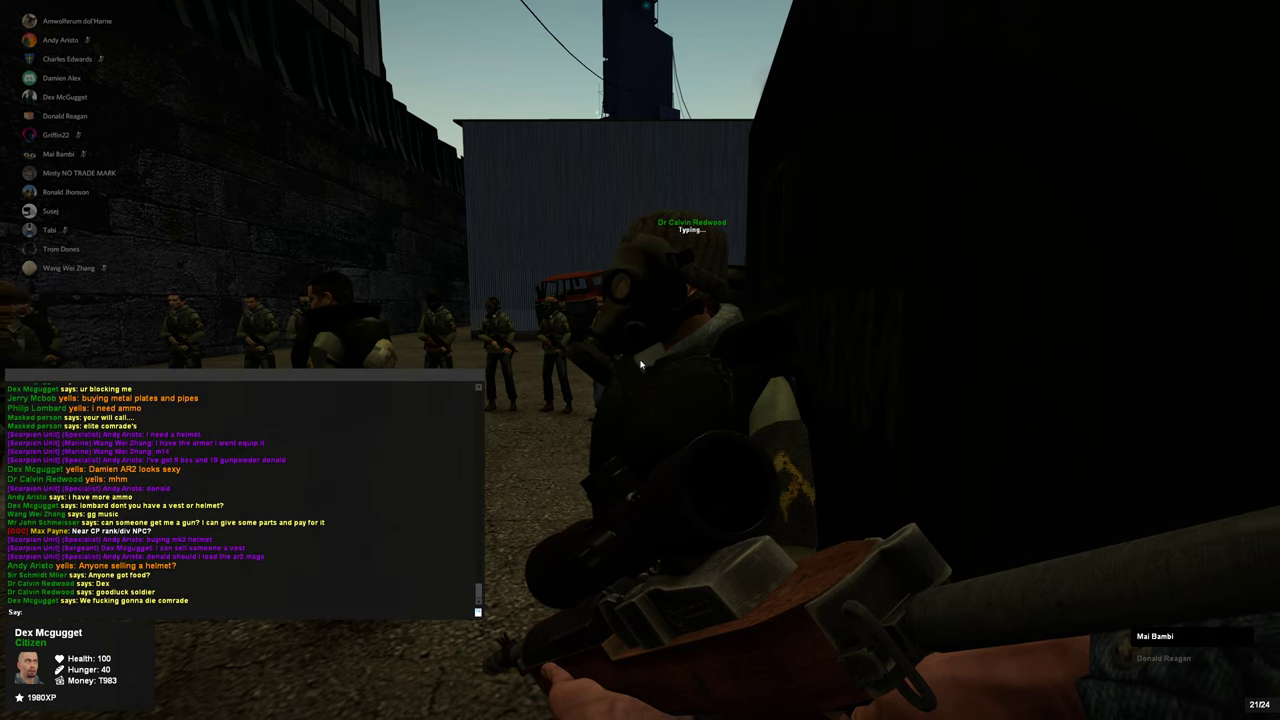
{"action": "type", "text": " bet CP"}
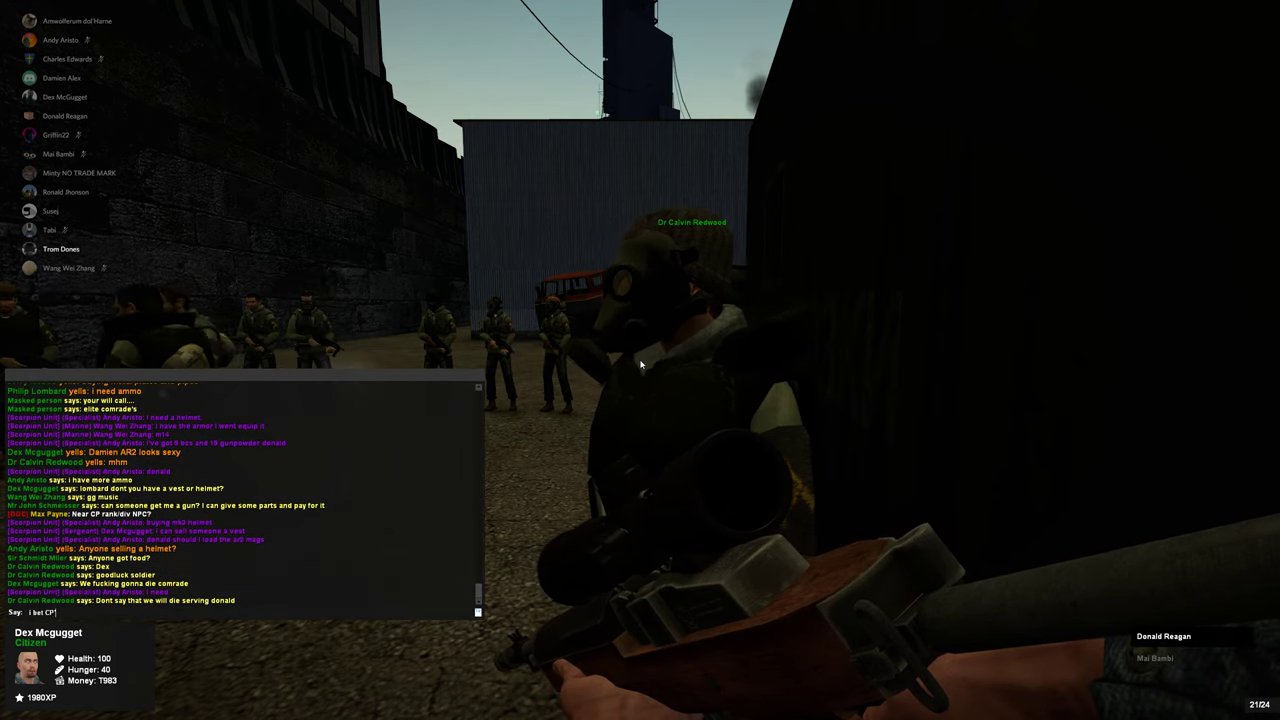
{"action": "type", "text": " getting read"}
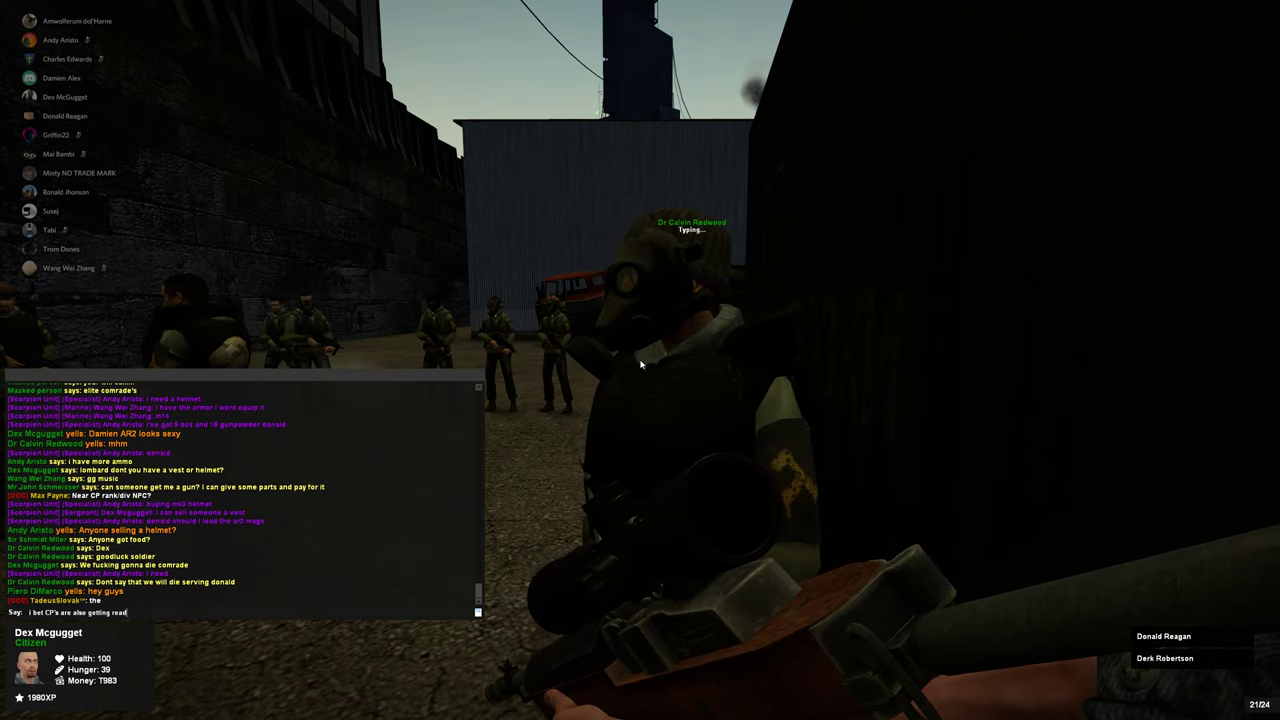
{"action": "key", "text": "Return"}
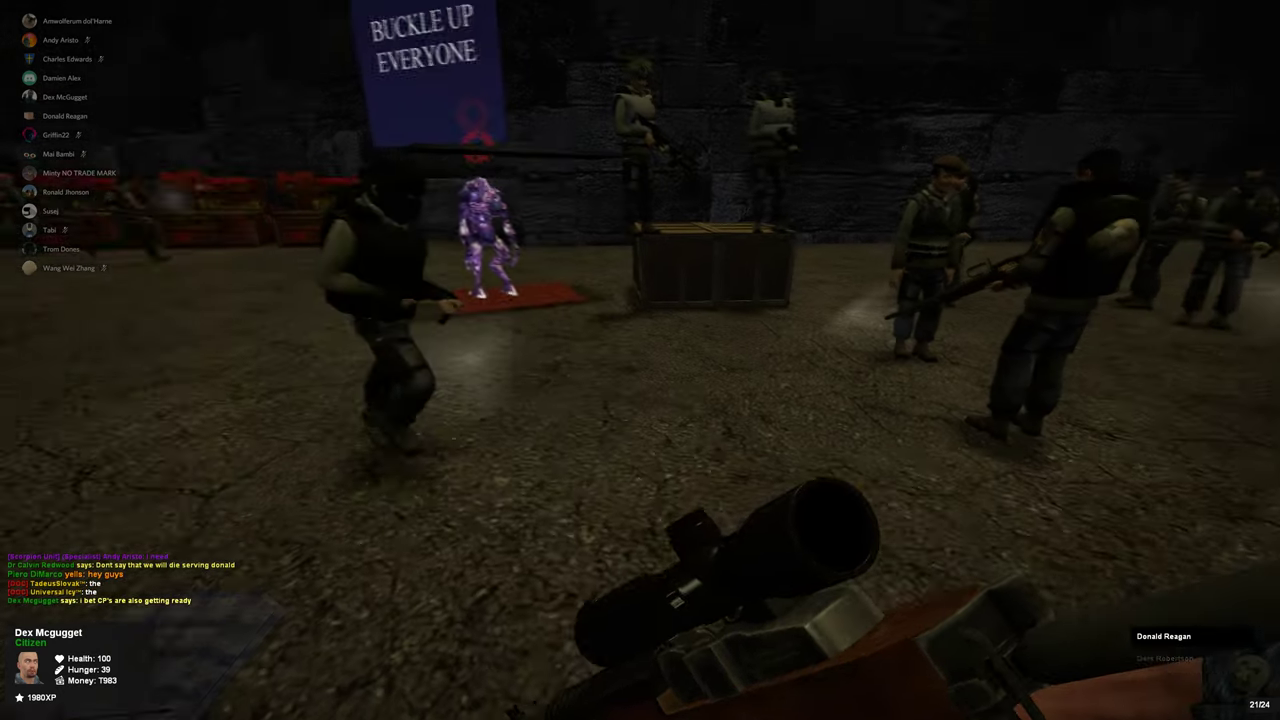
{"action": "type", "text": "y"}
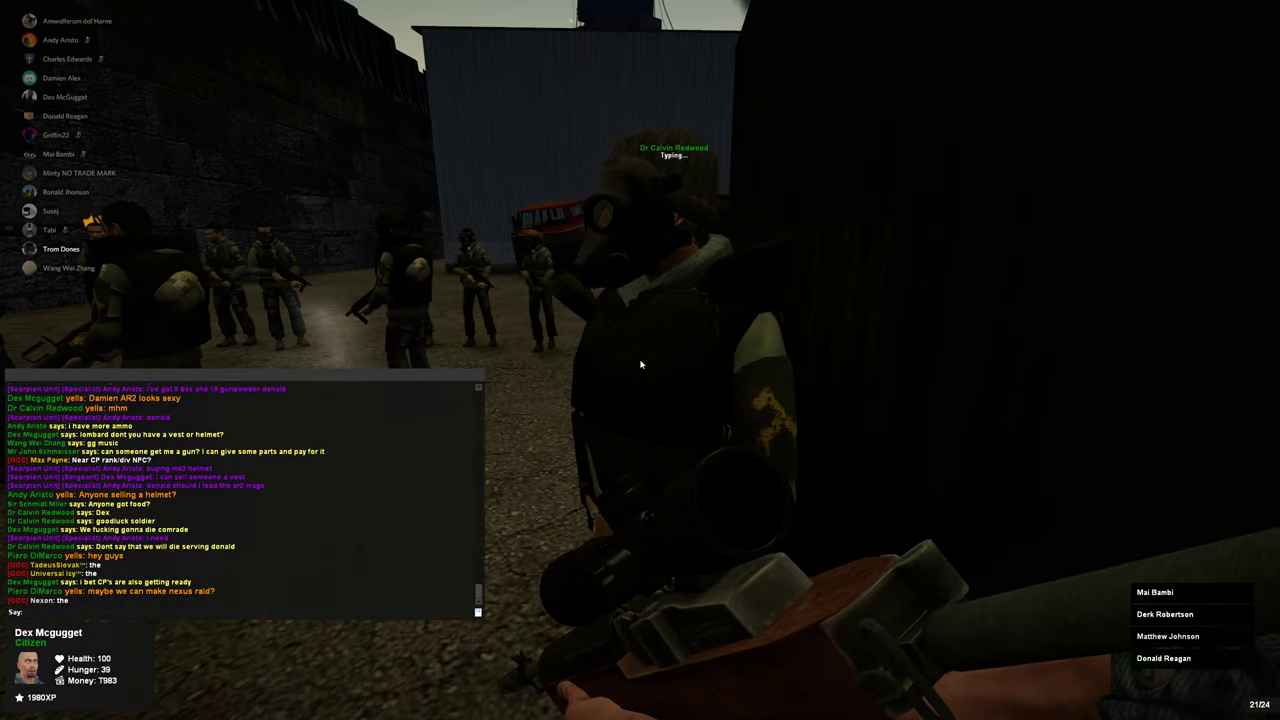
{"action": "type", "text": "i will deposit my money"}
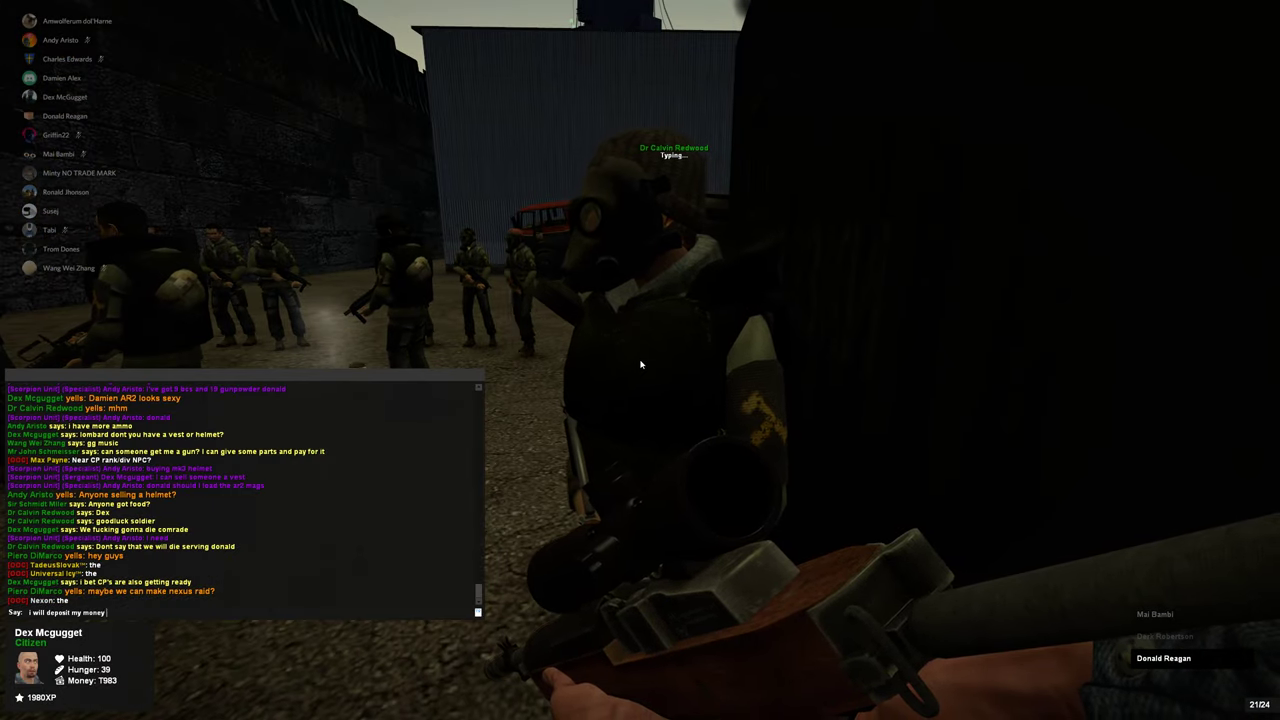
{"action": "type", "text": "uick"}
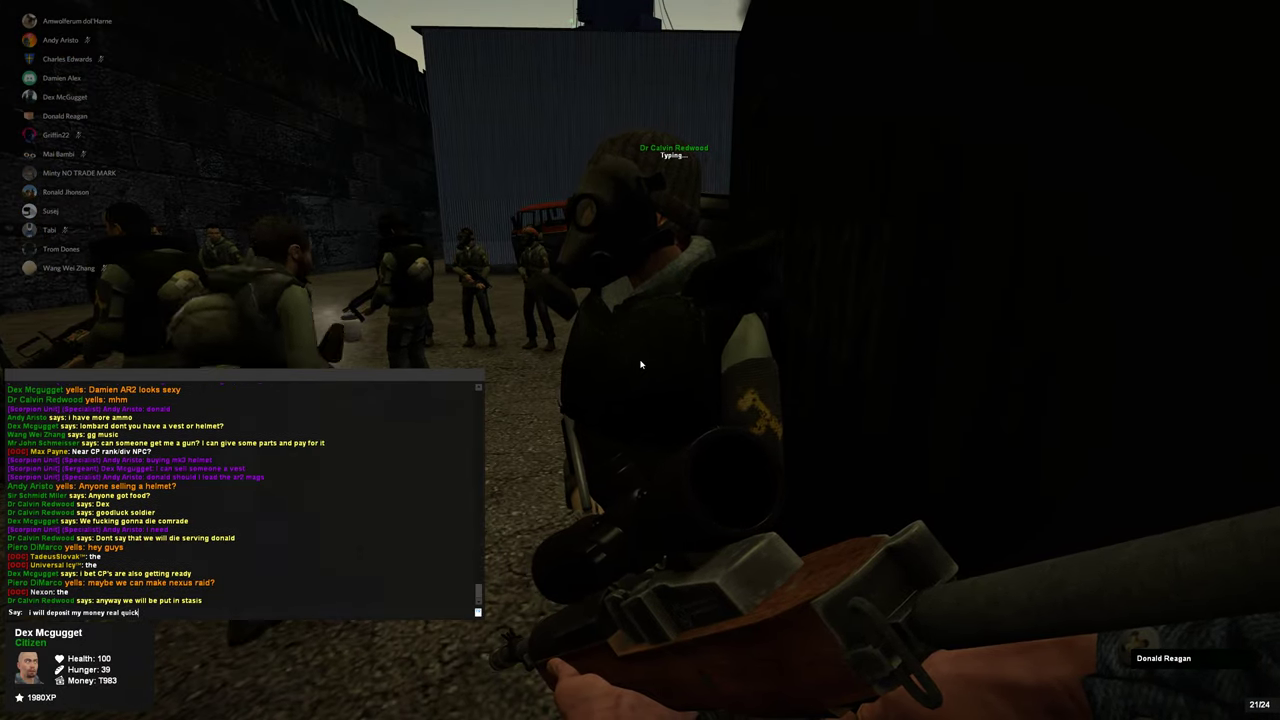
{"action": "key", "text": "Return"}
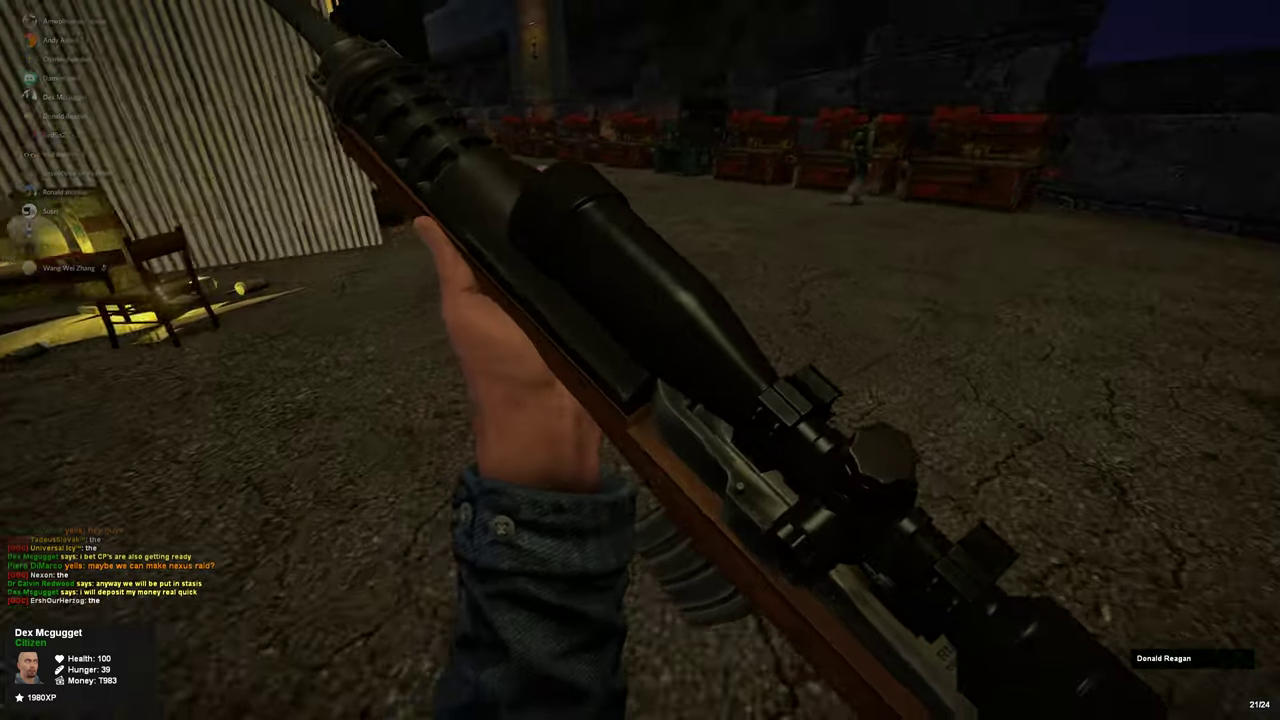
Deposit the carried T983 at the wall ATM, emptying the wallet, and walk back to the soldiers.
{"action": "key", "text": "w"}
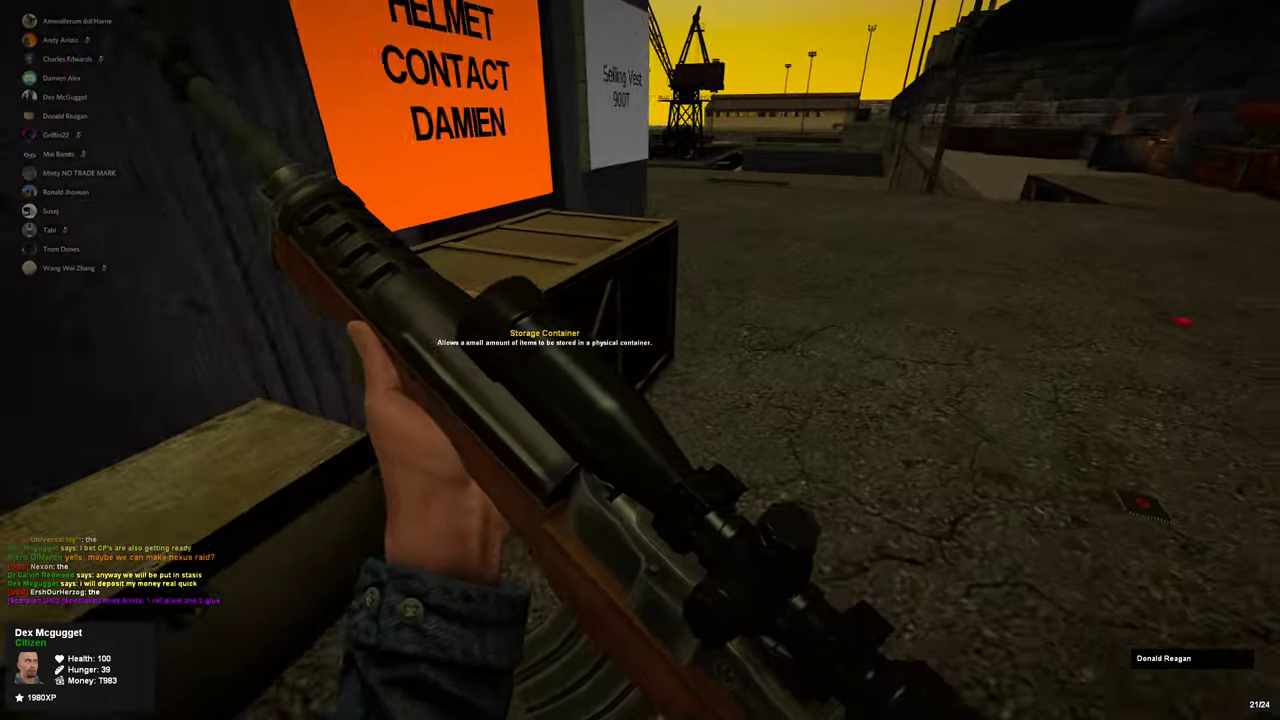
{"action": "key", "text": "w"}
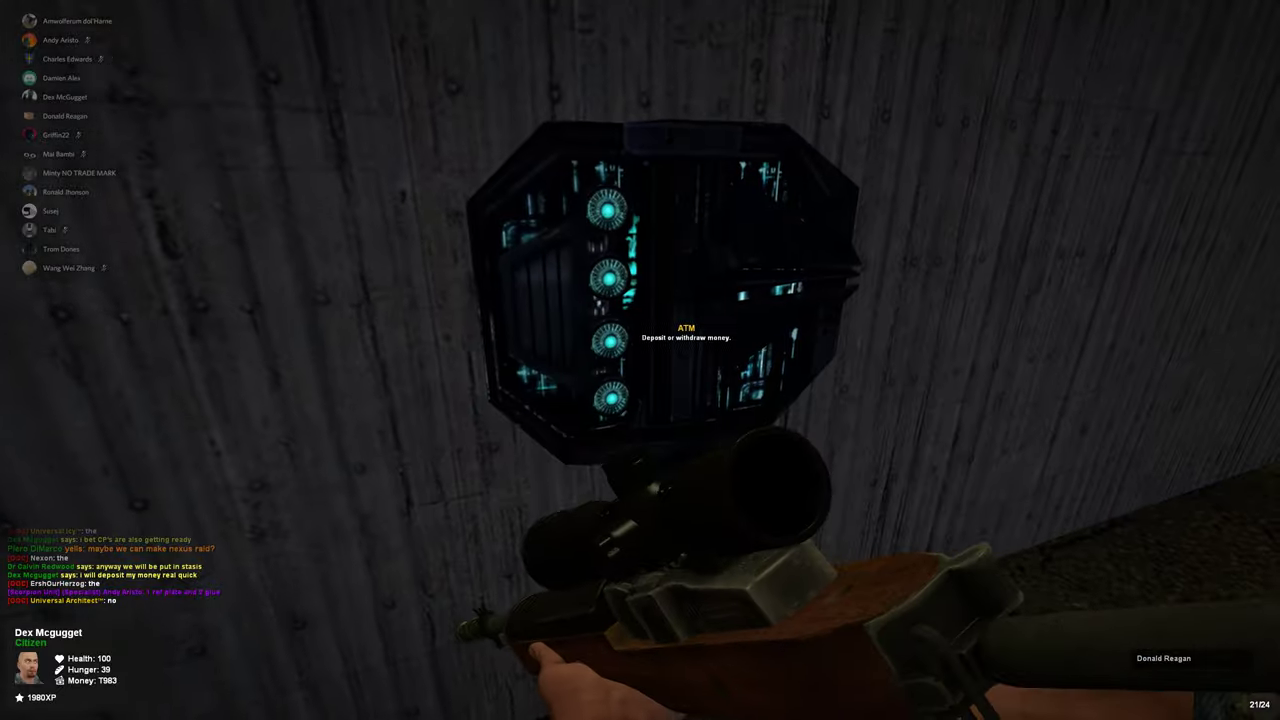
{"action": "key", "text": "e"}
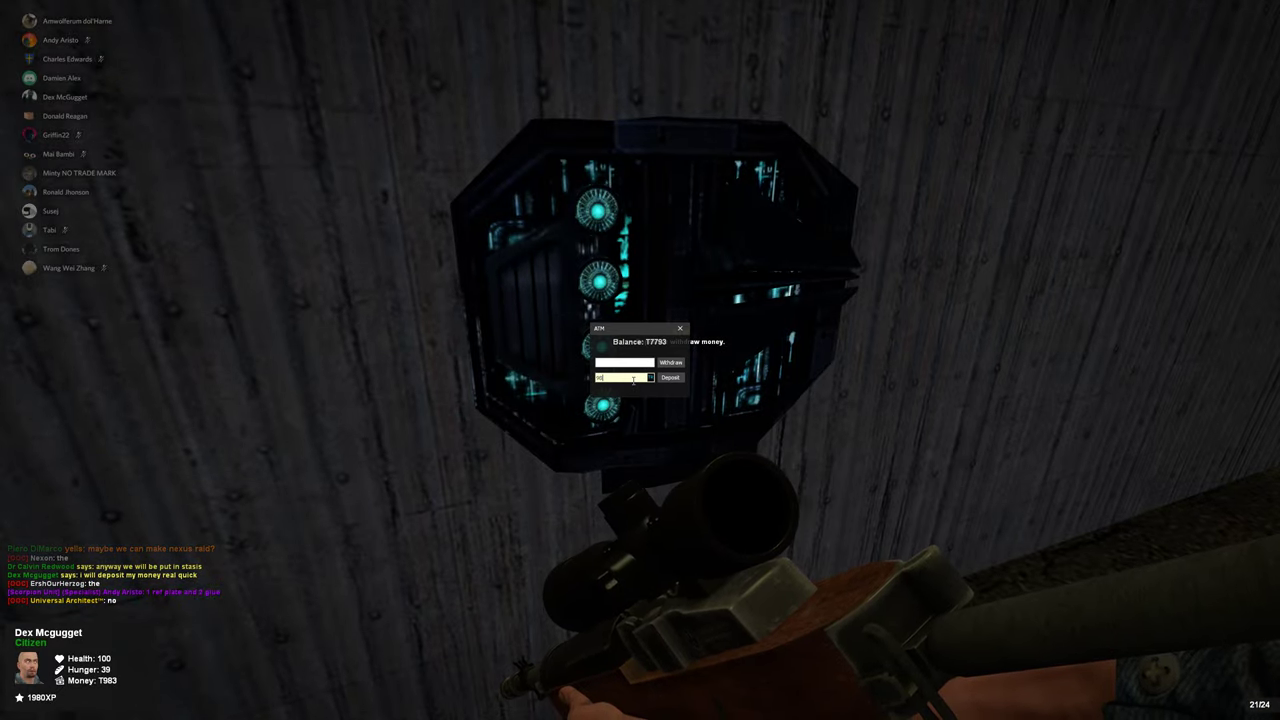
{"action": "left_click", "coordinate": [680, 330]}
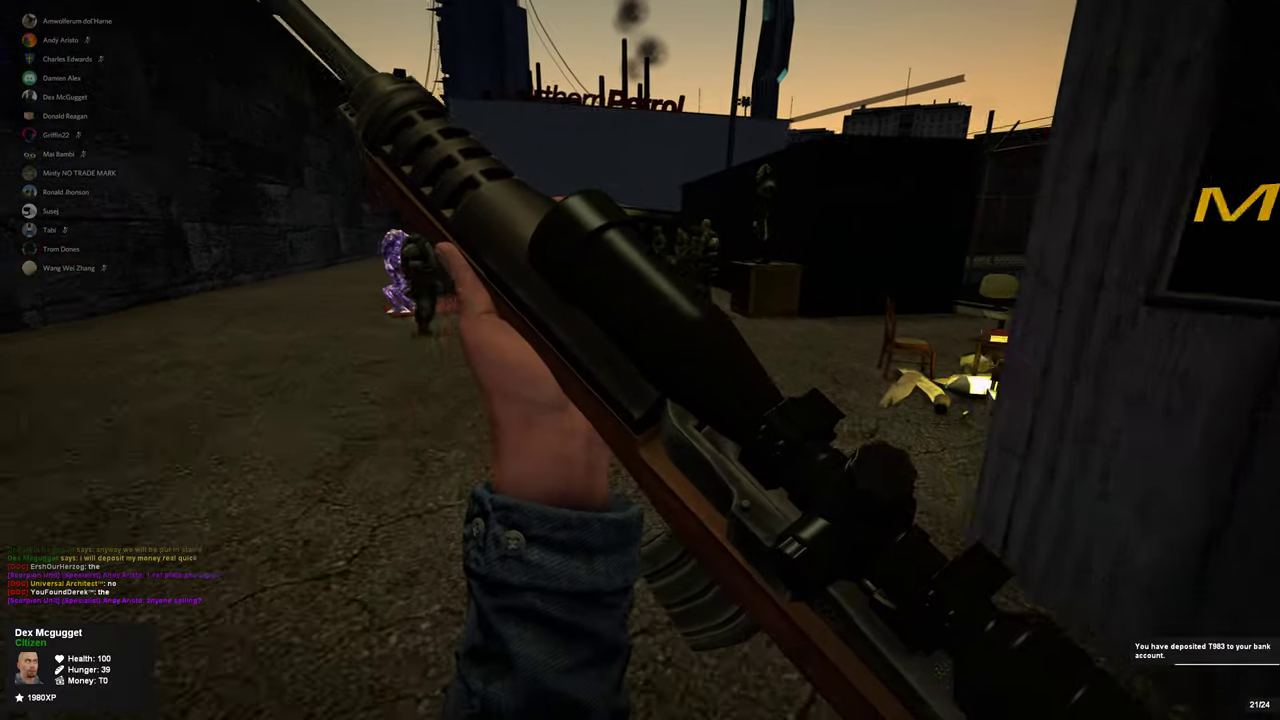
{"action": "key", "text": "w"}
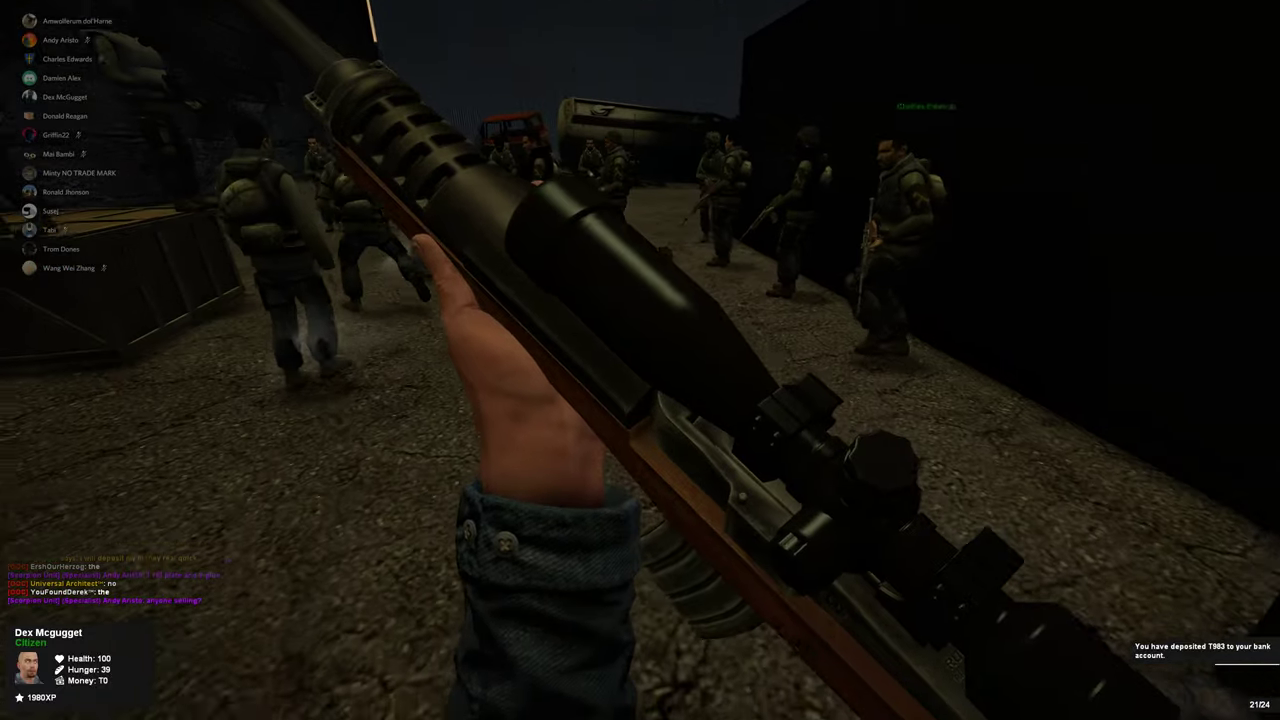
{"action": "key", "text": "y"}
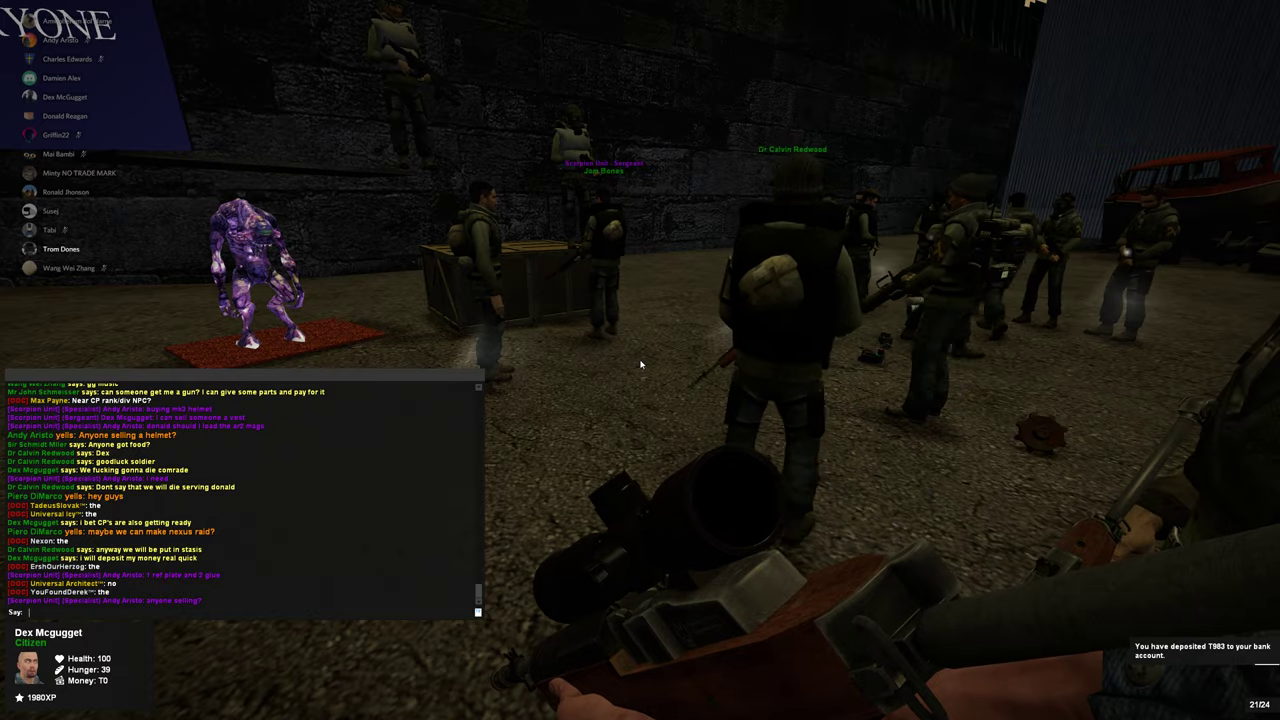
Drop the chat draft and look inside the storage box.
{"action": "key", "text": "Escape"}
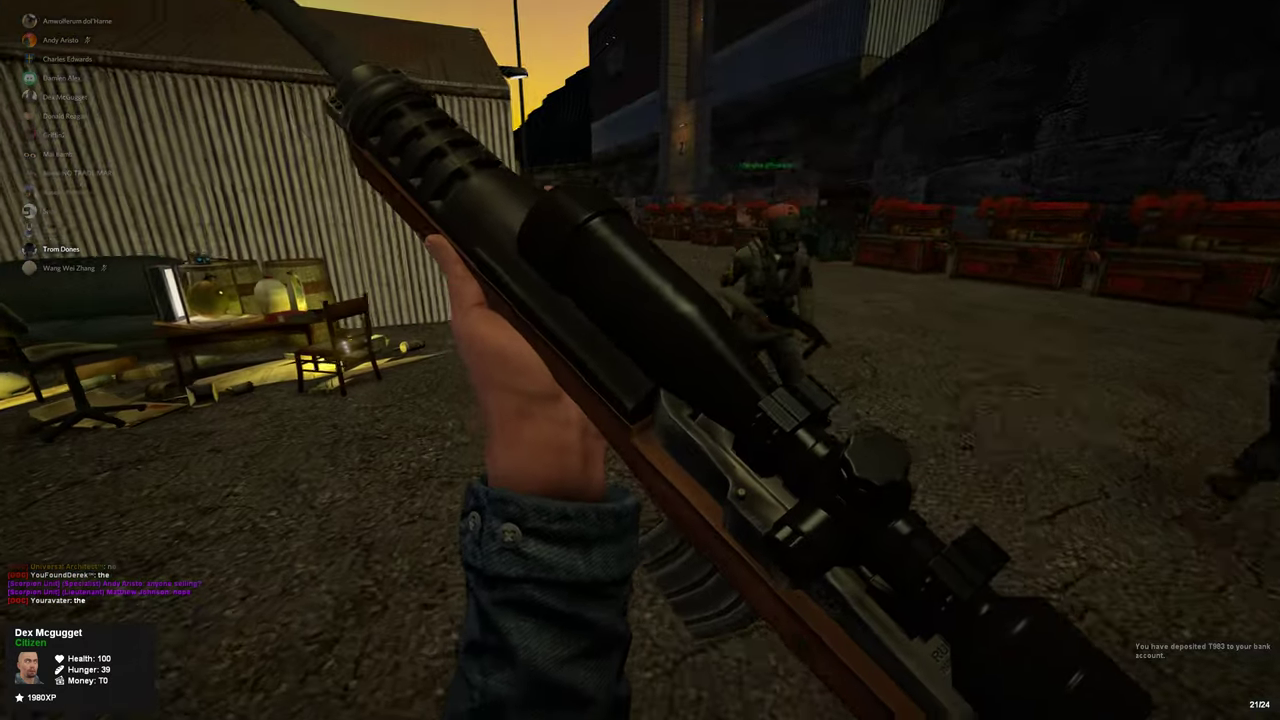
{"action": "key", "text": "y"}
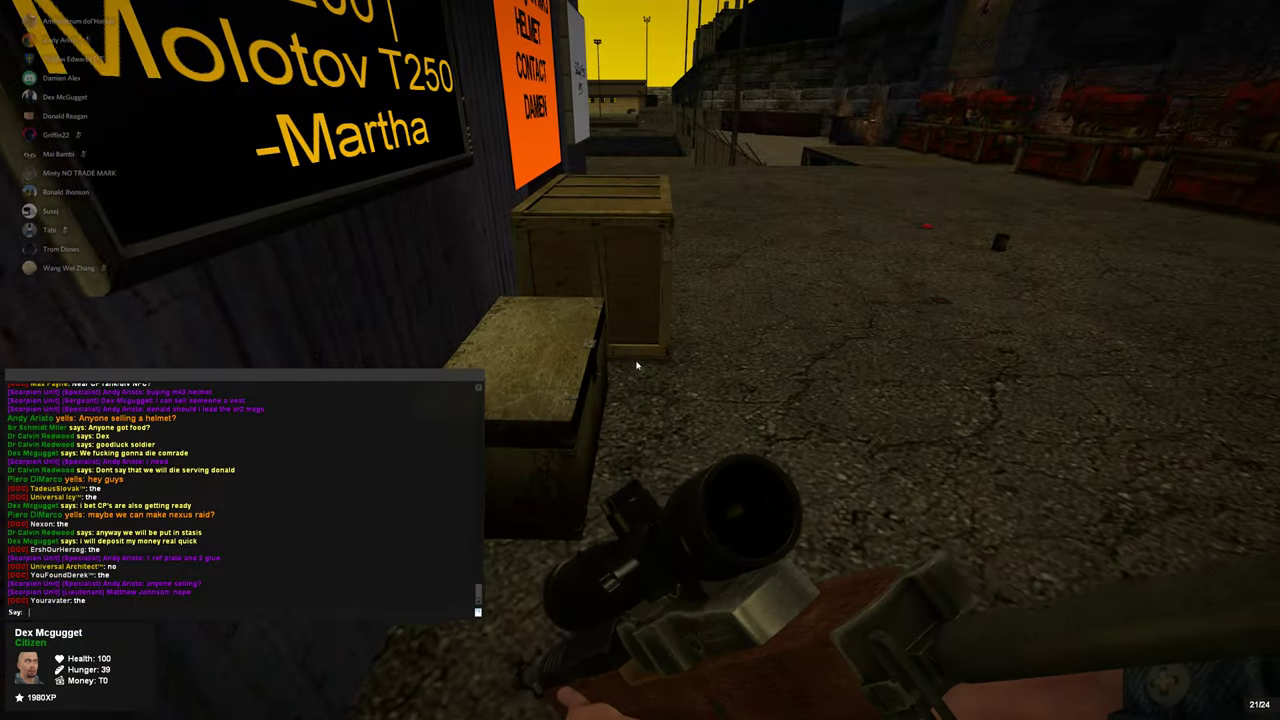
{"action": "key", "text": "Escape"}
{"action": "key", "text": "e"}
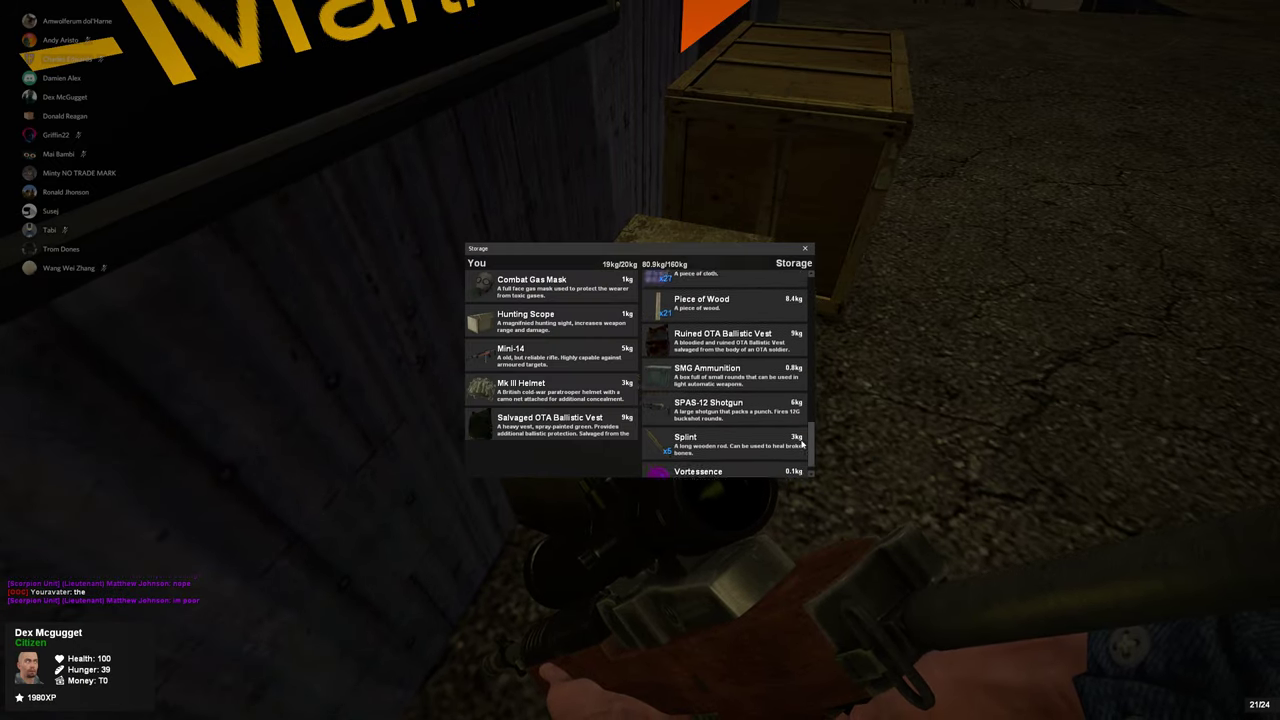
Send group messages 'I got you buddy' and asking them to come to the chest.
{"action": "key", "text": "Escape"}
{"action": "type", "text": "y"}
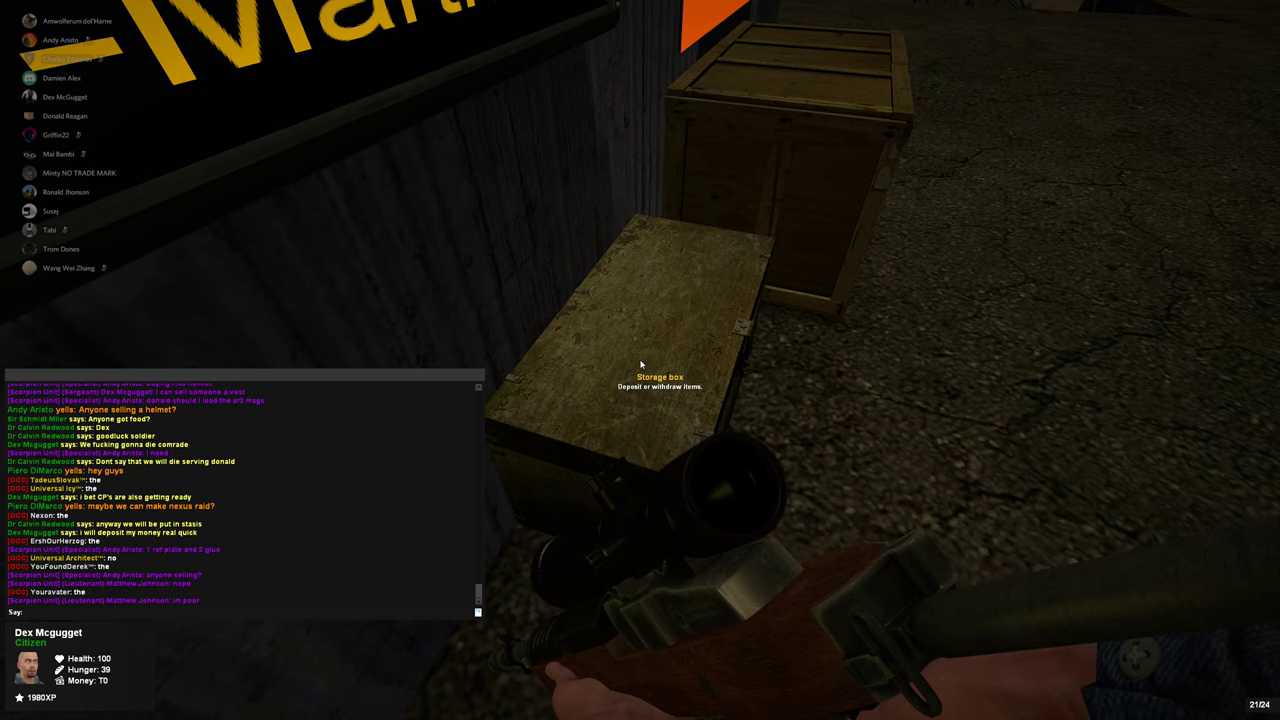
{"action": "type", "text": "/group i got you buddy"}
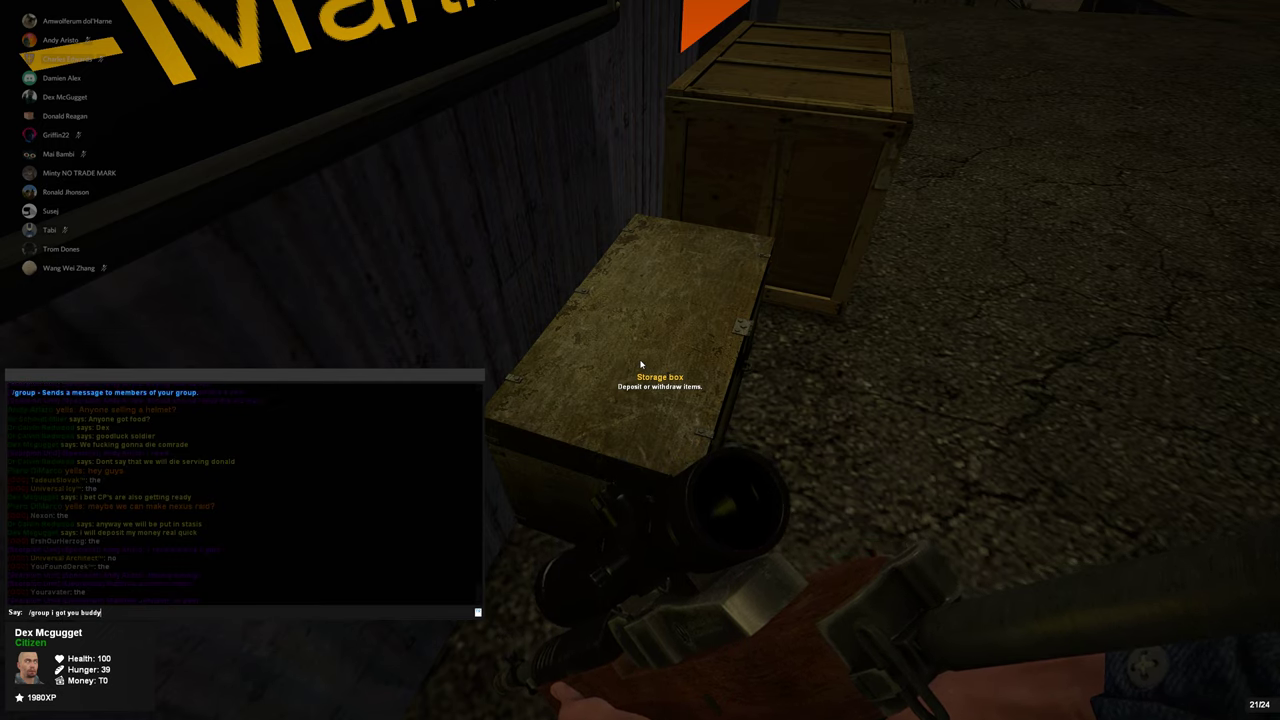
{"action": "key", "text": "Return"}
{"action": "type", "text": "y"}
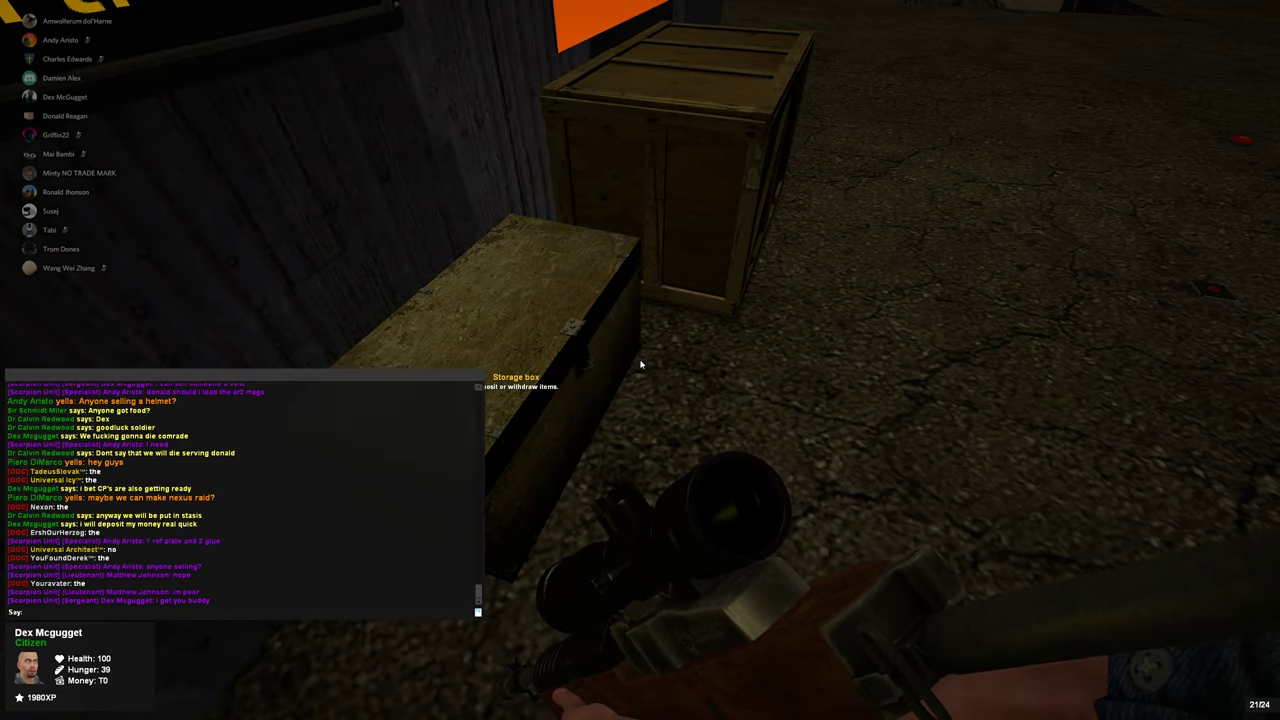
{"action": "type", "text": "/grouyp"}
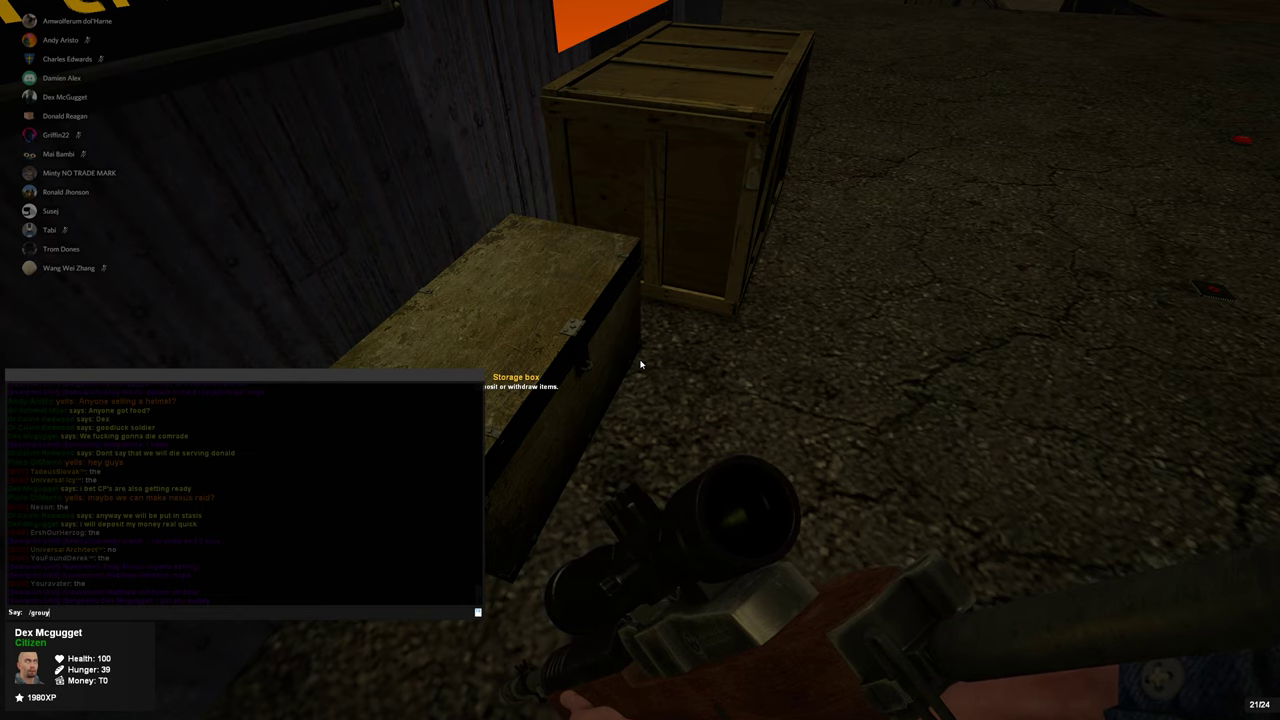
{"action": "key", "text": "BackSpace"}
{"action": "type", "text": "p come "}
{"action": "type", "text": "est"}
{"action": "key", "text": "Return"}
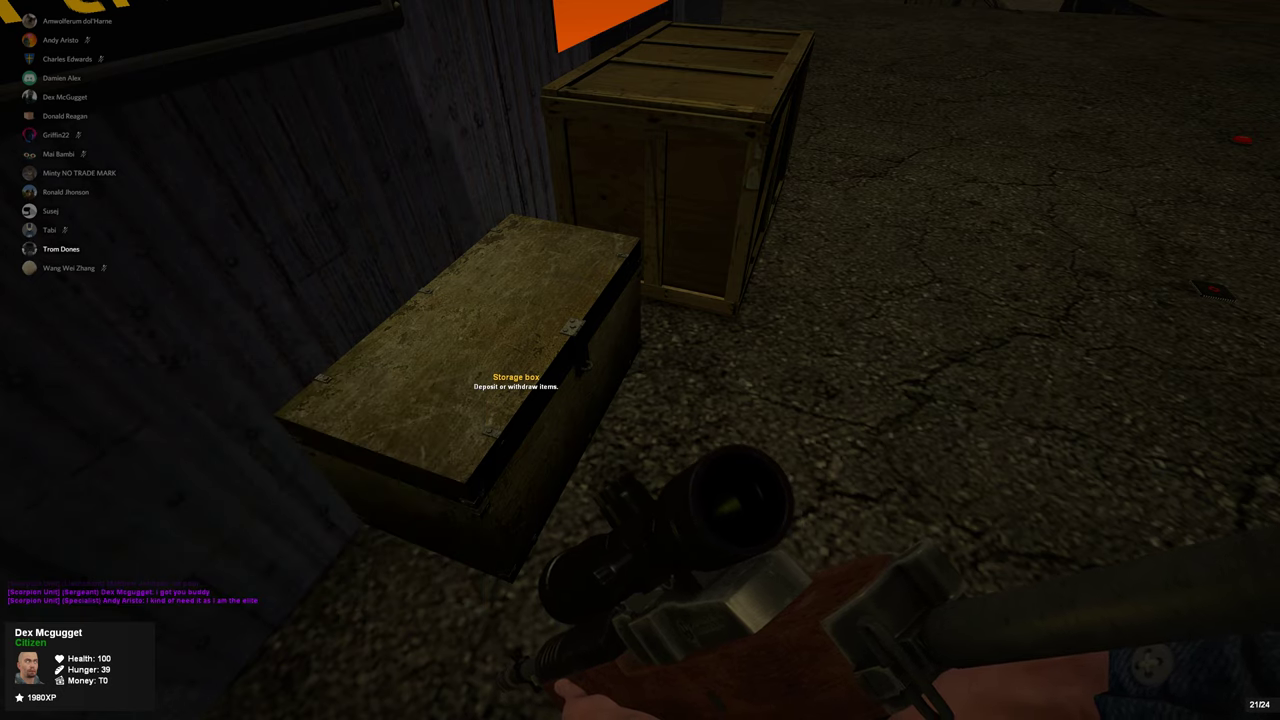
Check the storage box and browse the General Workbench crafting recipes.
{"action": "key", "text": "e"}
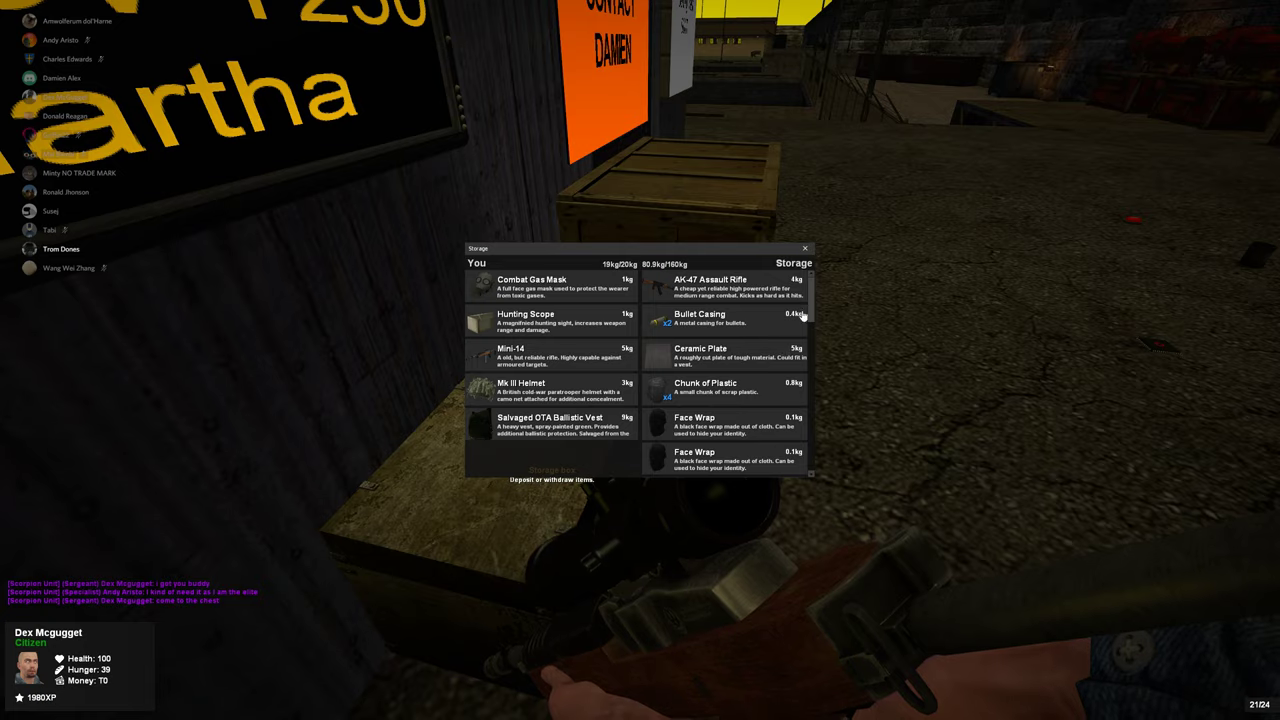
{"action": "left_click", "coordinate": [806, 249]}
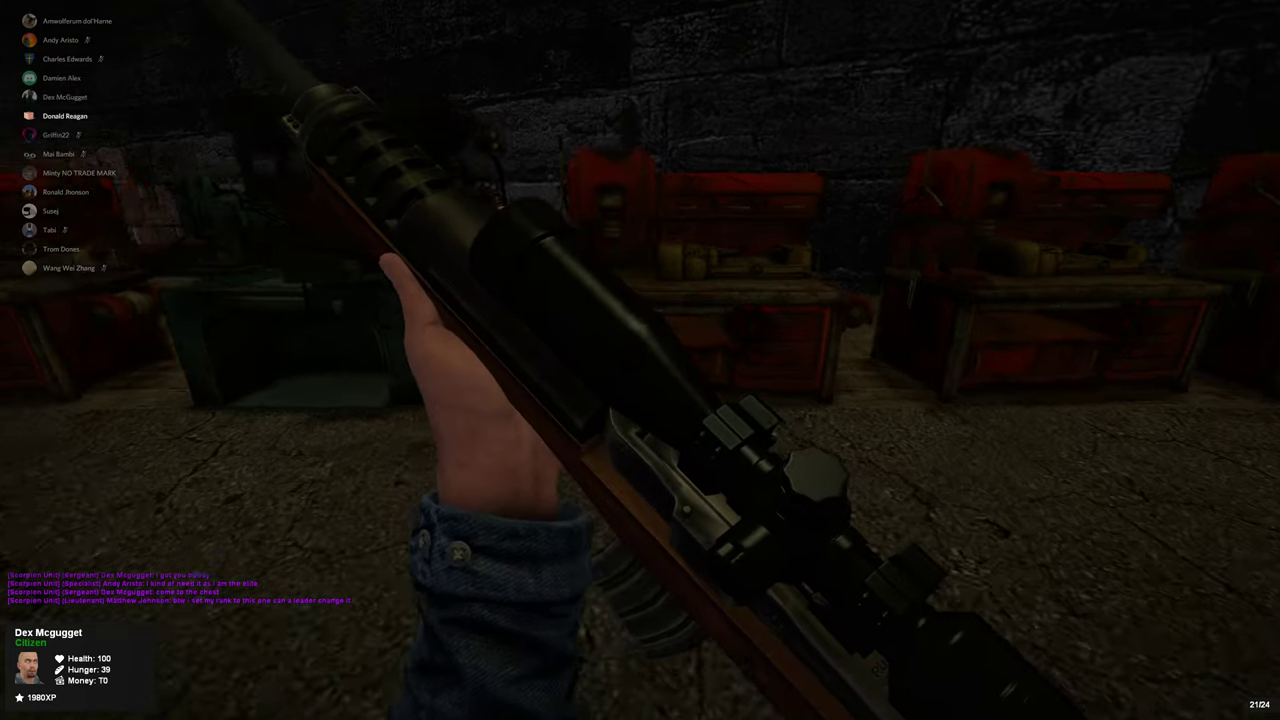
{"action": "key", "text": "e"}
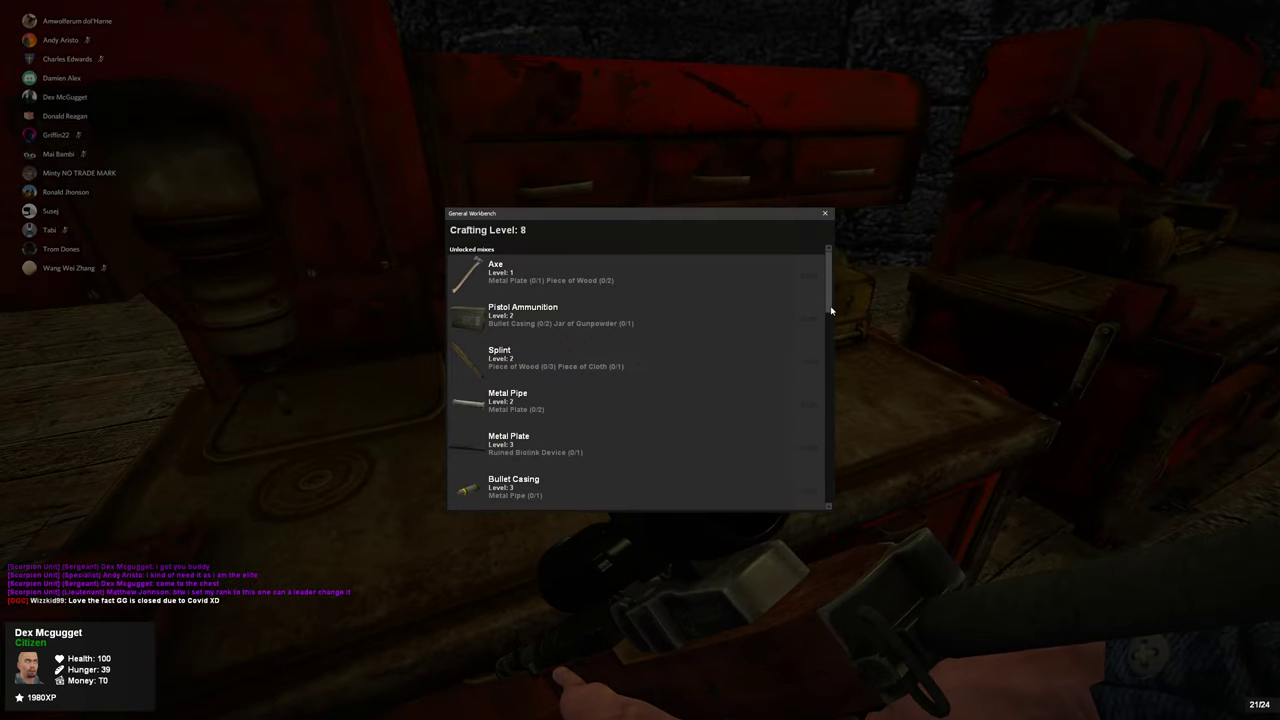
{"action": "left_click_drag", "start_coordinate": [828, 302], "coordinate": [815, 401]}
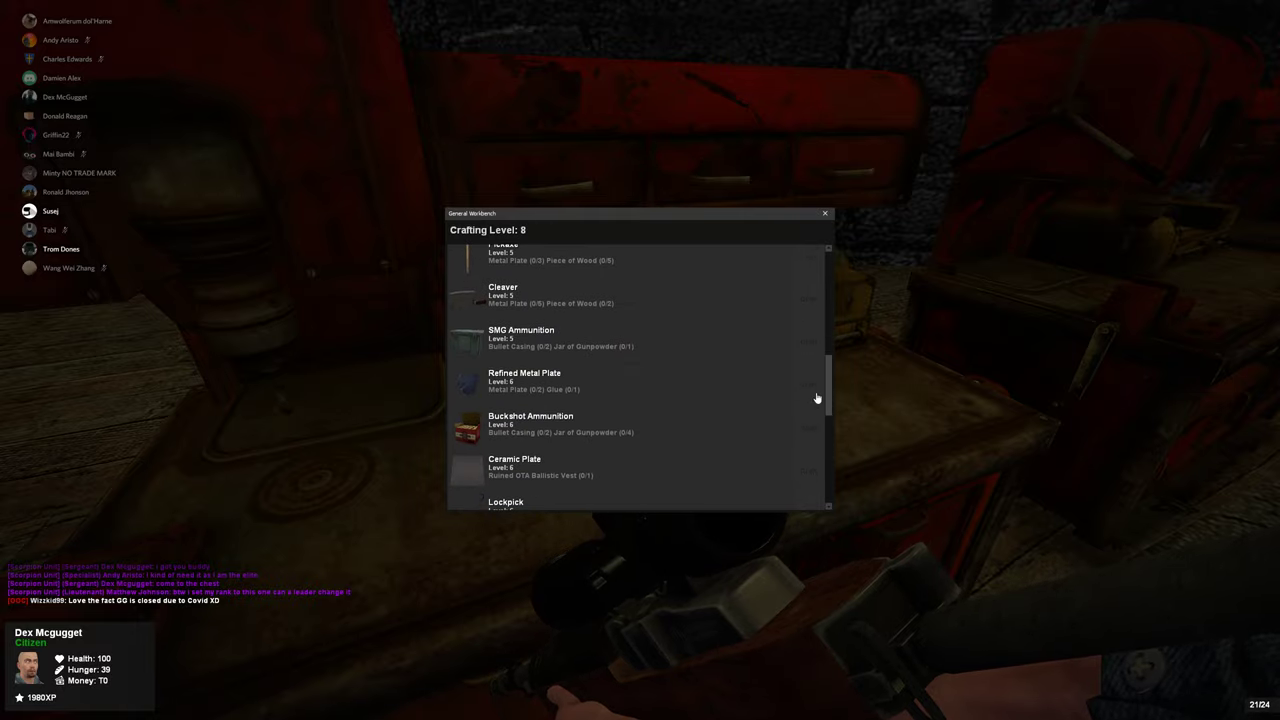
{"action": "left_click", "coordinate": [826, 213]}
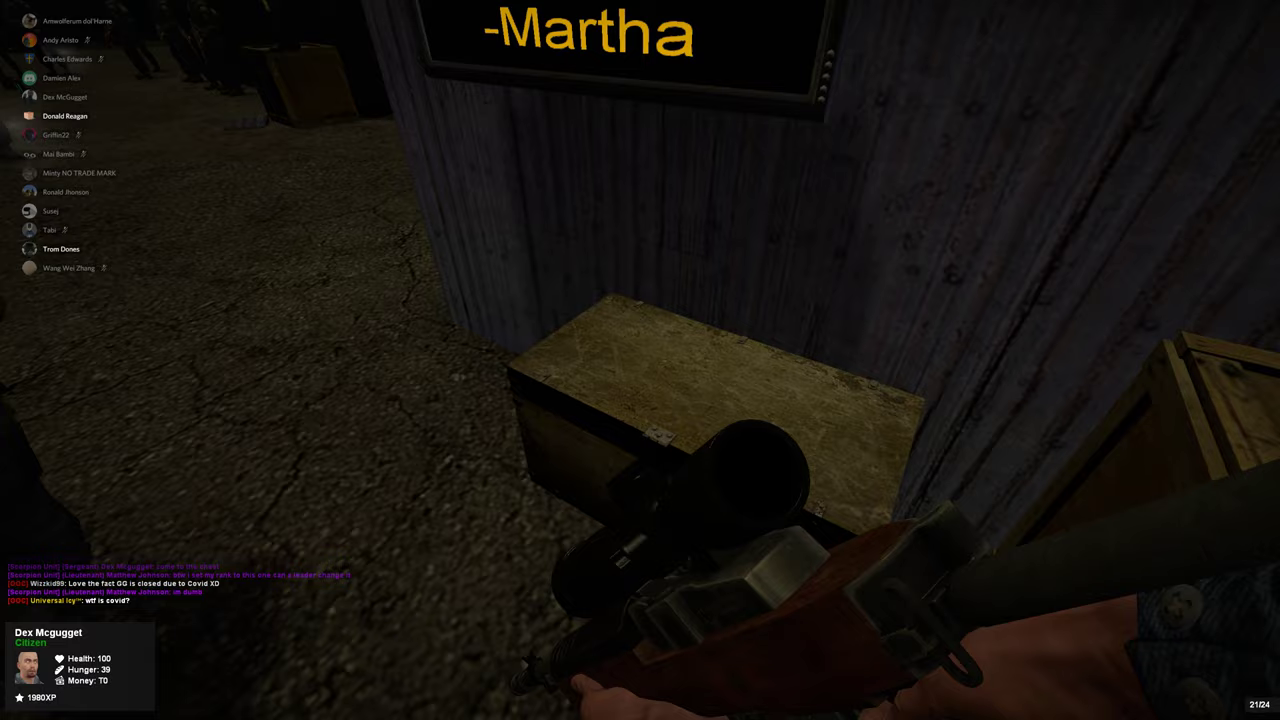
Take two Metal Plates from the storage box.
{"action": "key", "text": "e"}
{"action": "left_click_drag", "start_coordinate": [815, 316], "coordinate": [806, 433]}
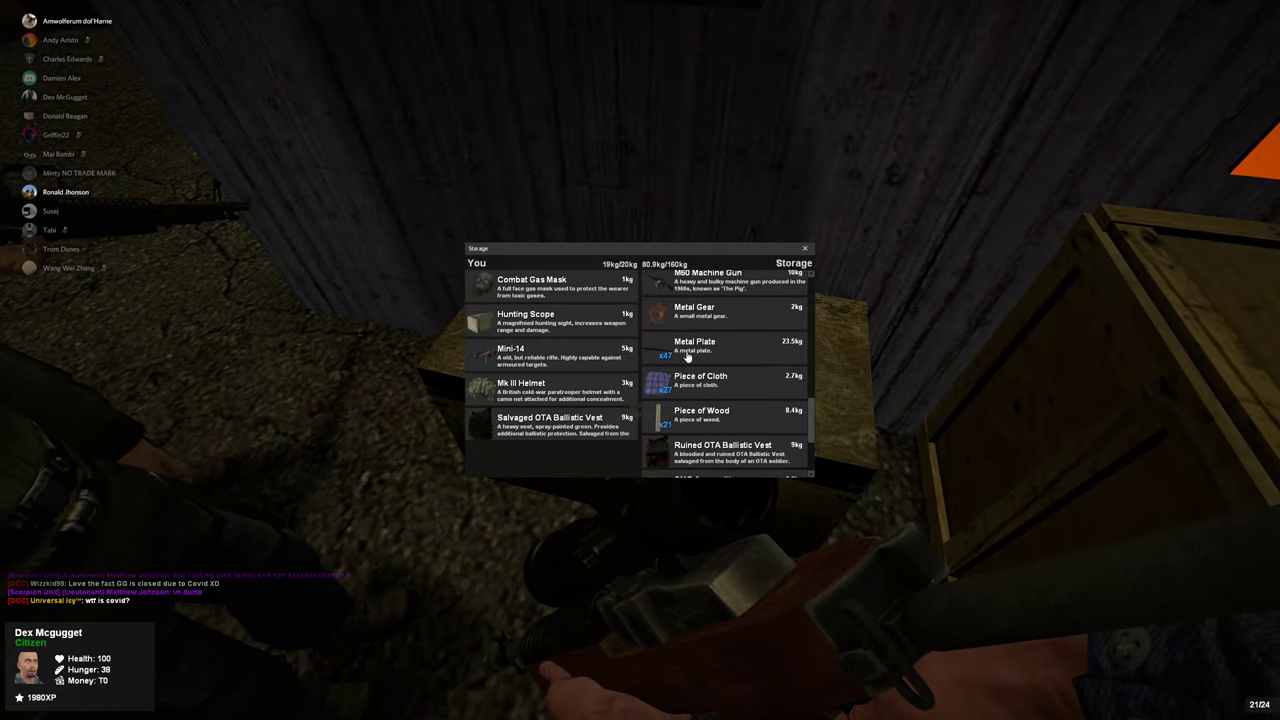
{"action": "left_click", "coordinate": [690, 356]}
{"action": "left_click", "coordinate": [695, 355]}
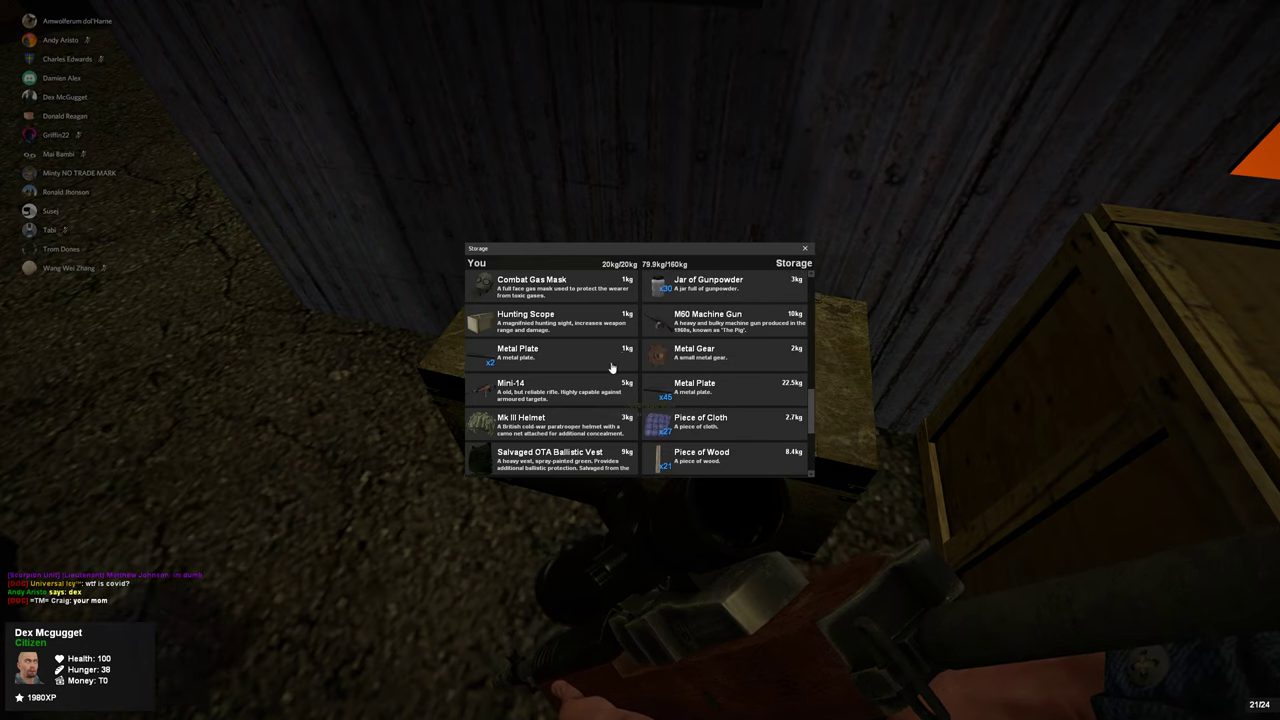
{"action": "scroll", "coordinate": [814, 420], "scroll_direction": "up", "scroll_amount": 2}
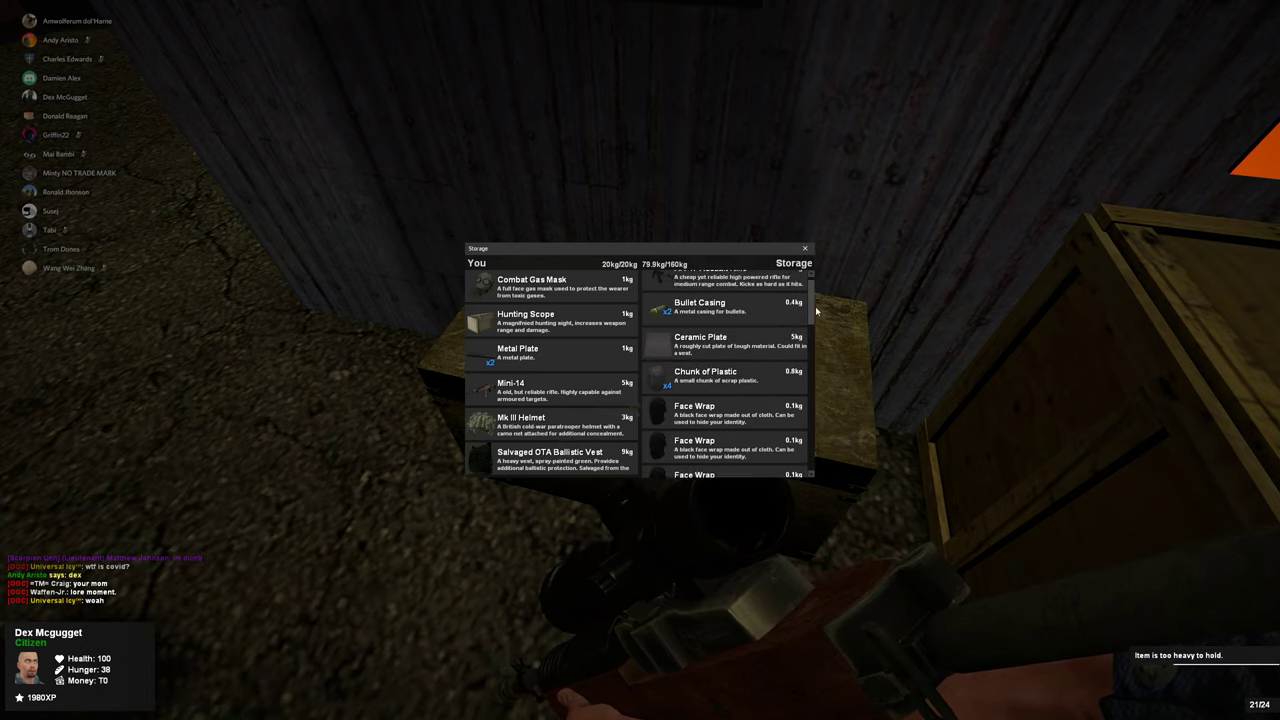
{"action": "scroll", "coordinate": [814, 420], "scroll_direction": "down", "scroll_amount": 4}
{"action": "scroll", "coordinate": [814, 420], "scroll_direction": "down", "scroll_amount": 1}
{"action": "scroll", "coordinate": [814, 420], "scroll_direction": "up", "scroll_amount": 1}
{"action": "scroll", "coordinate": [813, 421], "scroll_direction": "up", "scroll_amount": 3}
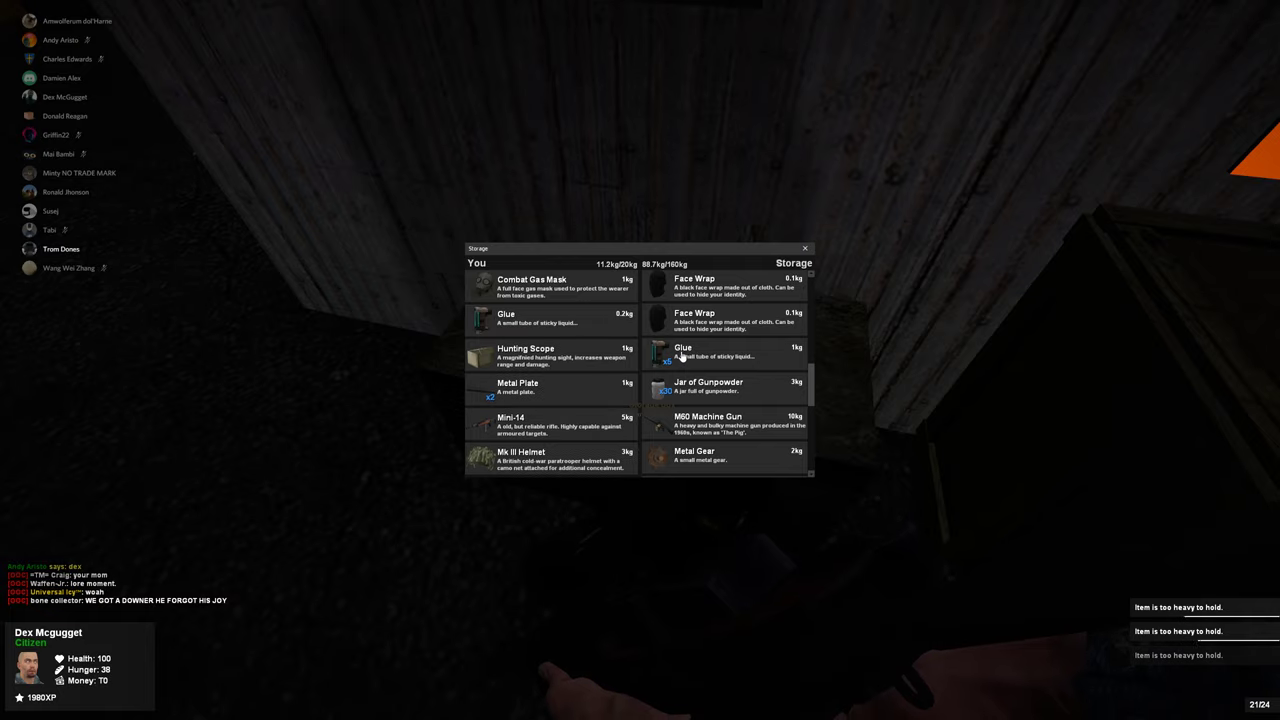
Turn to the General Workbench and start crafting a Refined Metal Plate.
{"action": "key", "text": "Escape"}
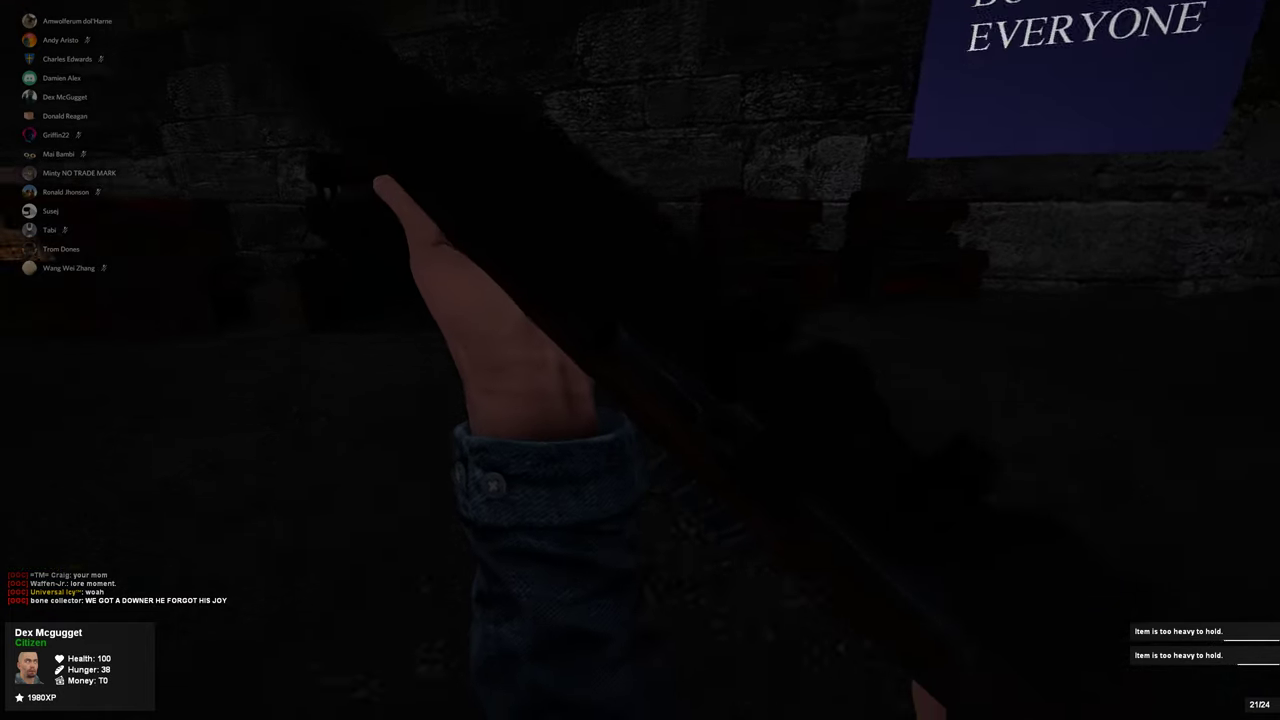
{"action": "key", "text": "e"}
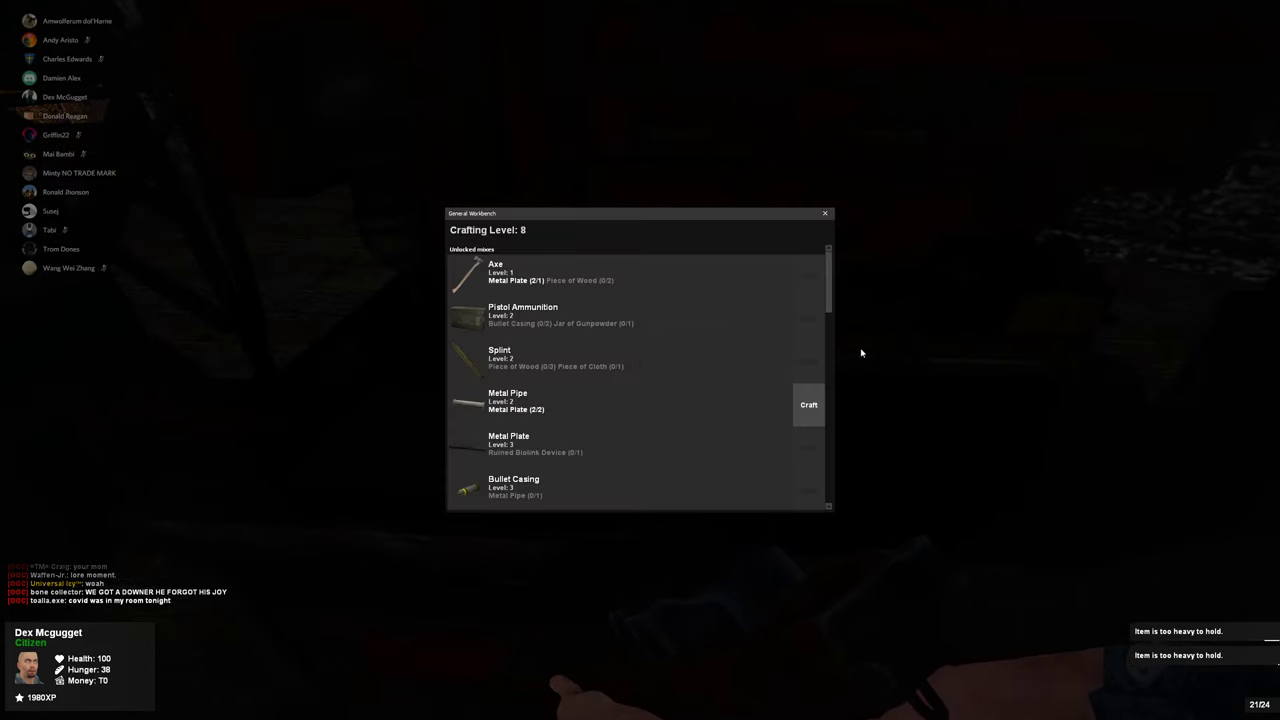
{"action": "scroll", "coordinate": [831, 333], "scroll_direction": "down", "scroll_amount": 3}
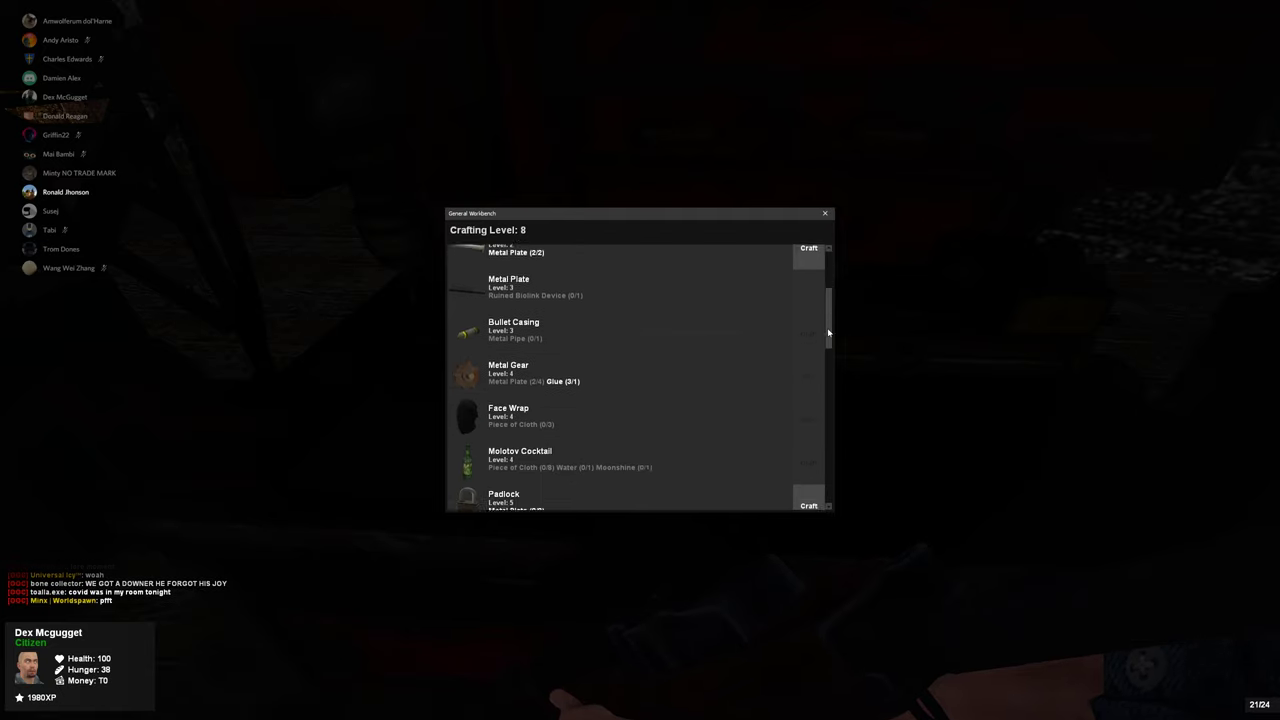
{"action": "scroll", "coordinate": [833, 350], "scroll_direction": "down", "scroll_amount": 3}
{"action": "scroll", "coordinate": [836, 370], "scroll_direction": "down", "scroll_amount": 2}
{"action": "scroll", "coordinate": [838, 389], "scroll_direction": "down", "scroll_amount": 3}
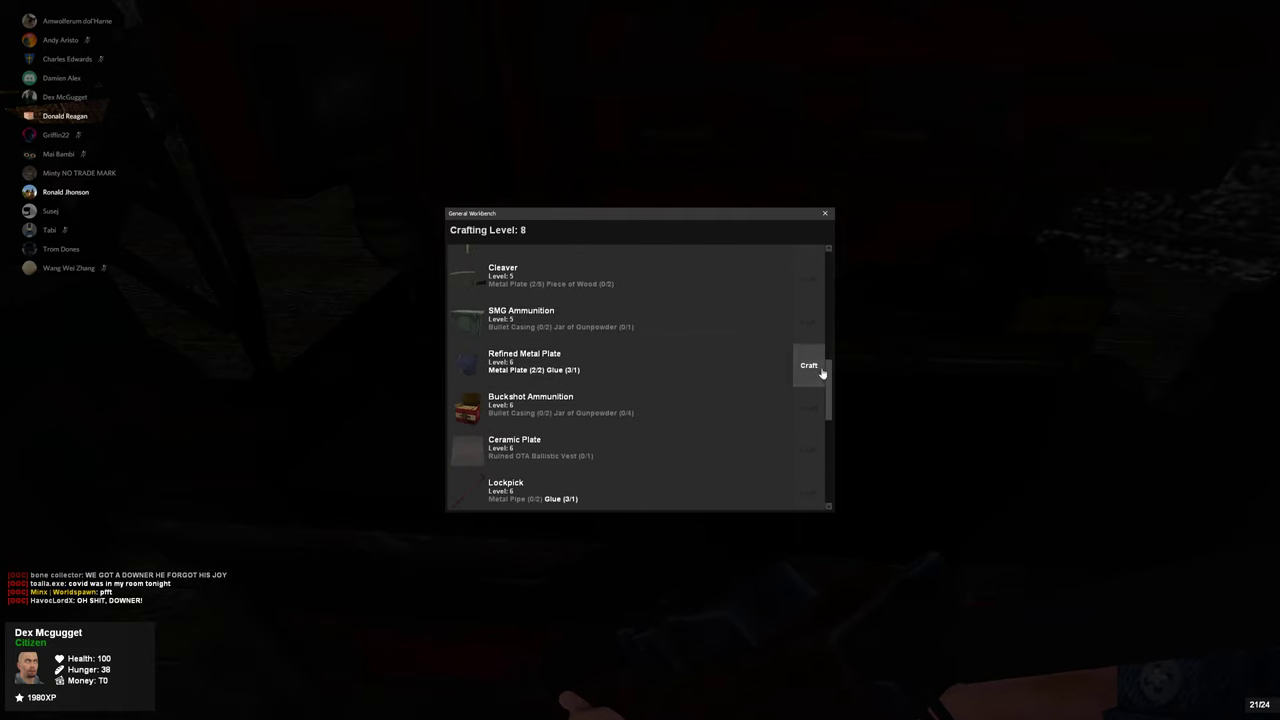
{"action": "left_click", "coordinate": [816, 367]}
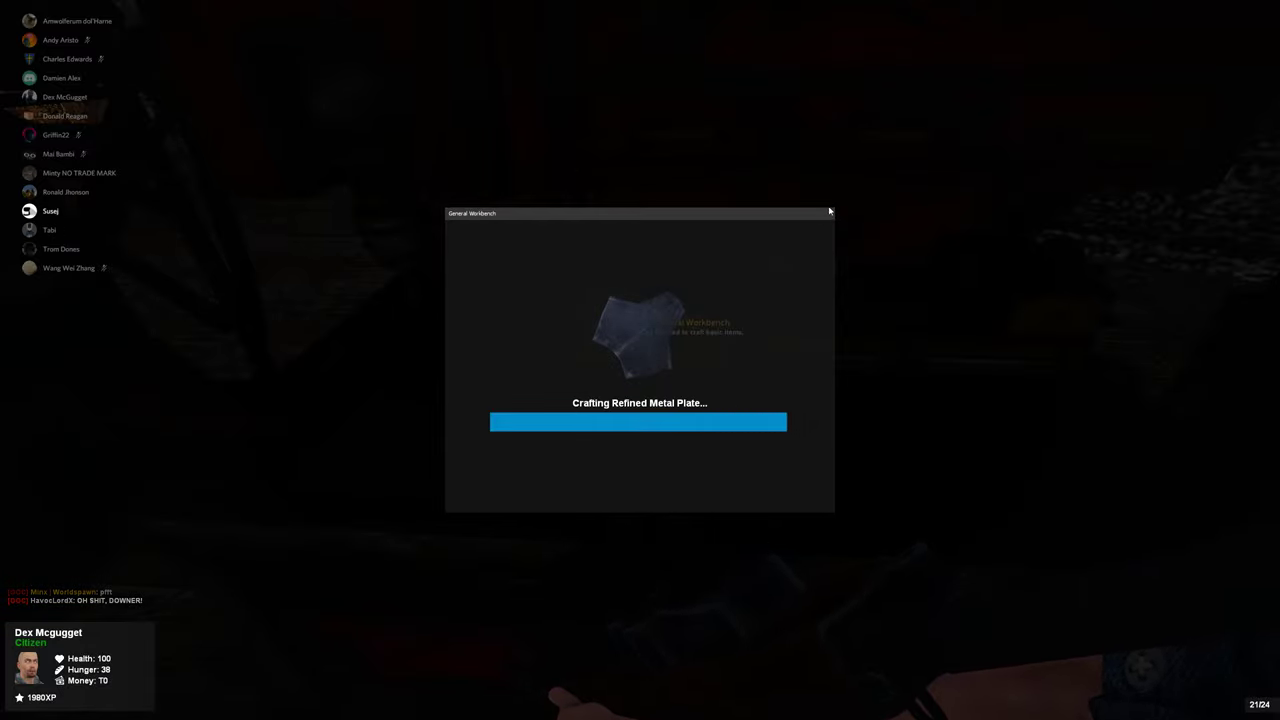
{"action": "type", "text": "y"}
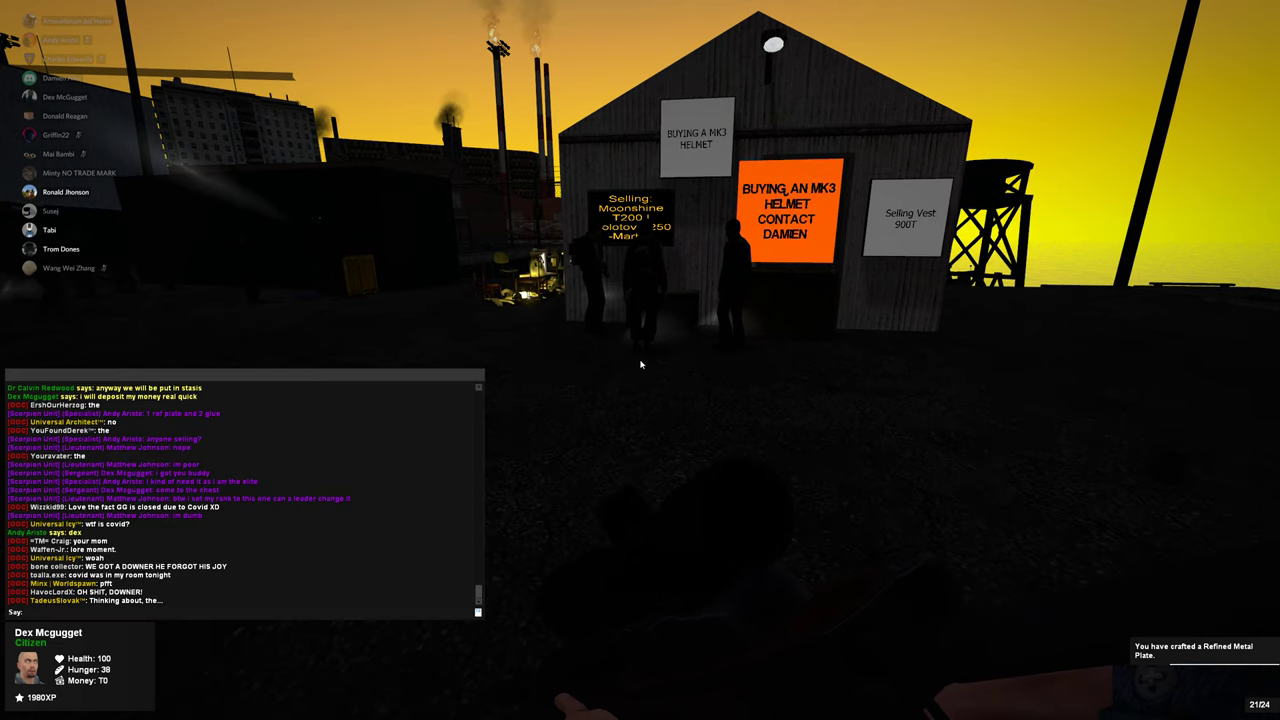
{"action": "type", "text": "/group"}
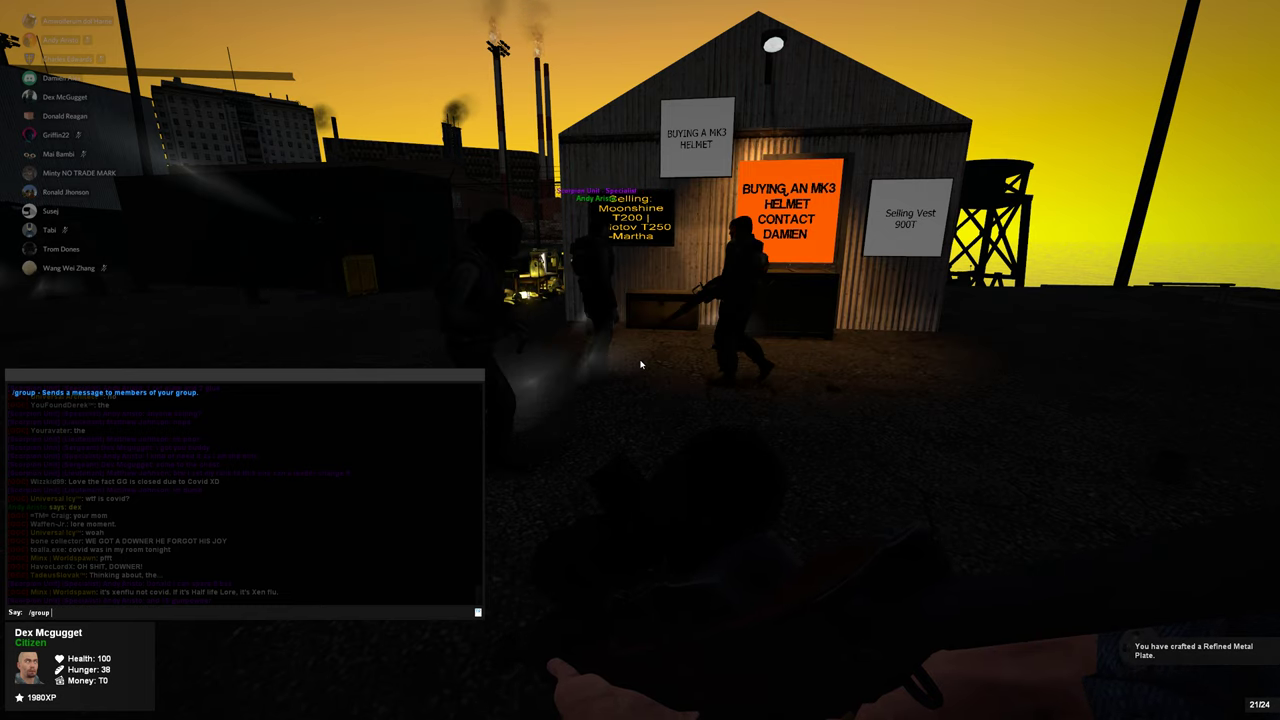
{"action": "type", "text": " Andy find"}
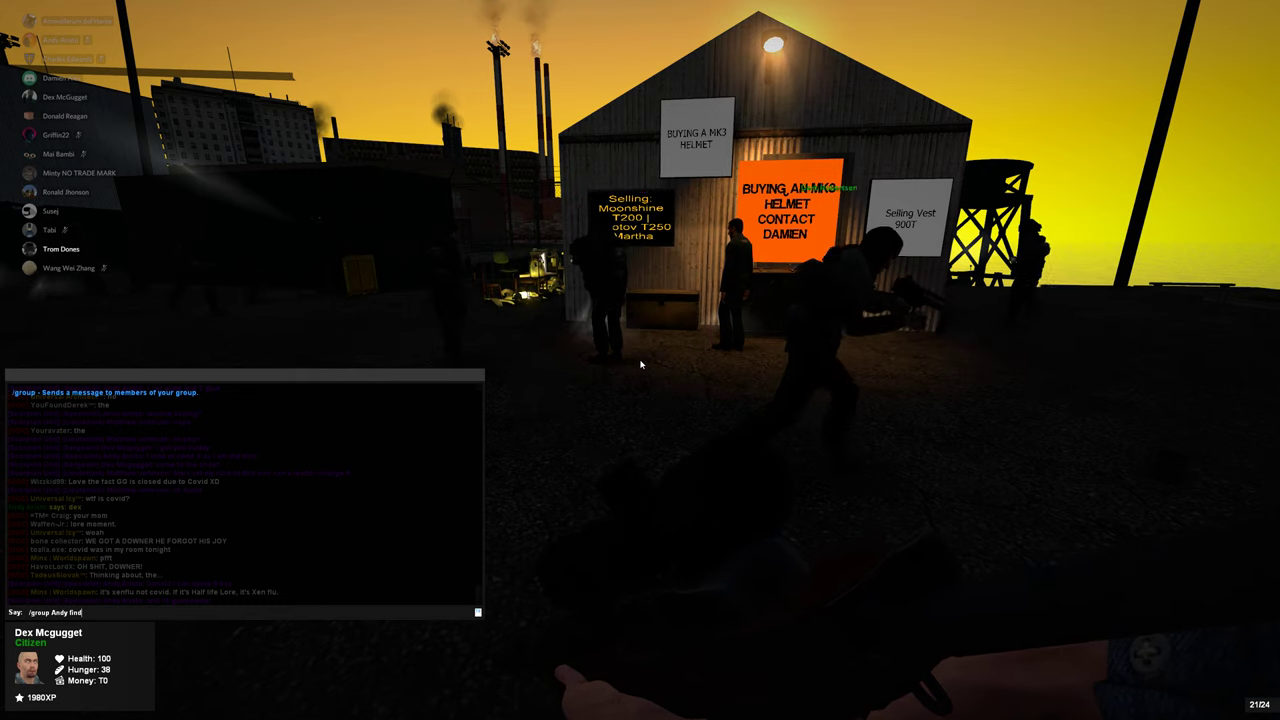
Send '/group Andy find me', walk to the shack, and remove the Refined Metal Plate from inventory.
{"action": "key", "text": "Escape"}
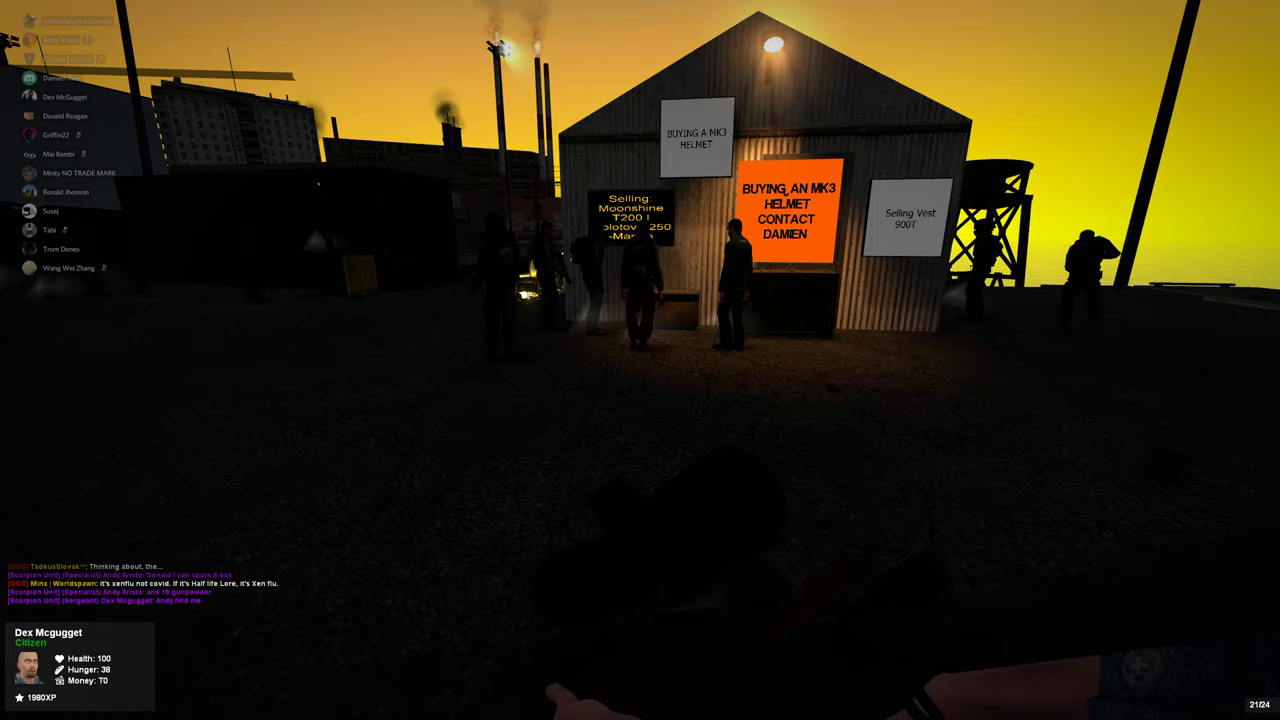
{"action": "key", "text": "w"}
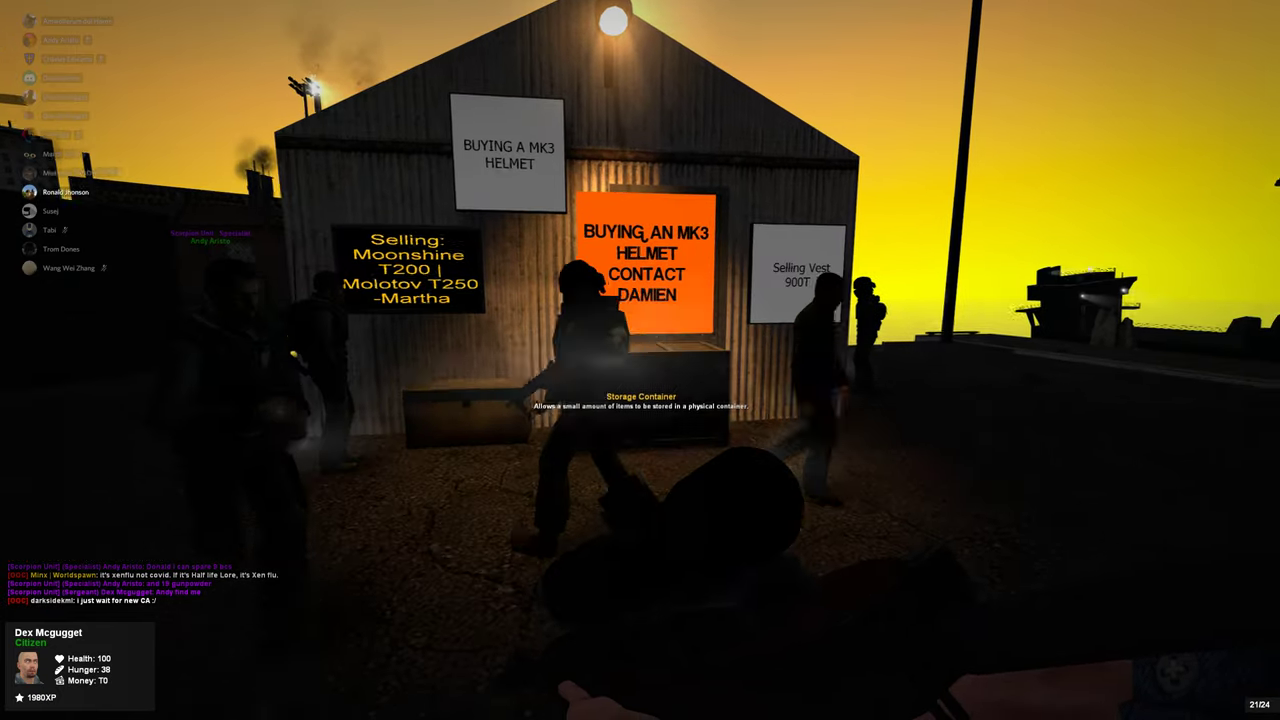
{"action": "key", "text": "w"}
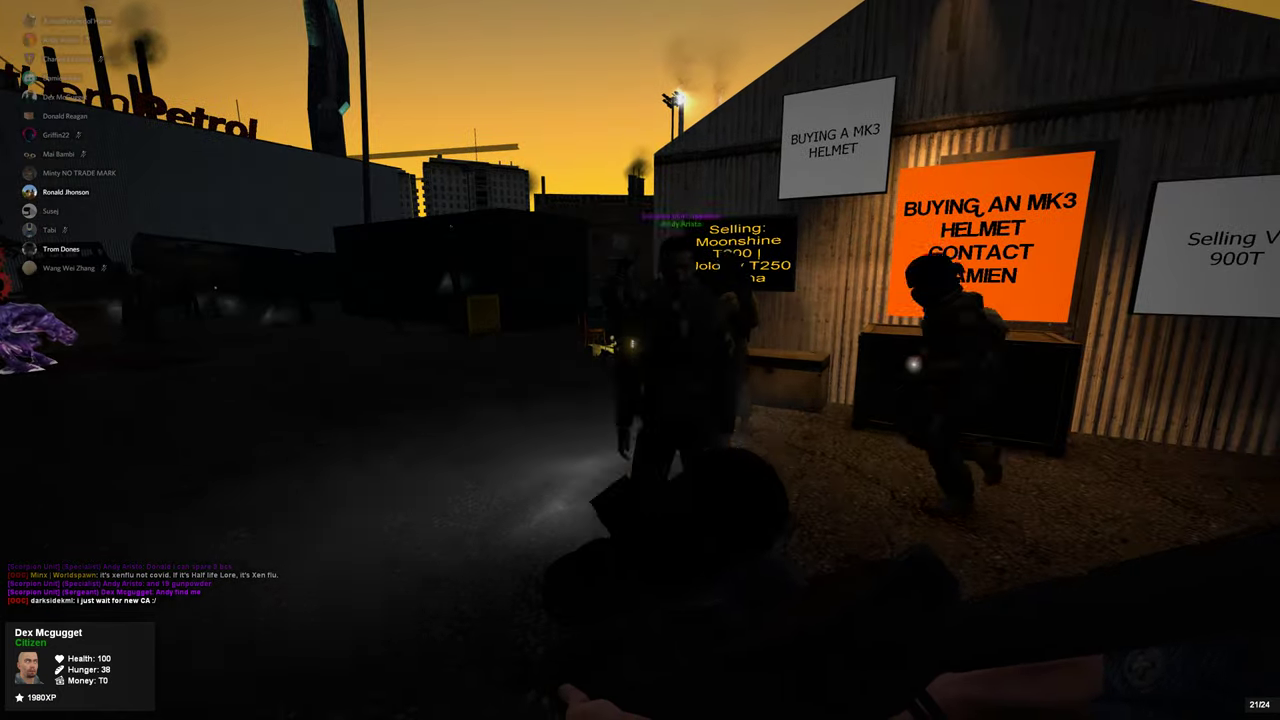
{"action": "key", "text": "Tab"}
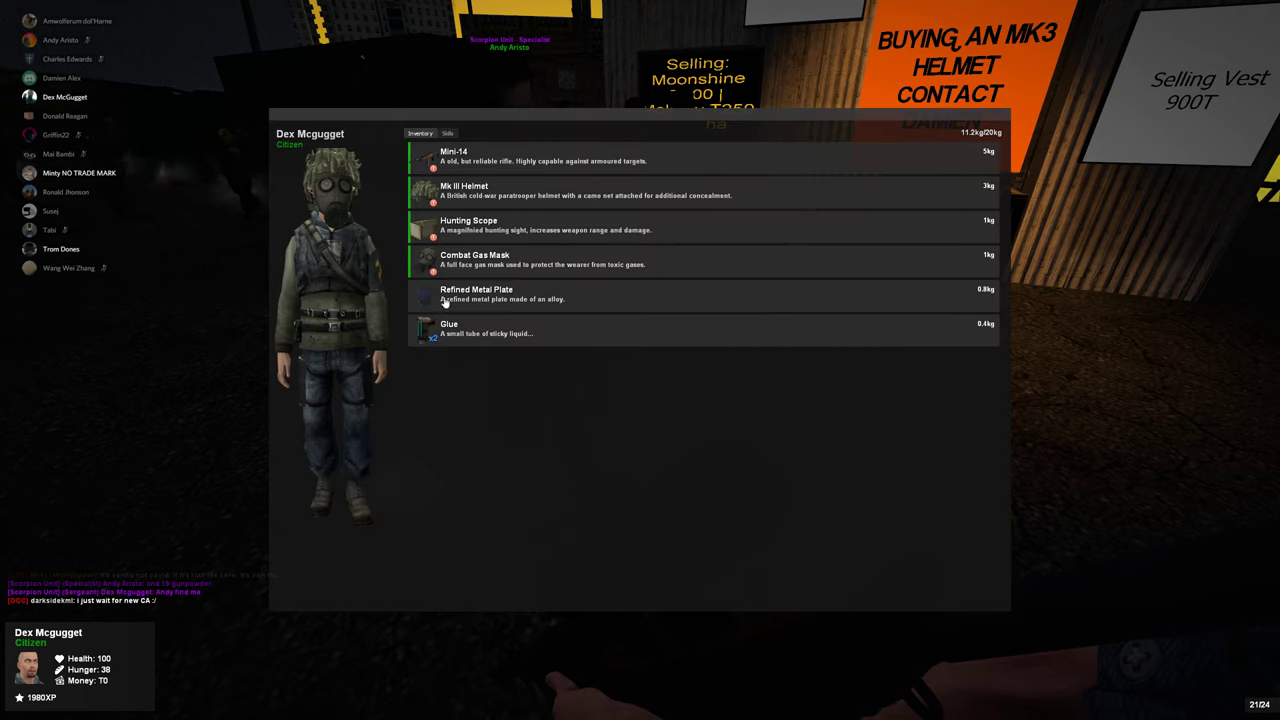
{"action": "double_click", "coordinate": [462, 300]}
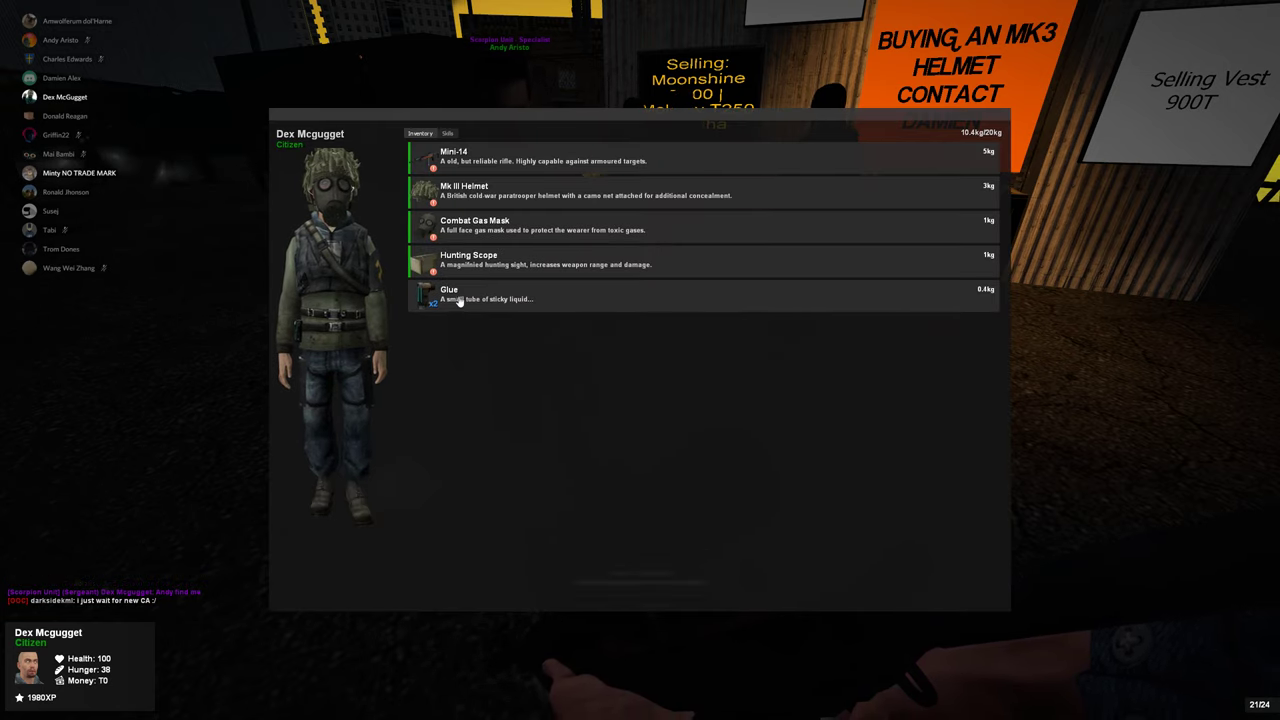
{"action": "key", "text": "F1"}
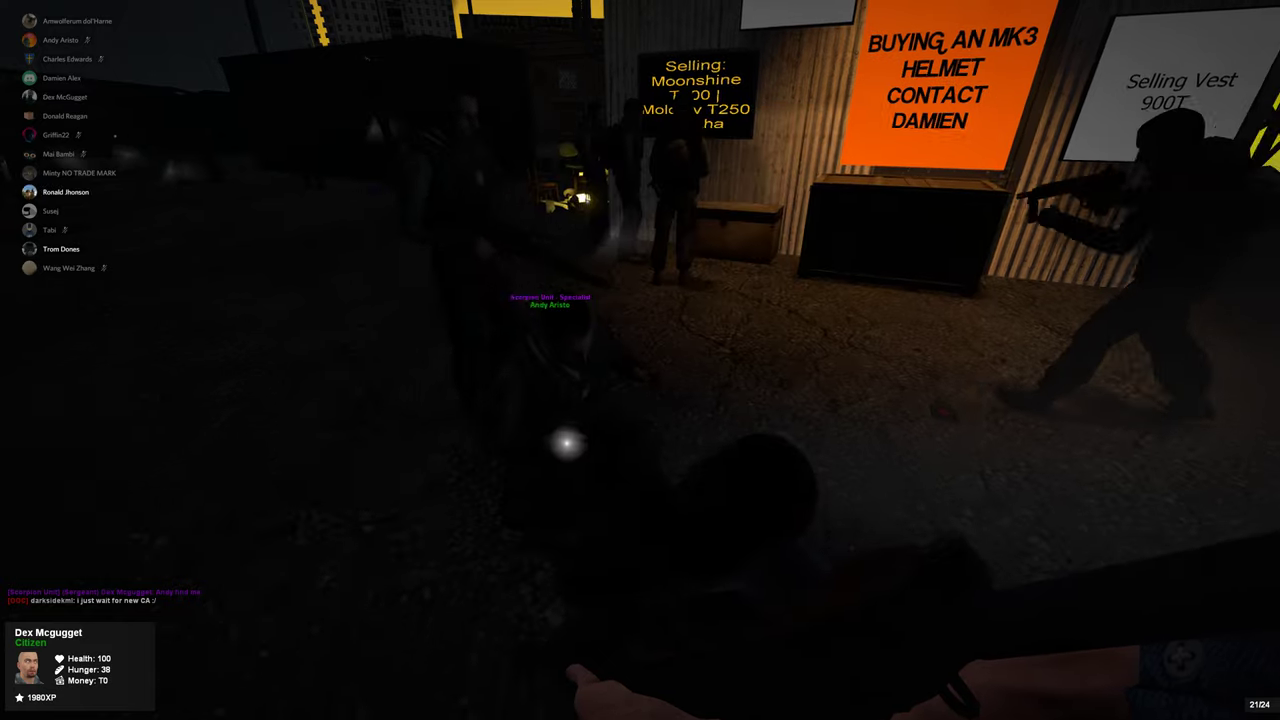
Look up a player on the scoreboard, then check the storage container by the Moonshine stall.
{"action": "key", "text": "Tab"}
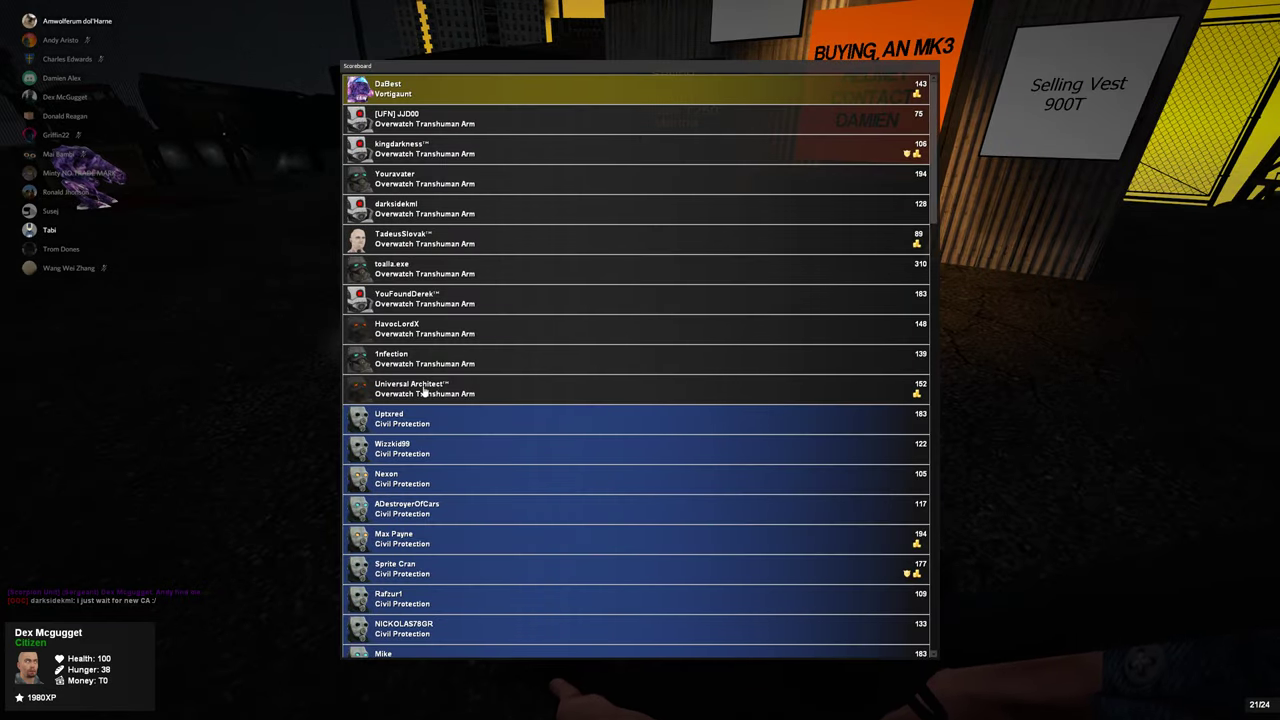
{"action": "left_click", "coordinate": [424, 392]}
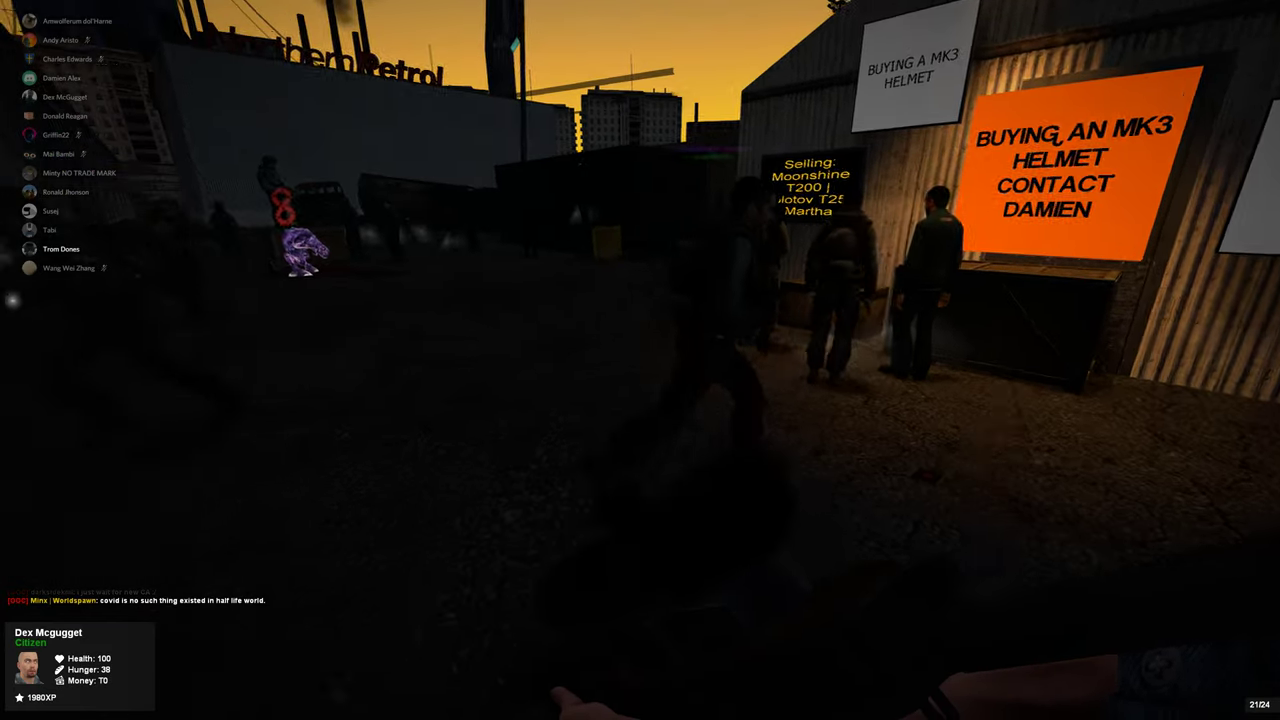
{"action": "key", "text": "w"}
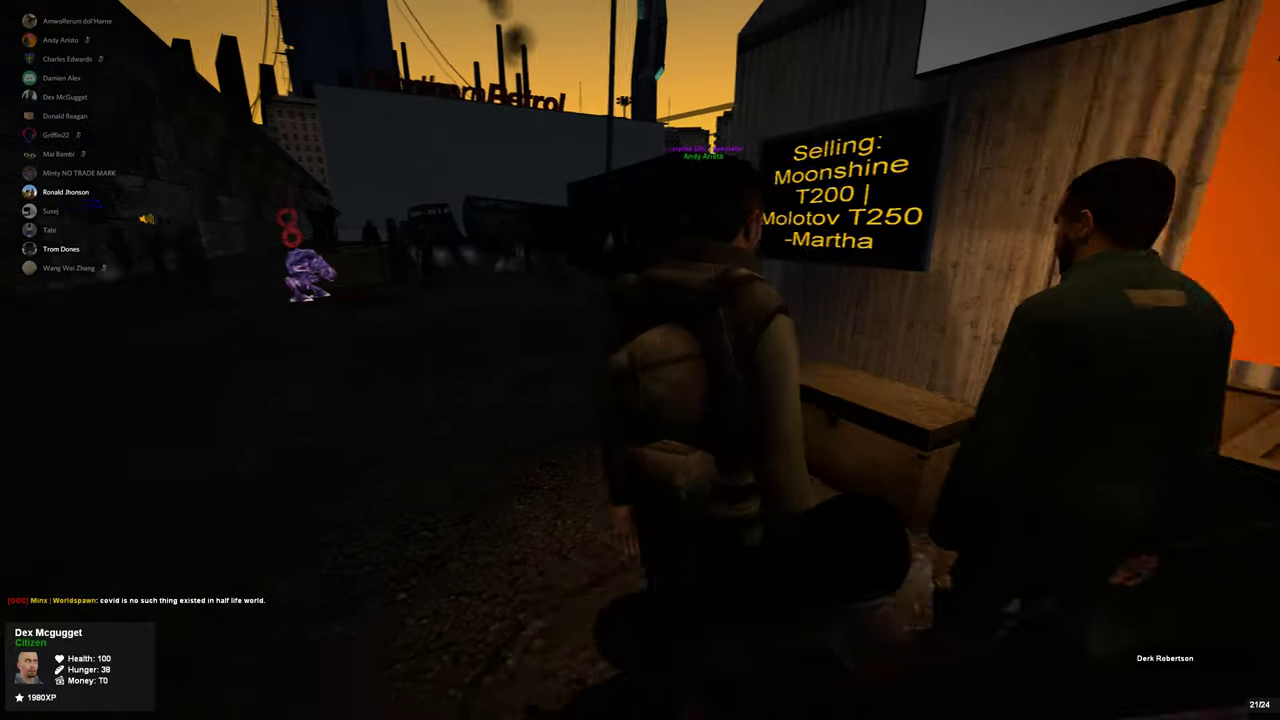
{"action": "key", "text": "F1"}
{"action": "key", "text": "F1"}
{"action": "key", "text": "e"}
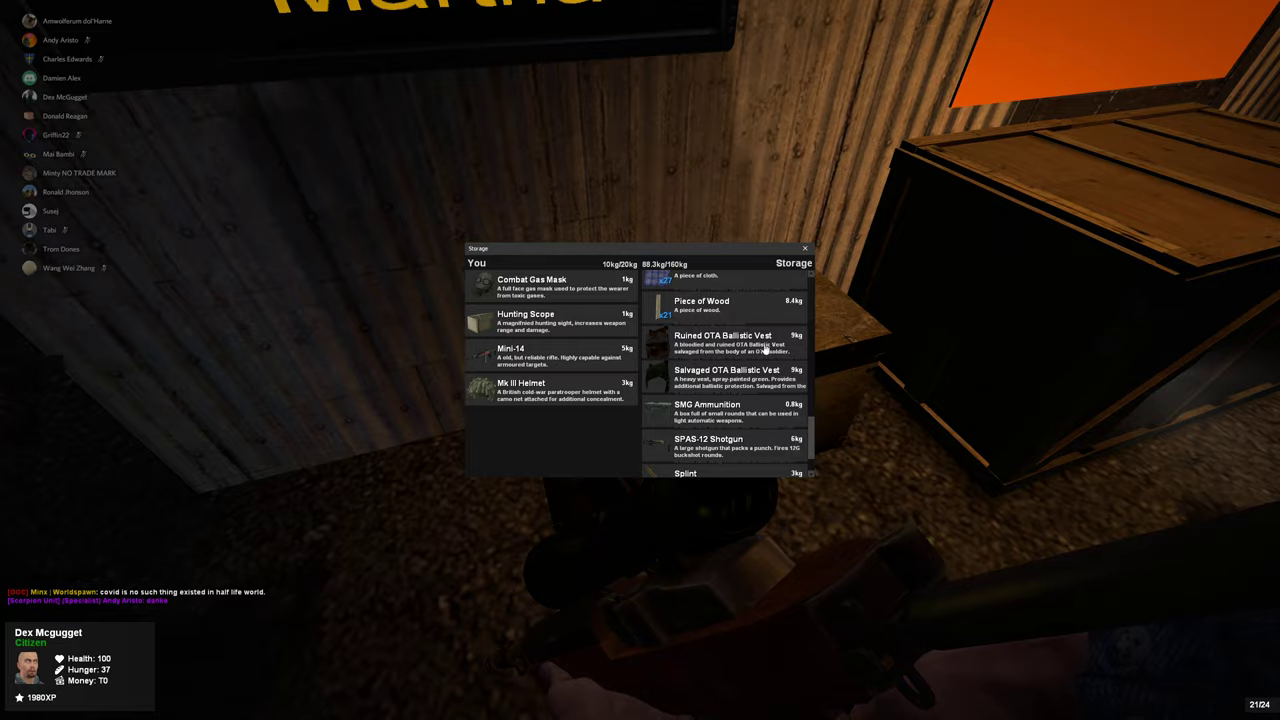
{"action": "key", "text": "Escape"}
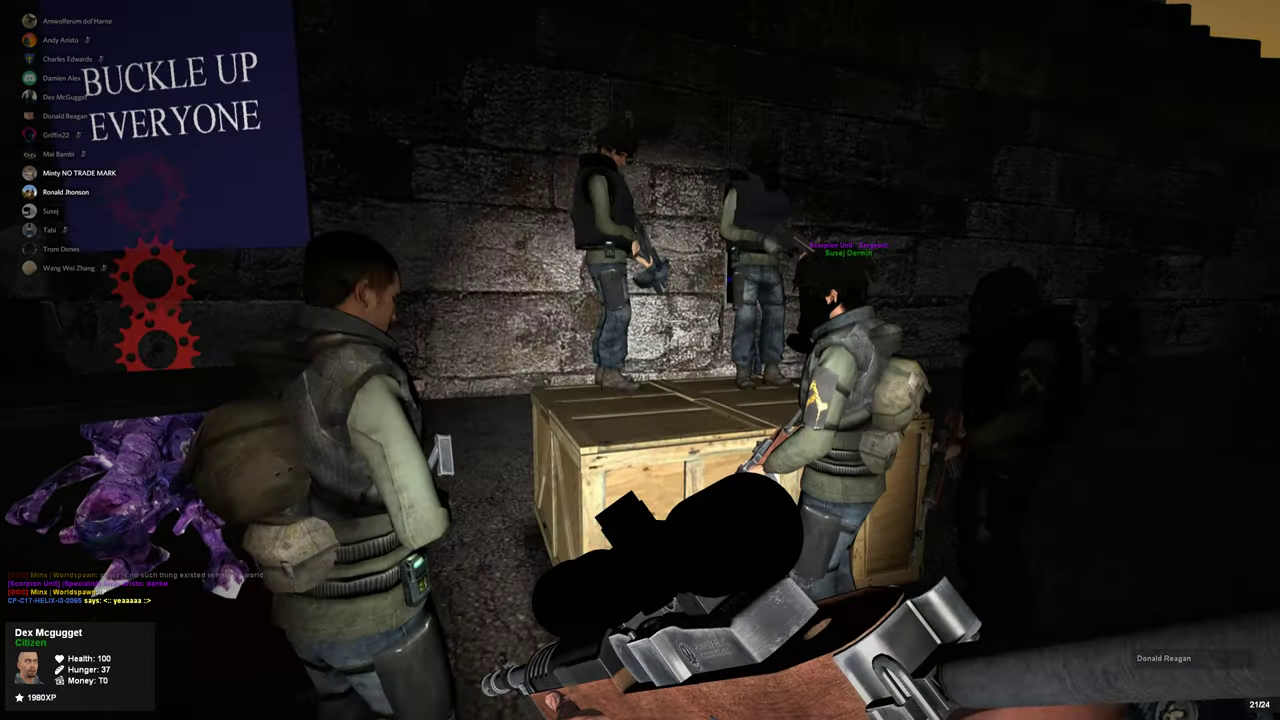
{"action": "key", "text": "y"}
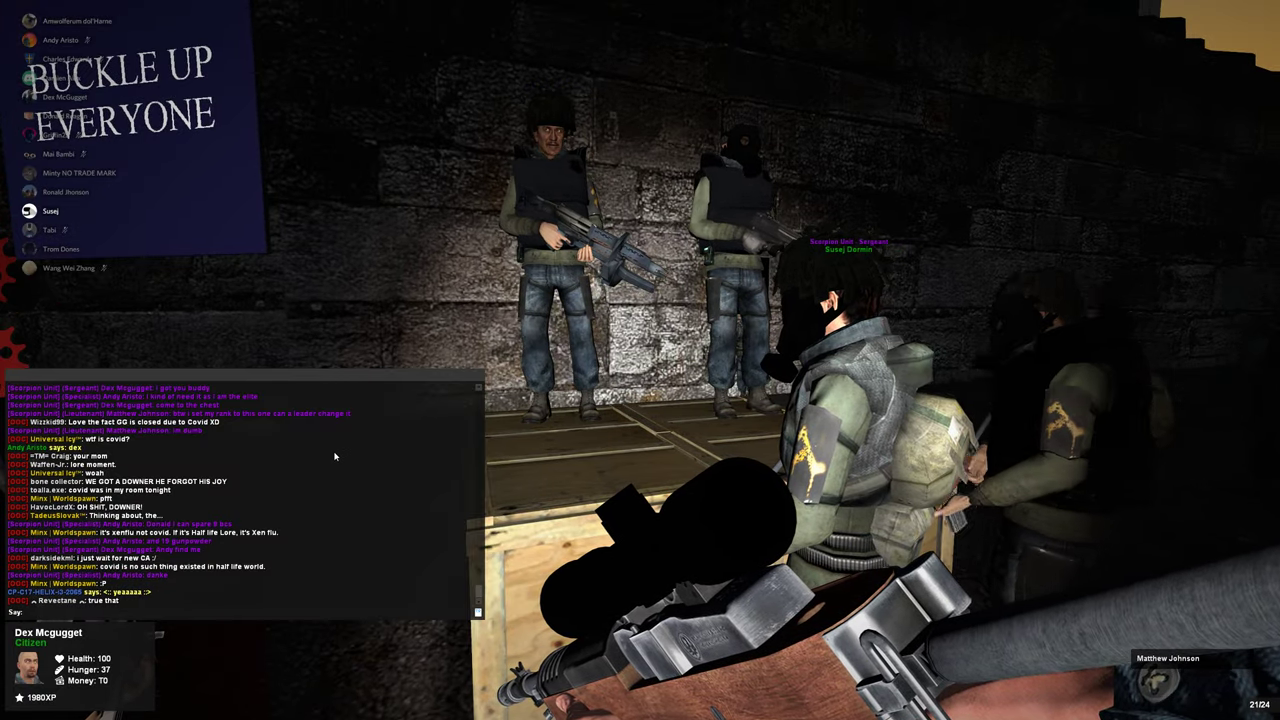
{"action": "key", "text": "Escape"}
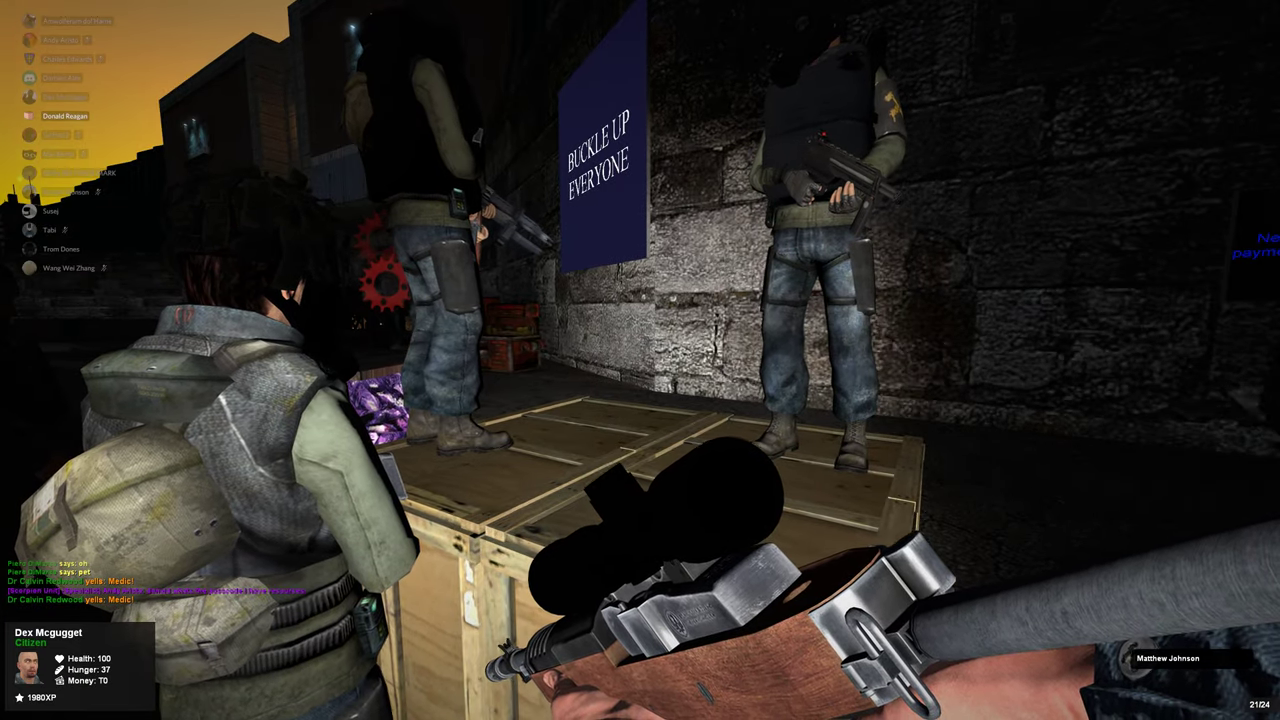
{"action": "key", "text": "y"}
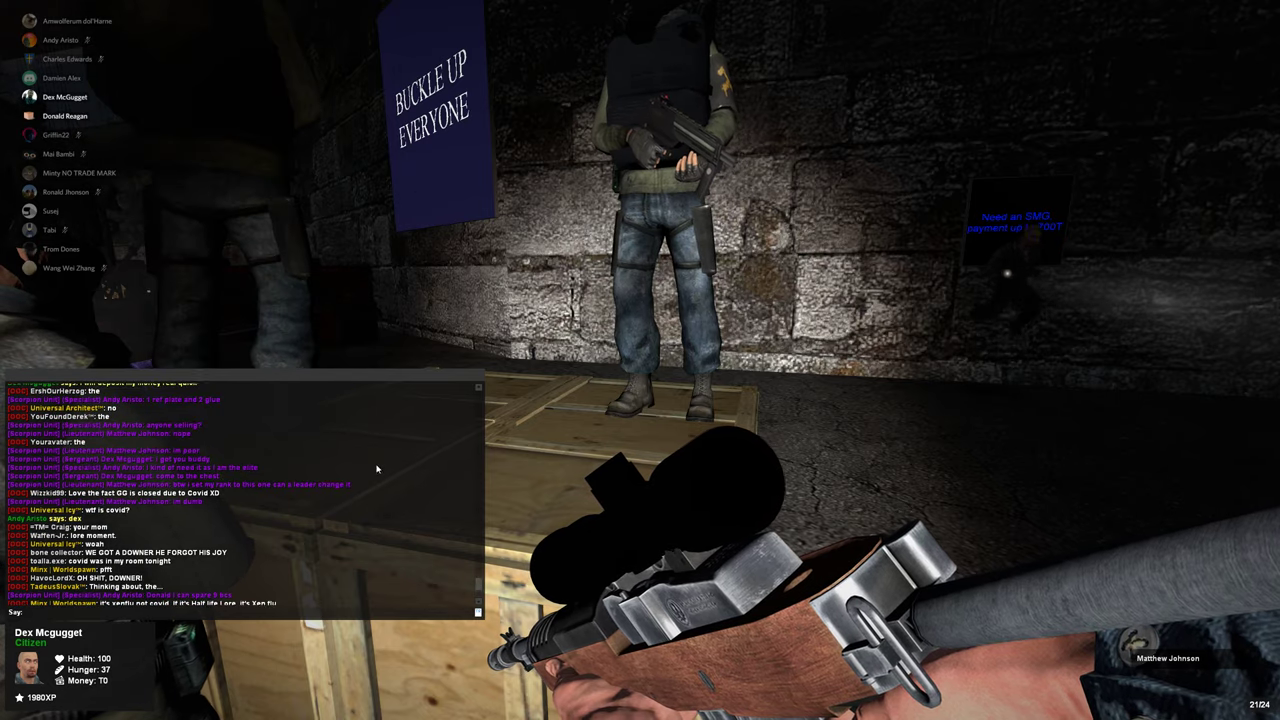
{"action": "key", "text": "Escape"}
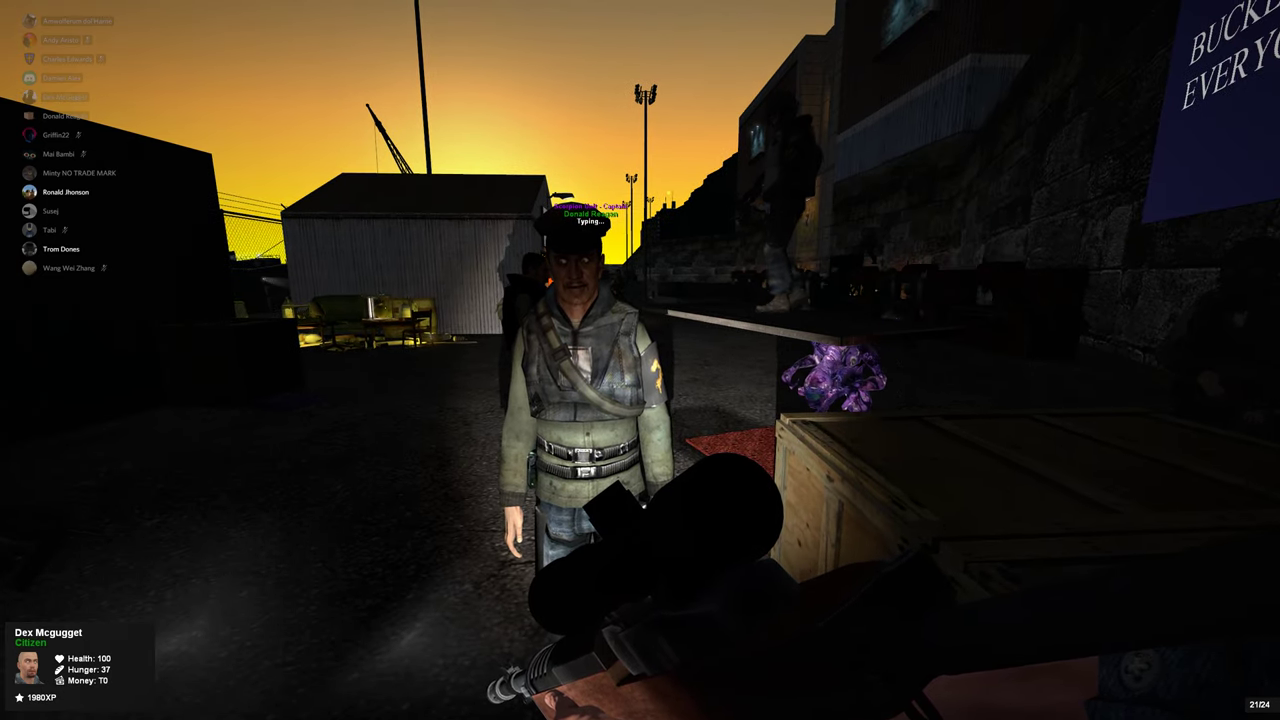
Open the chat, close it without sending, and face the storage crate.
{"action": "key", "text": "y"}
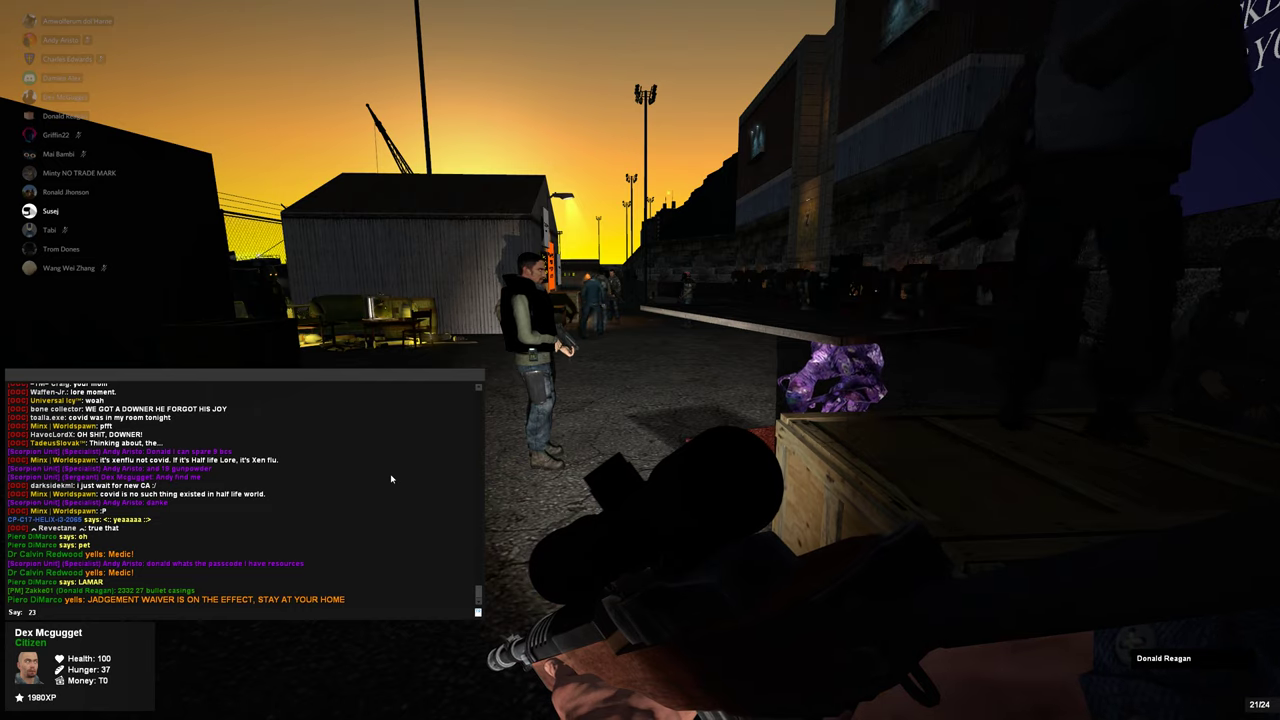
{"action": "key", "text": "Escape"}
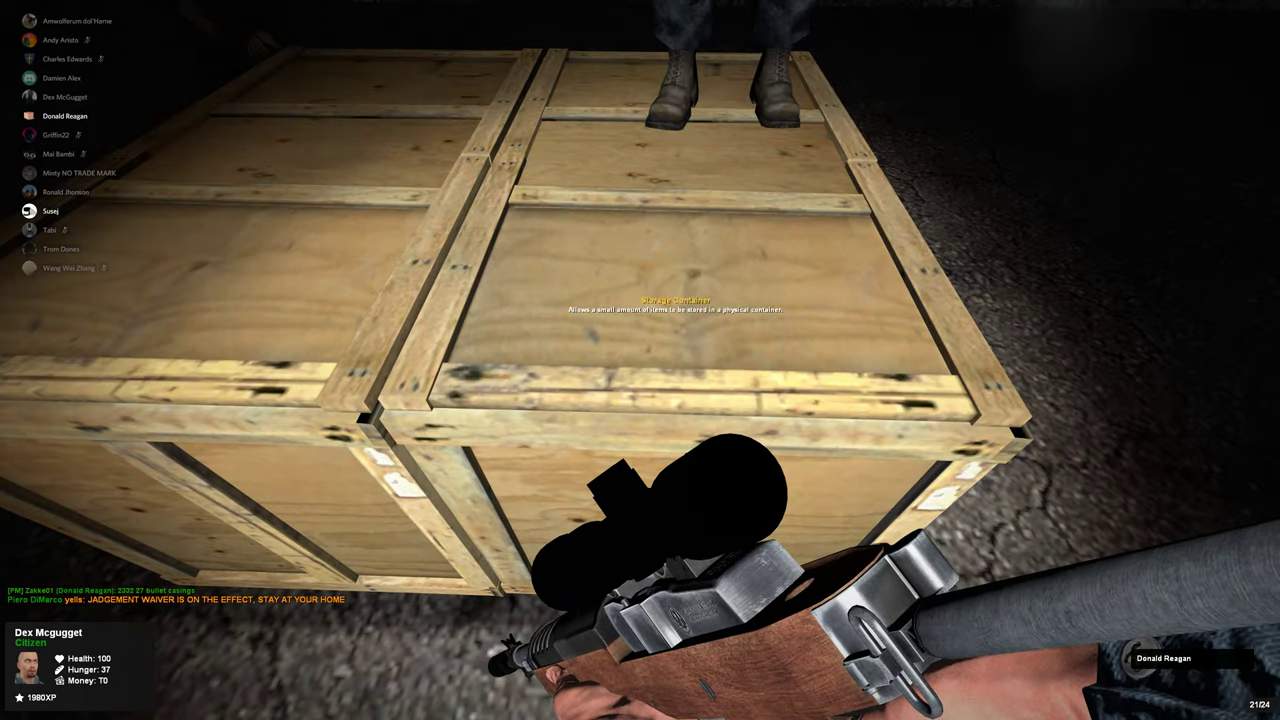
Unlock the storage crate with its passcode and begin withdrawing bullet casings.
{"action": "key", "text": "e"}
{"action": "key", "text": "Return"}
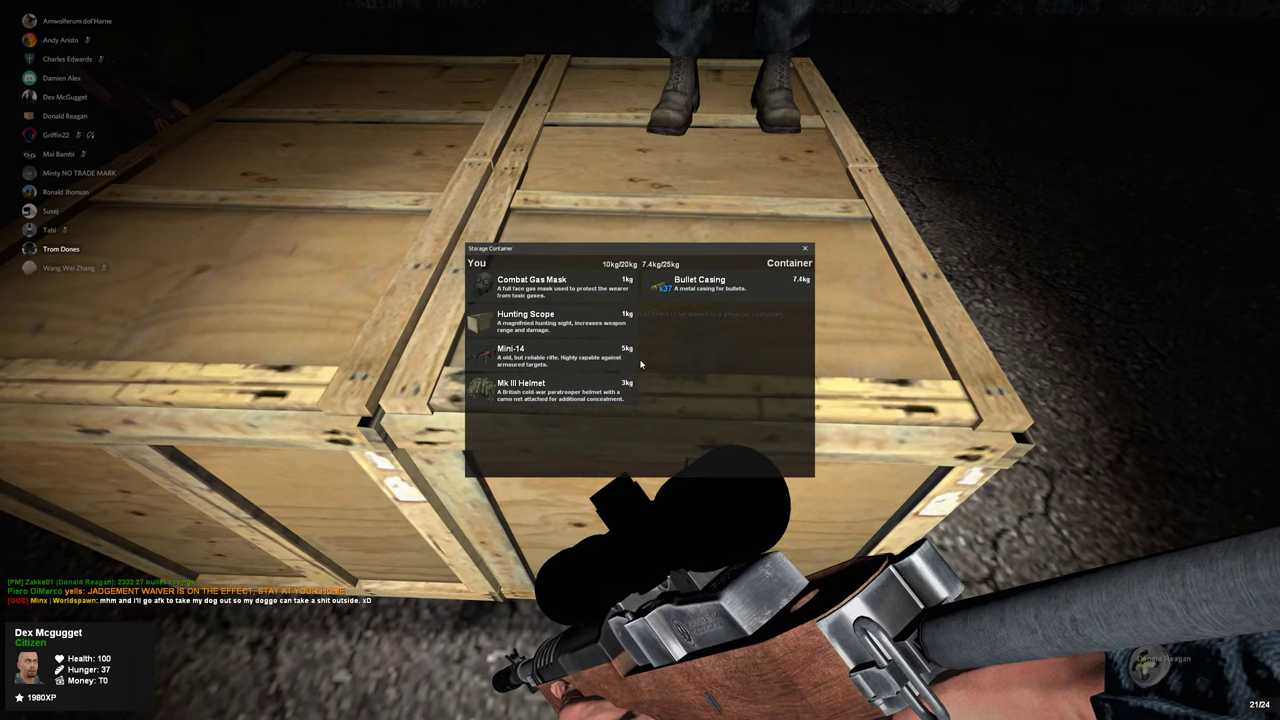
{"action": "left_click", "coordinate": [704, 289]}
{"action": "left_click", "coordinate": [704, 289]}
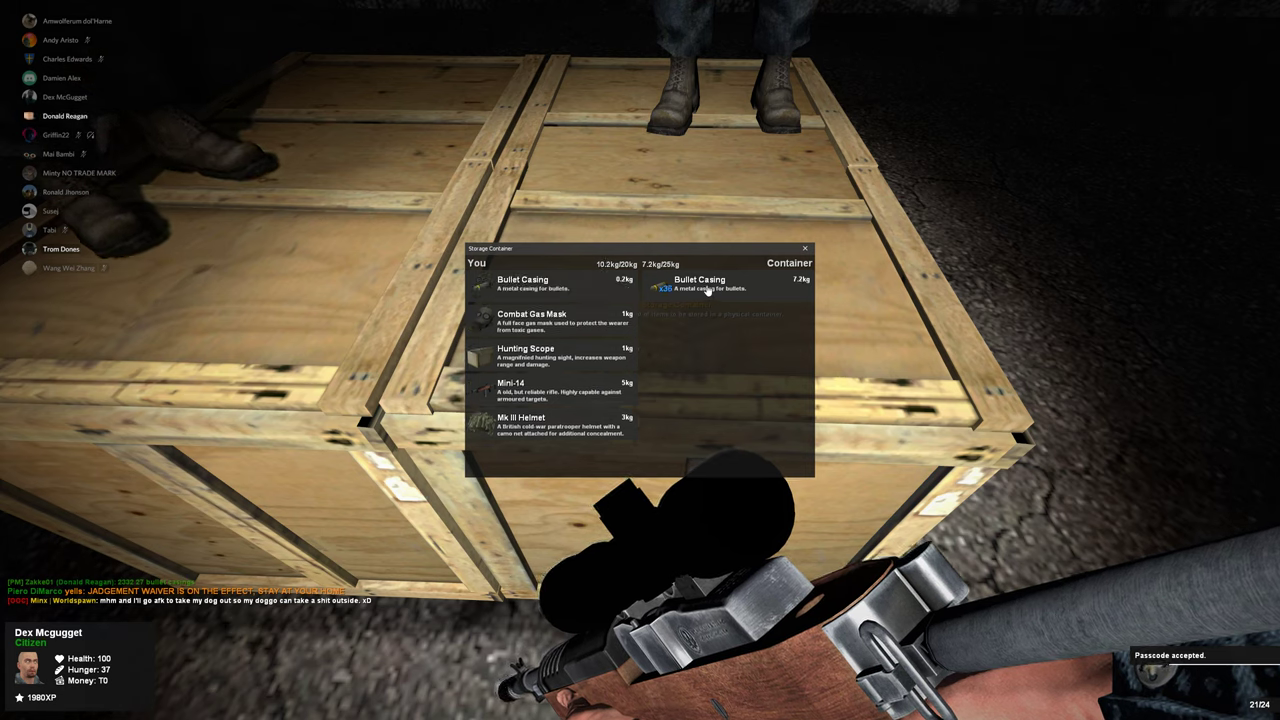
{"action": "left_click", "coordinate": [704, 289]}
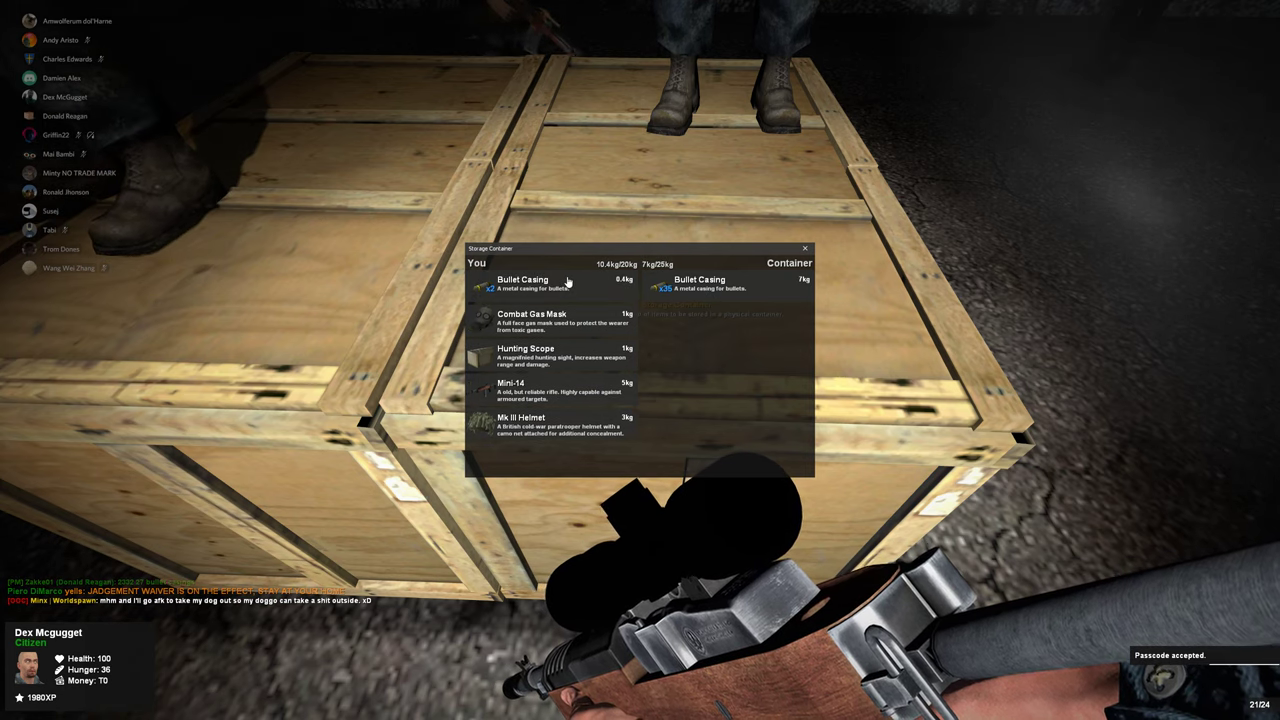
{"action": "left_click", "coordinate": [708, 283]}
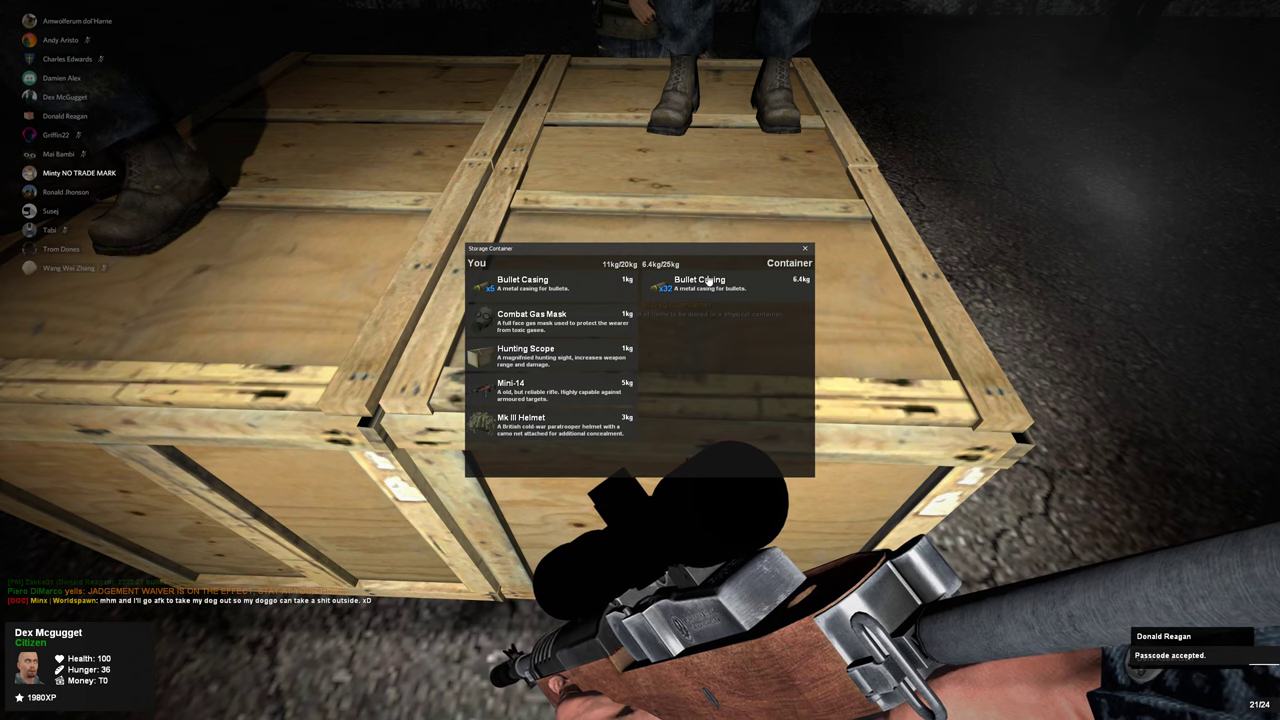
{"action": "left_click", "coordinate": [708, 283]}
Withdraw more bullet casings from the crate, then close the Storage Container.
{"action": "left_click", "coordinate": [708, 283]}
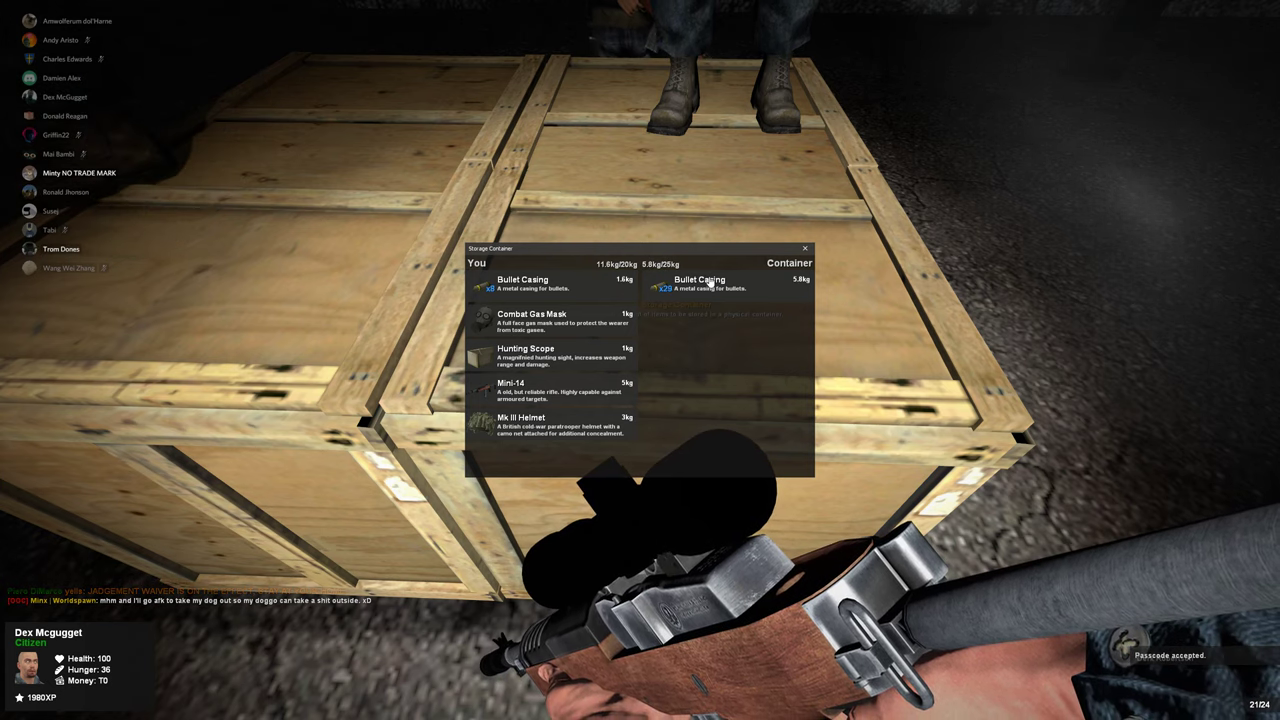
{"action": "left_click", "coordinate": [708, 283]}
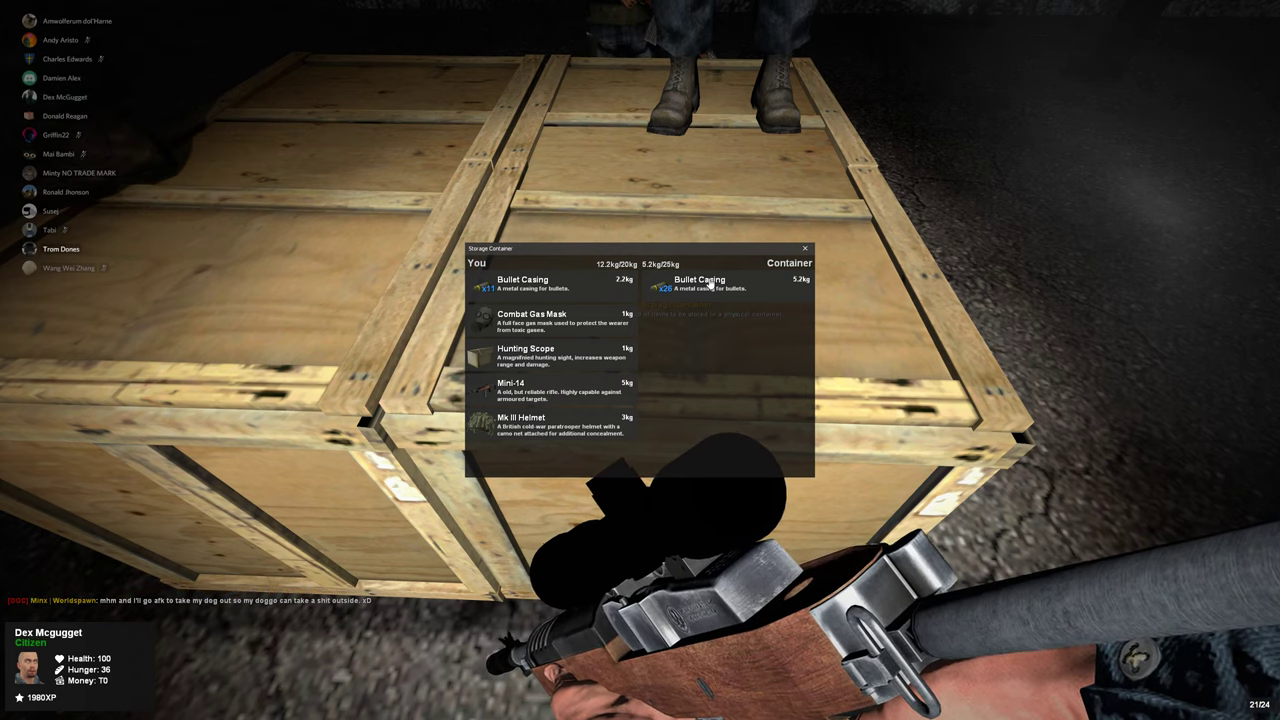
{"action": "left_click", "coordinate": [708, 283]}
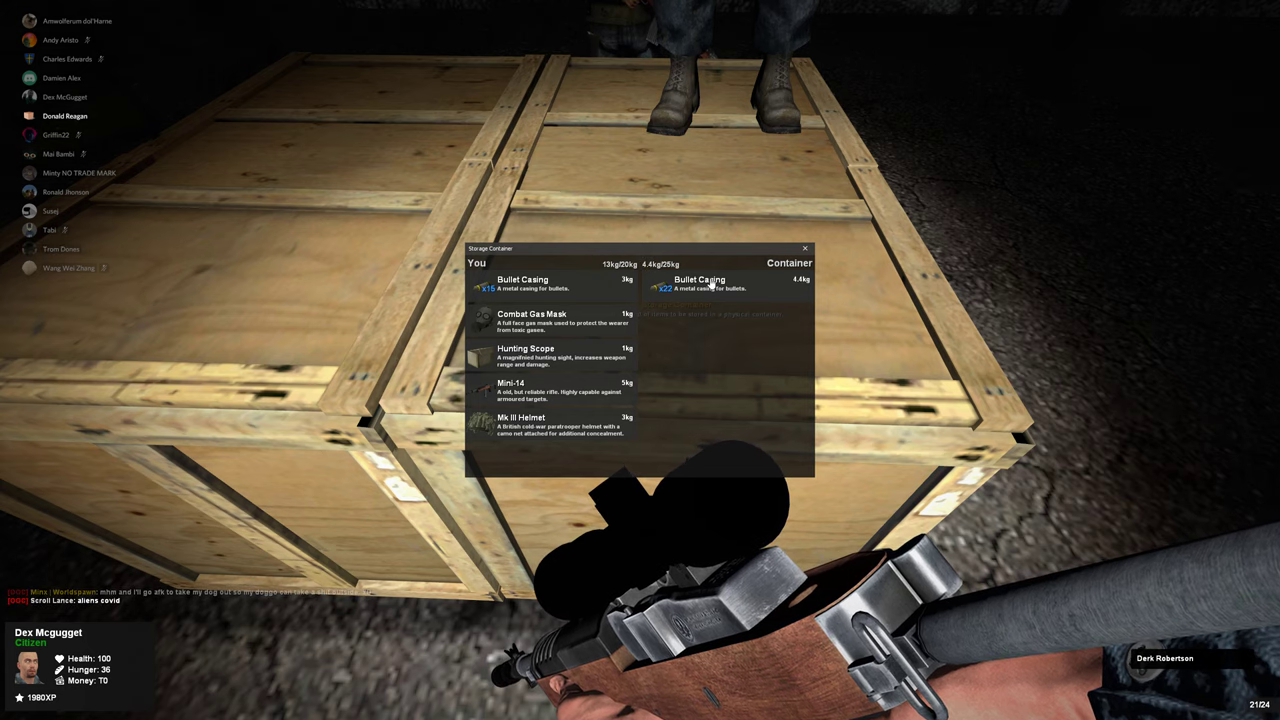
{"action": "left_click", "coordinate": [712, 284]}
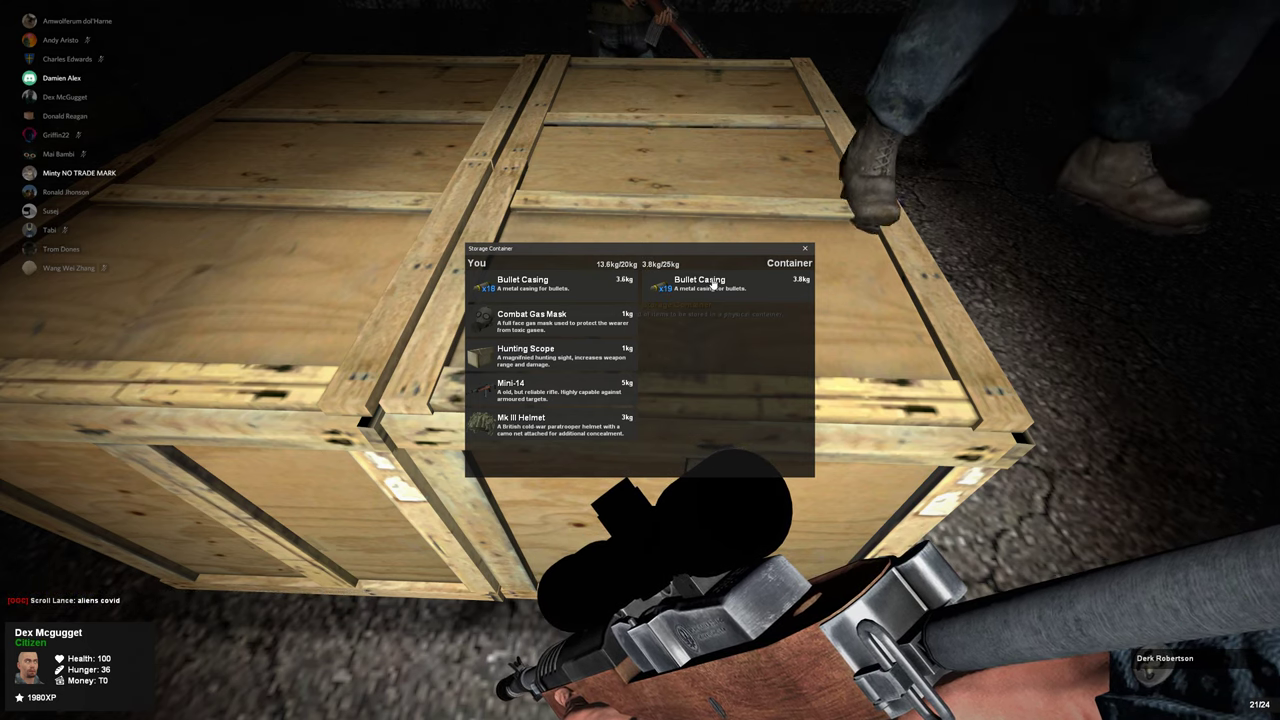
{"action": "left_click", "coordinate": [712, 284]}
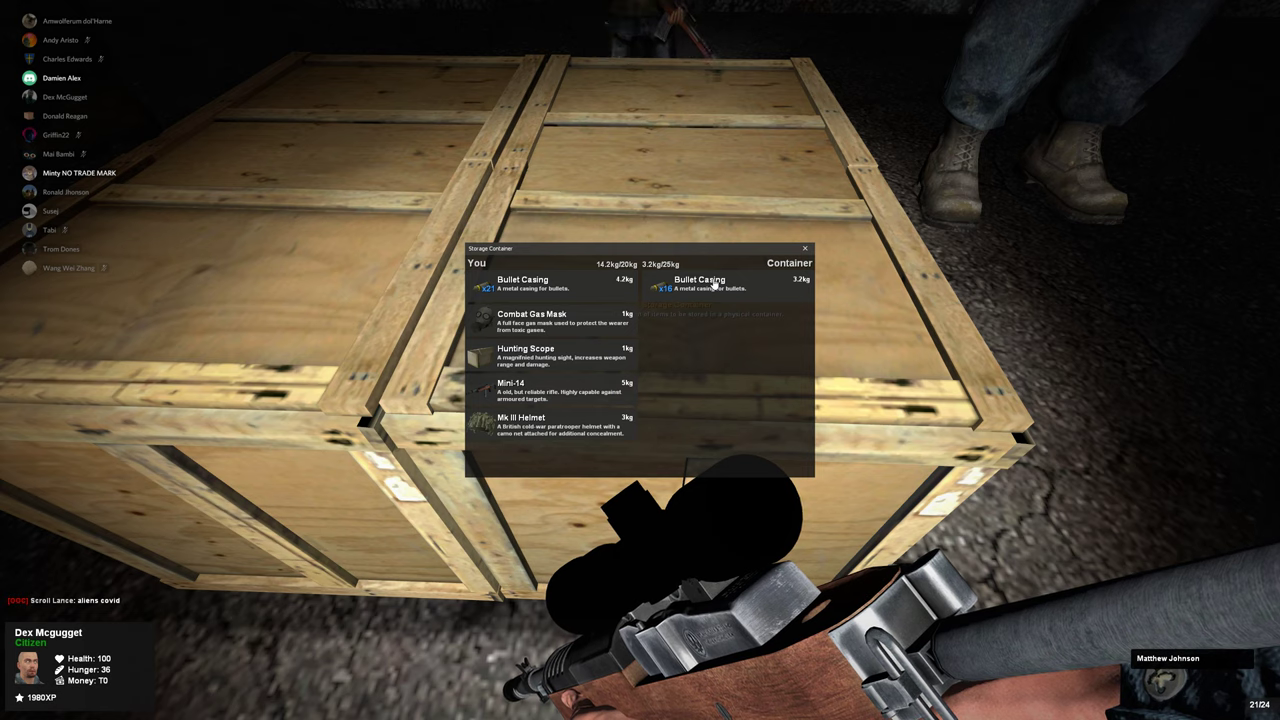
{"action": "left_click", "coordinate": [715, 285]}
{"action": "left_click", "coordinate": [715, 285]}
{"action": "left_click", "coordinate": [715, 285]}
{"action": "left_click", "coordinate": [718, 285]}
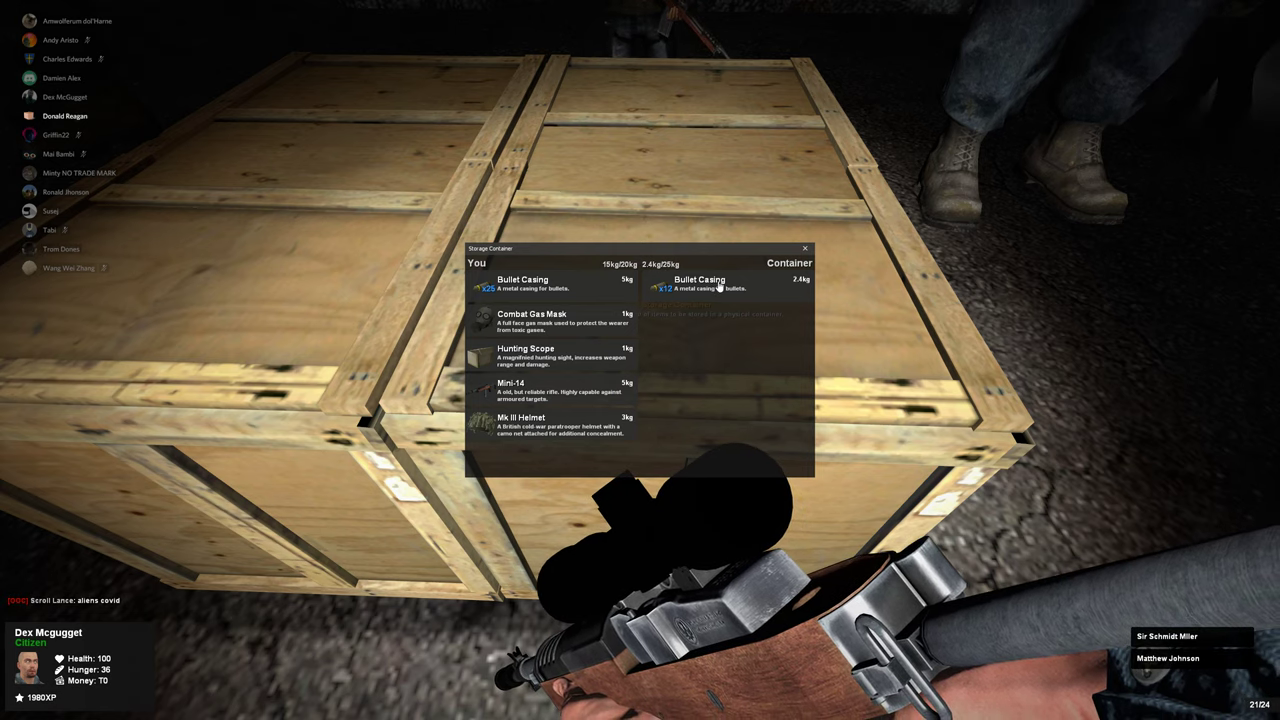
{"action": "left_click", "coordinate": [727, 288]}
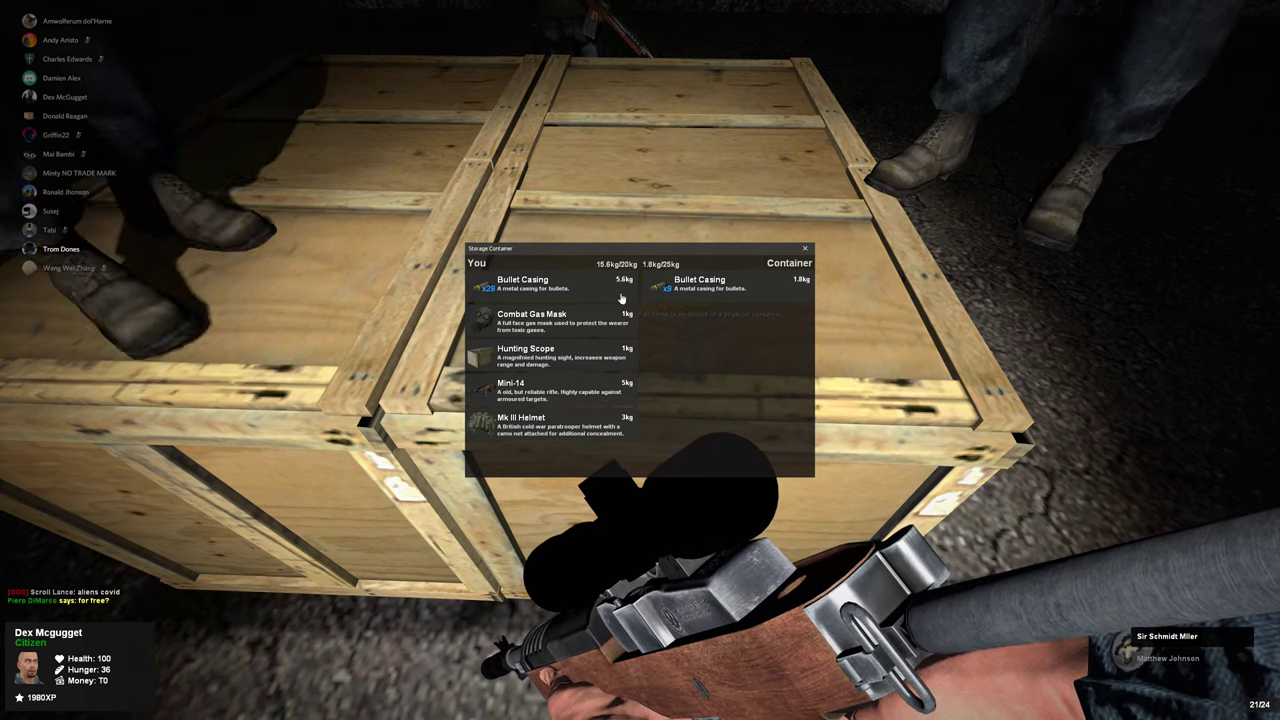
{"action": "left_click", "coordinate": [805, 248]}
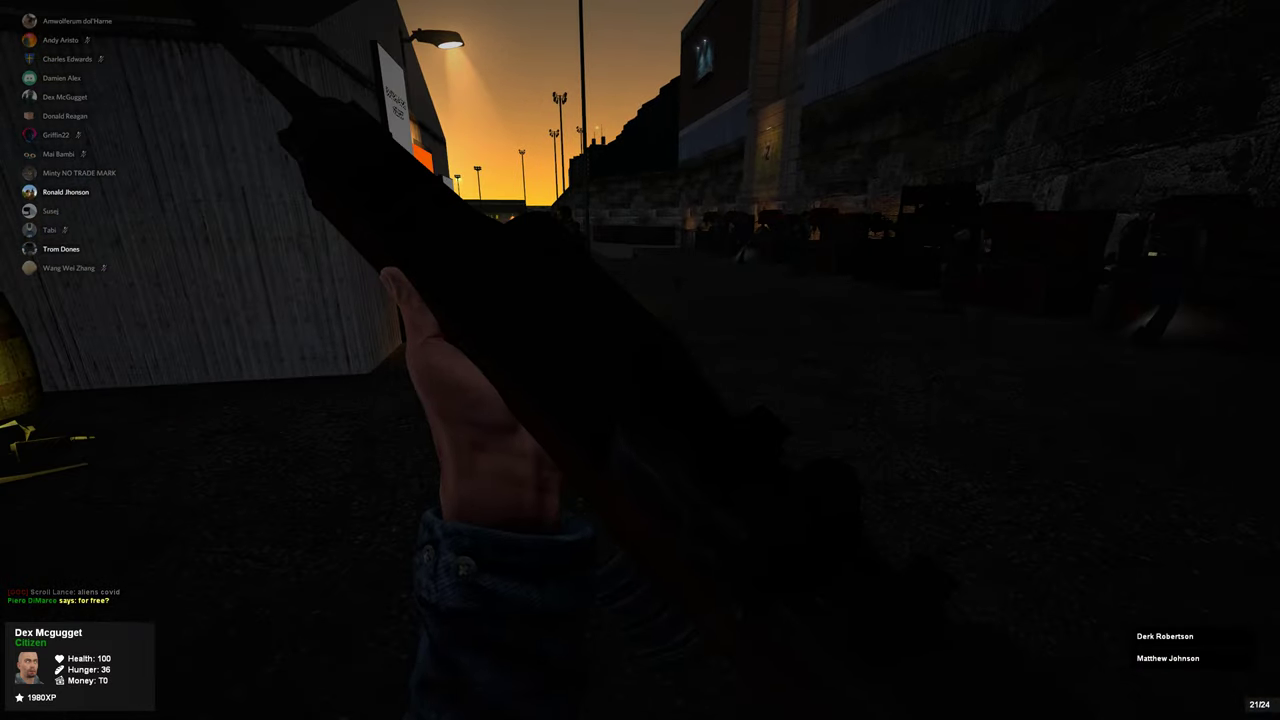
Walk to the storage box and put two bullet casings back into it.
{"action": "key", "text": "w"}
{"action": "key", "text": "e"}
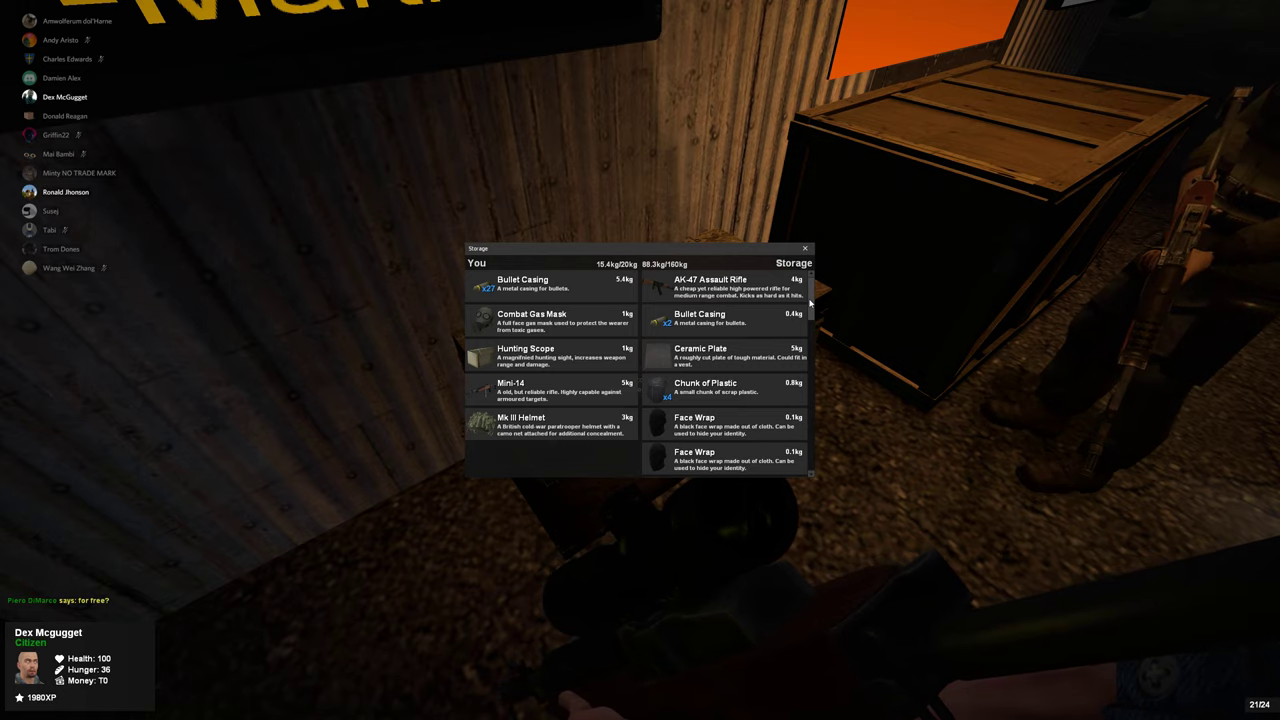
{"action": "scroll", "coordinate": [811, 305], "scroll_direction": "down", "scroll_amount": 1}
{"action": "scroll", "coordinate": [811, 305], "scroll_direction": "up", "scroll_amount": 1}
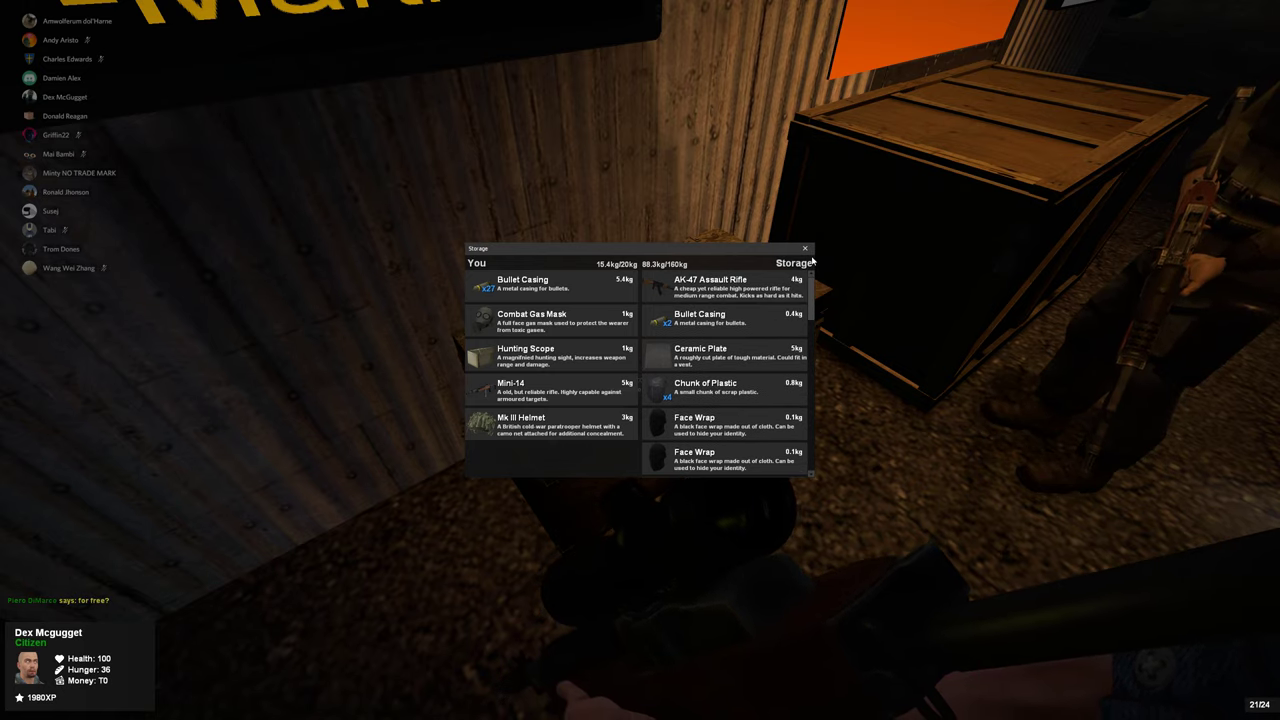
{"action": "left_click", "coordinate": [805, 248]}
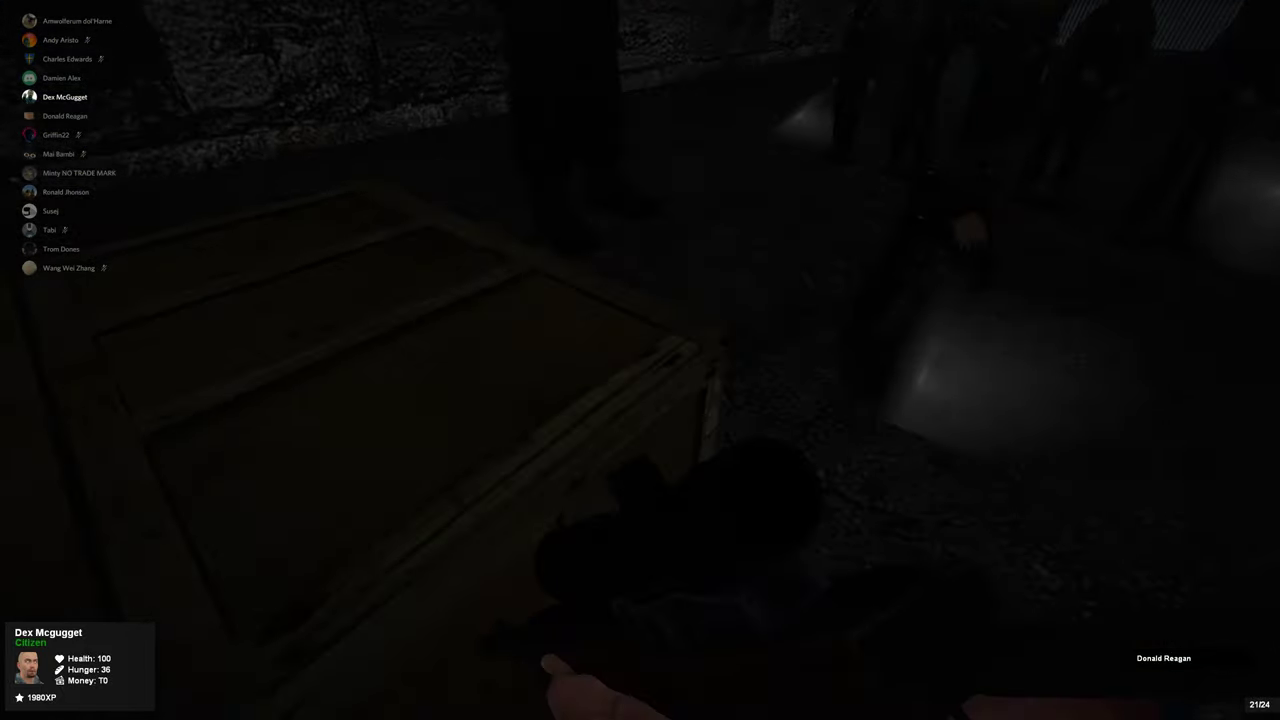
{"action": "key", "text": "e"}
{"action": "left_click", "coordinate": [569, 290]}
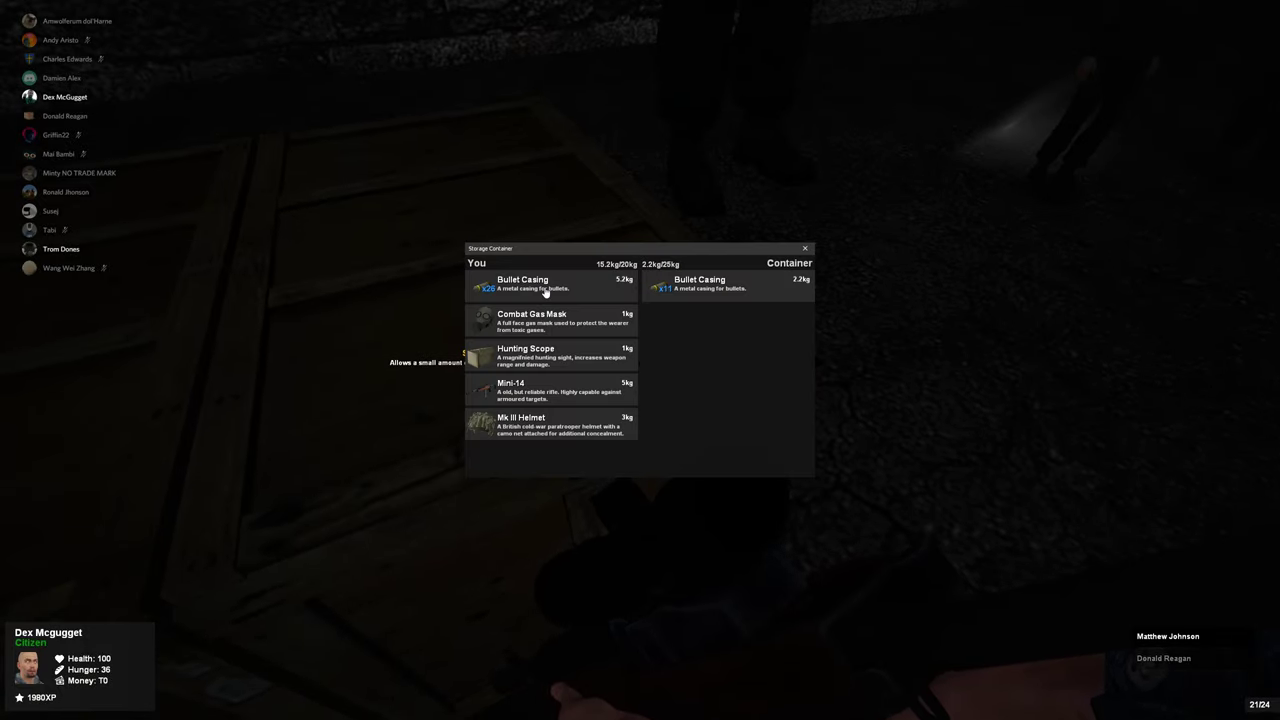
{"action": "left_click", "coordinate": [806, 250]}
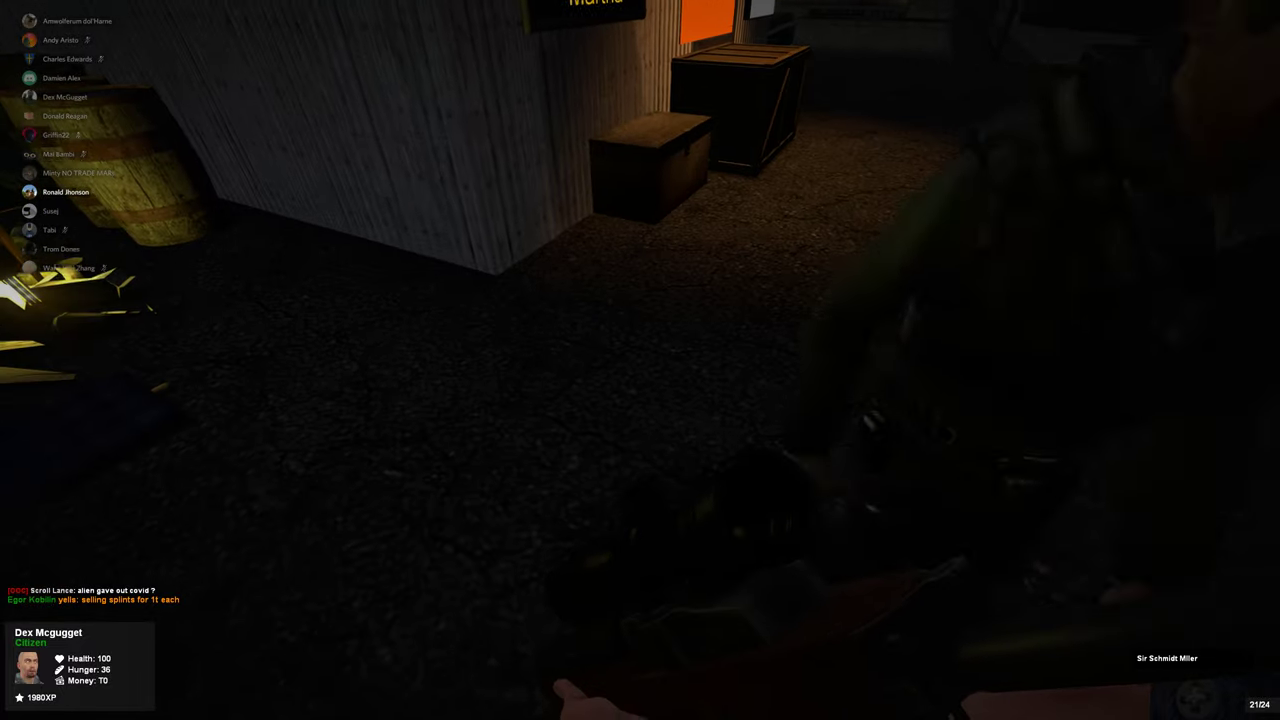
Take two bullet casings and a stack of Jar of Gunpowder, then close the box.
{"action": "key", "text": "e"}
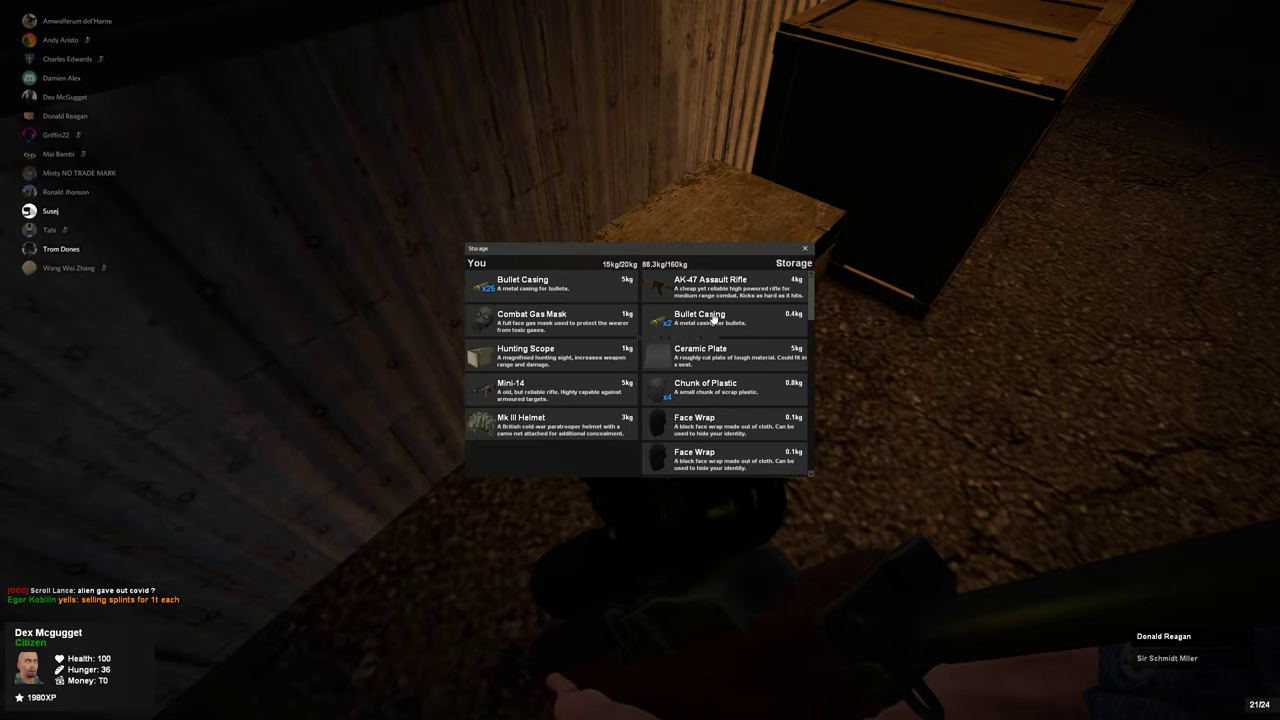
{"action": "left_click", "coordinate": [713, 318]}
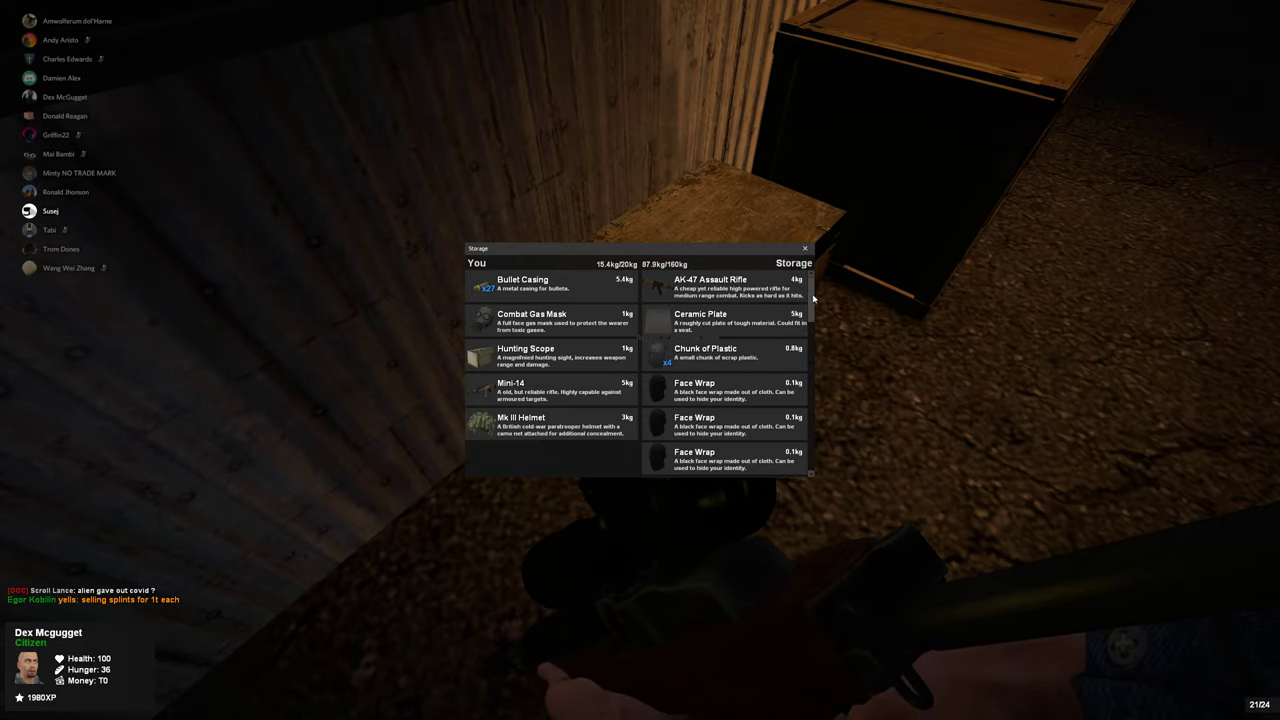
{"action": "left_click_drag", "start_coordinate": [813, 297], "coordinate": [816, 385]}
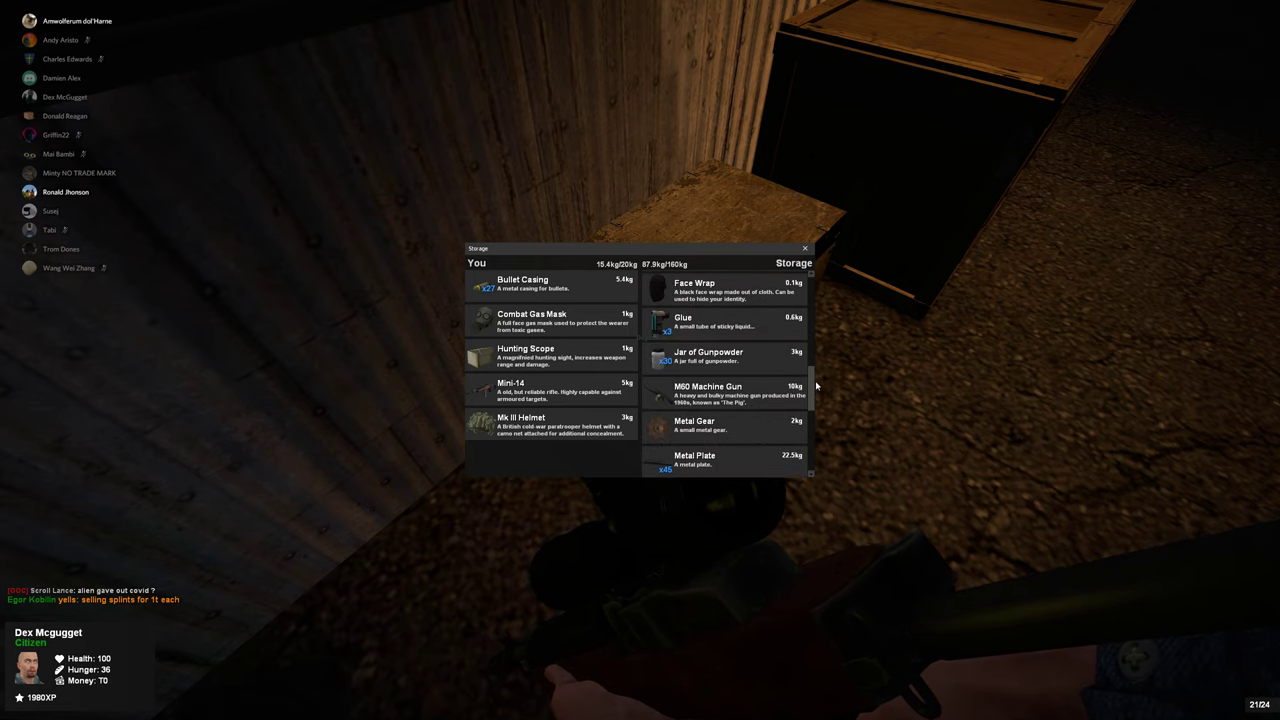
{"action": "right_click", "coordinate": [700, 357]}
{"action": "left_click", "coordinate": [725, 368]}
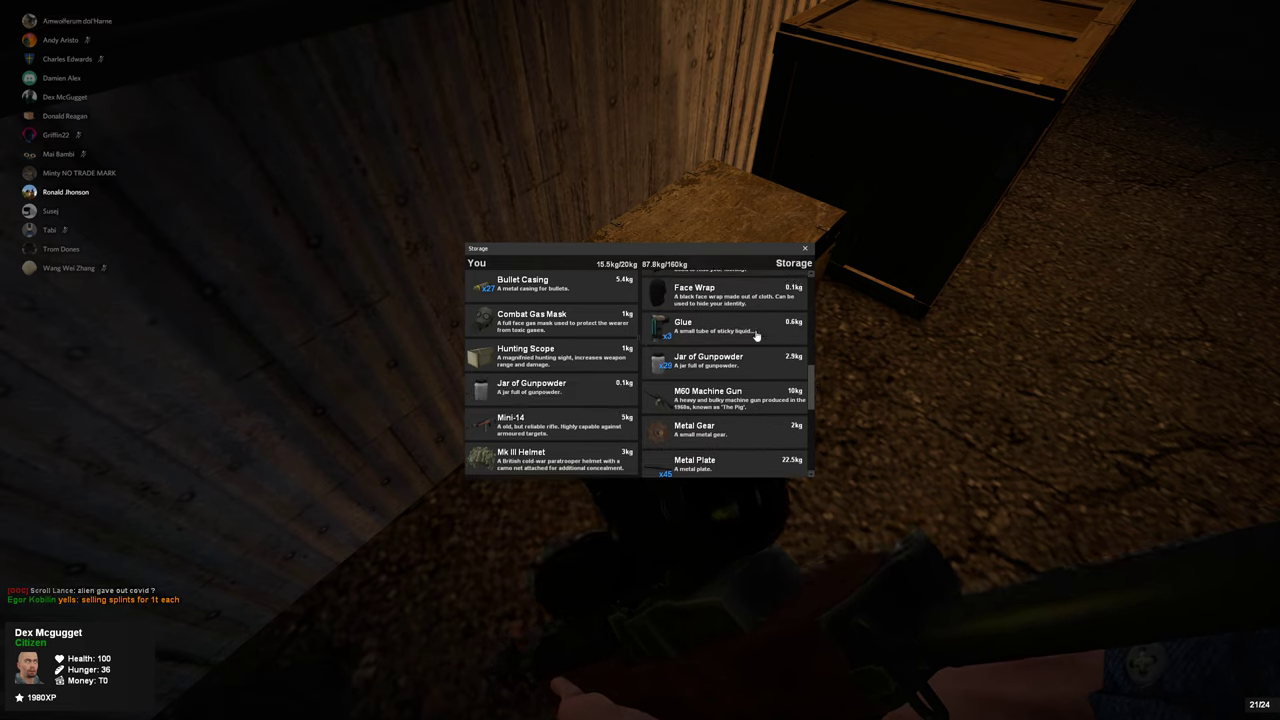
{"action": "right_click", "coordinate": [700, 370]}
{"action": "left_click", "coordinate": [722, 385]}
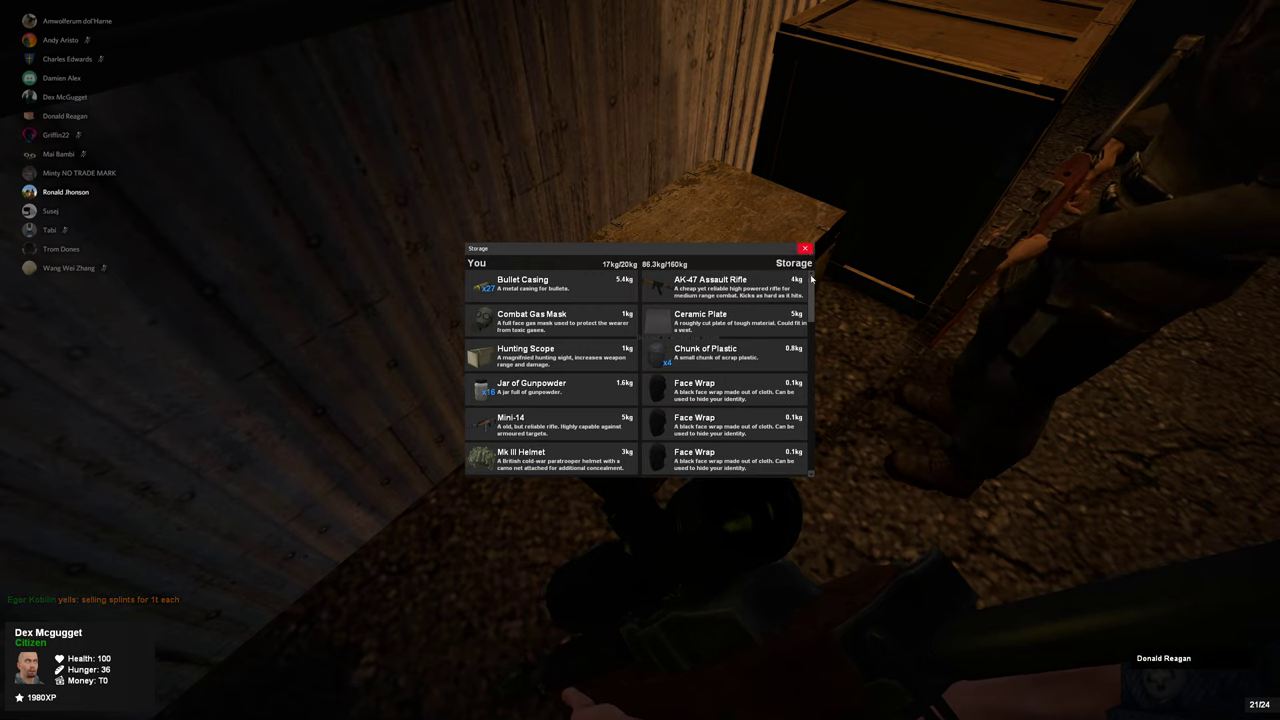
{"action": "left_click_drag", "start_coordinate": [811, 285], "coordinate": [809, 407]}
{"action": "scroll", "coordinate": [809, 407], "scroll_direction": "down", "scroll_amount": 3}
{"action": "scroll", "coordinate": [809, 407], "scroll_direction": "down", "scroll_amount": 3}
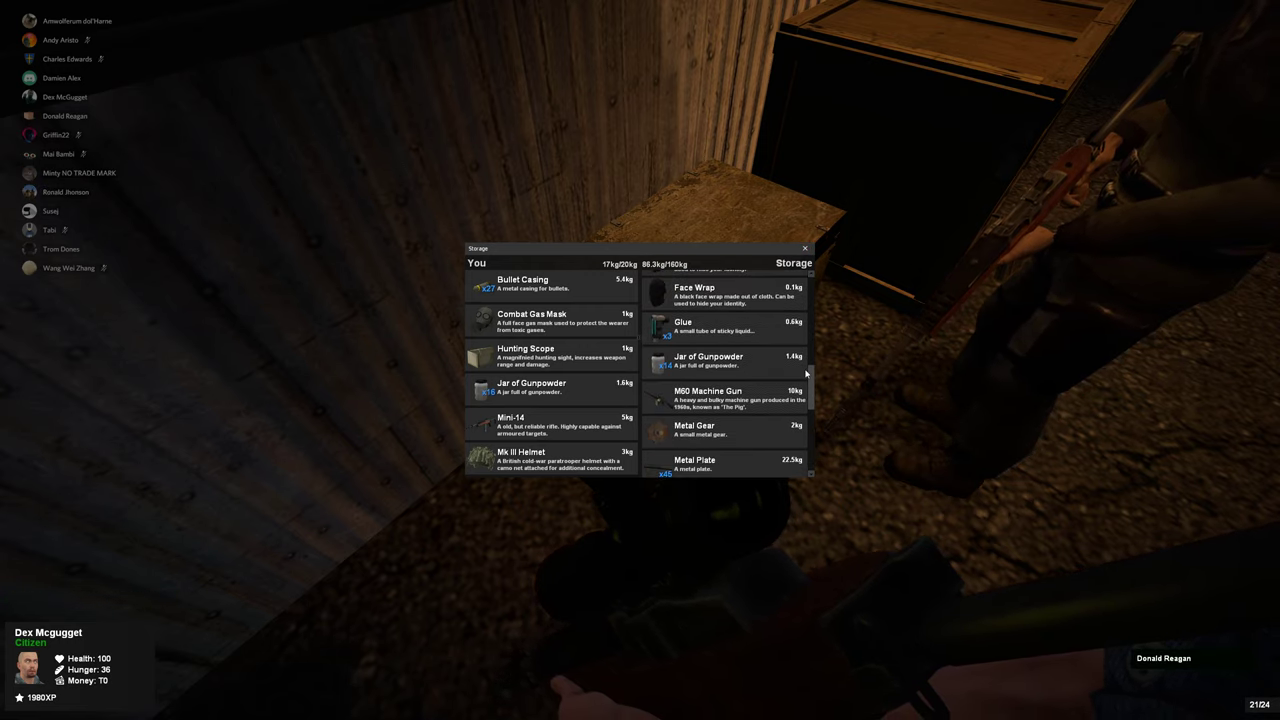
{"action": "left_click", "coordinate": [805, 248]}
{"action": "key", "text": "w"}
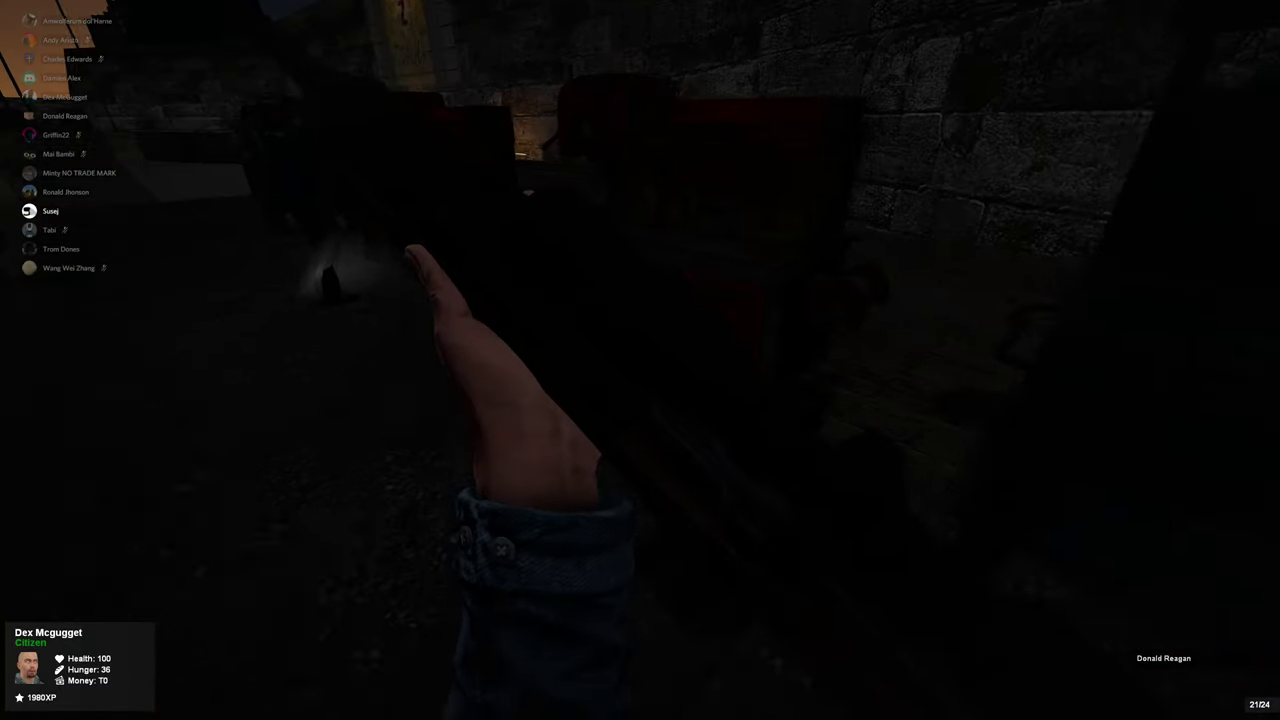
At the General Workbench, scroll to Rifle Ammunition and craft four batches.
{"action": "key", "text": "e"}
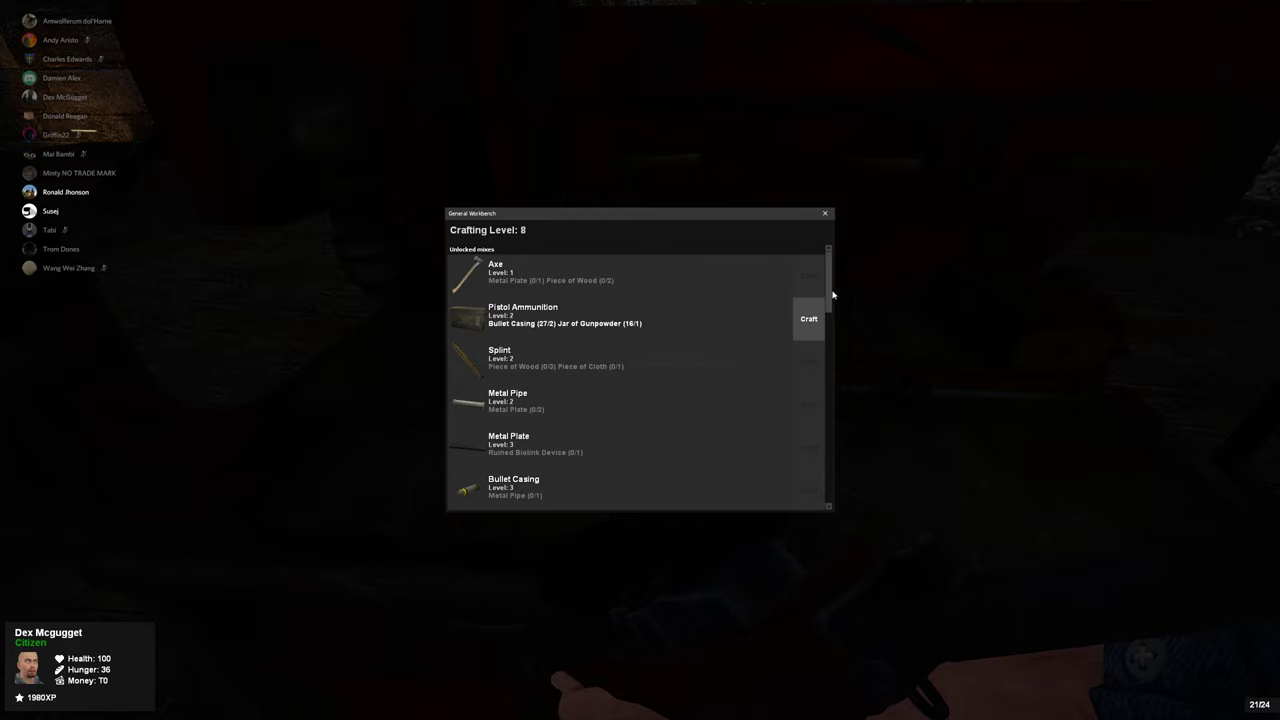
{"action": "left_click_drag", "start_coordinate": [832, 294], "coordinate": [846, 440]}
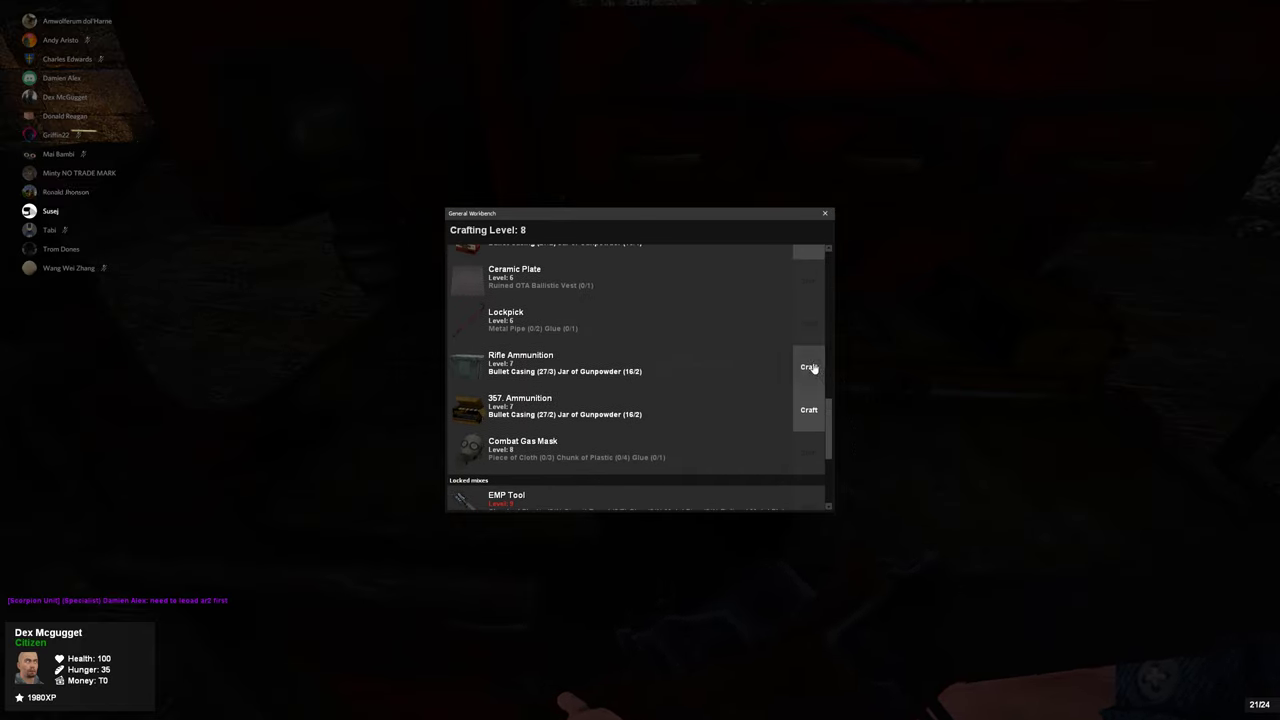
{"action": "left_click", "coordinate": [810, 367]}
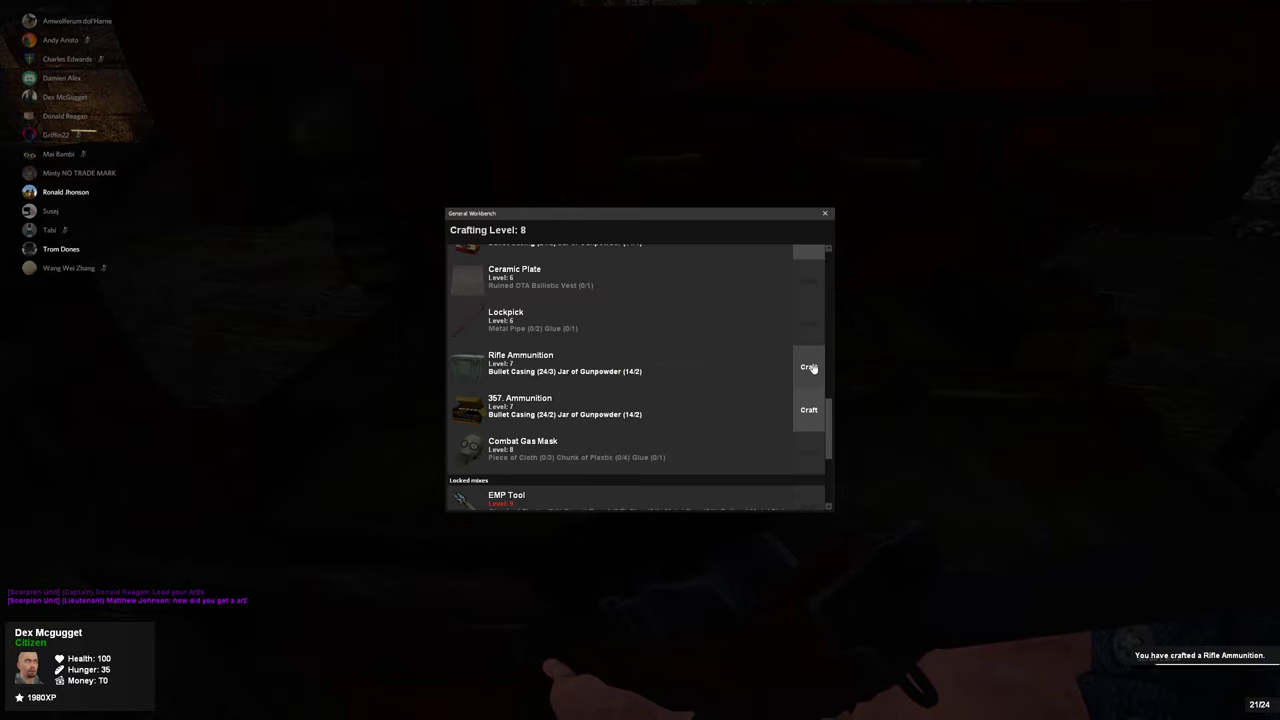
{"action": "left_click", "coordinate": [809, 367]}
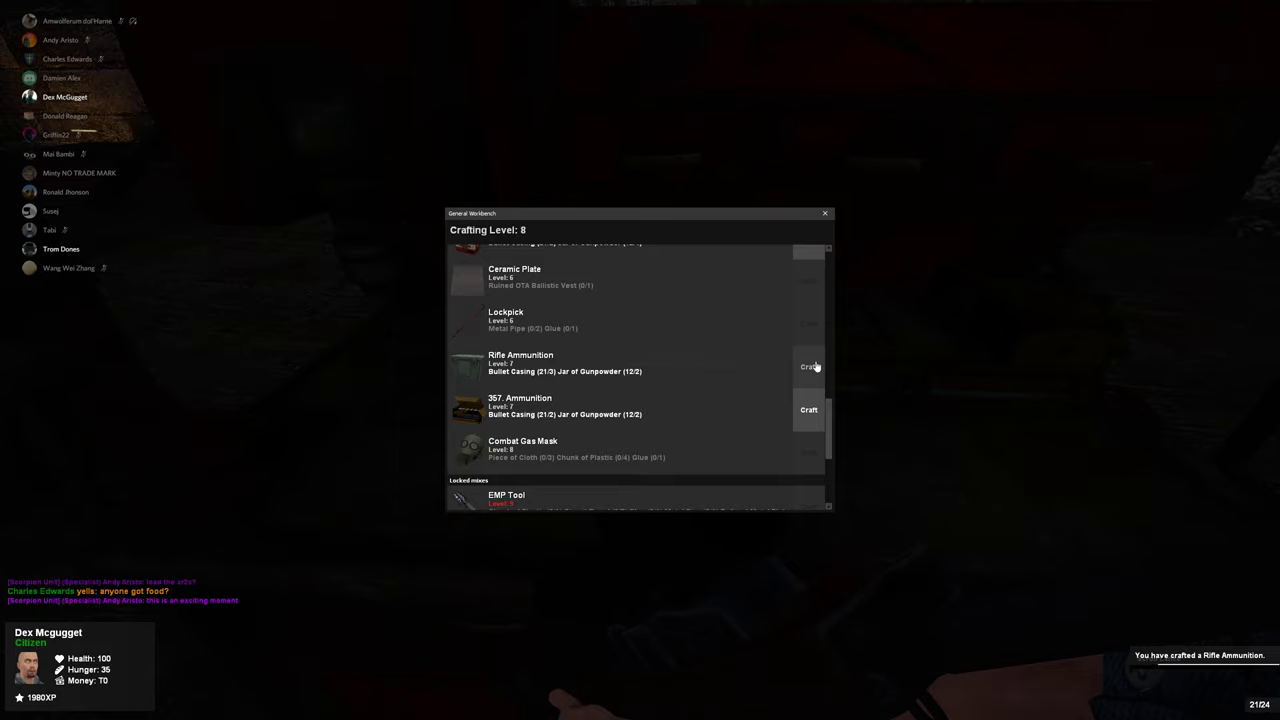
{"action": "left_click", "coordinate": [814, 370]}
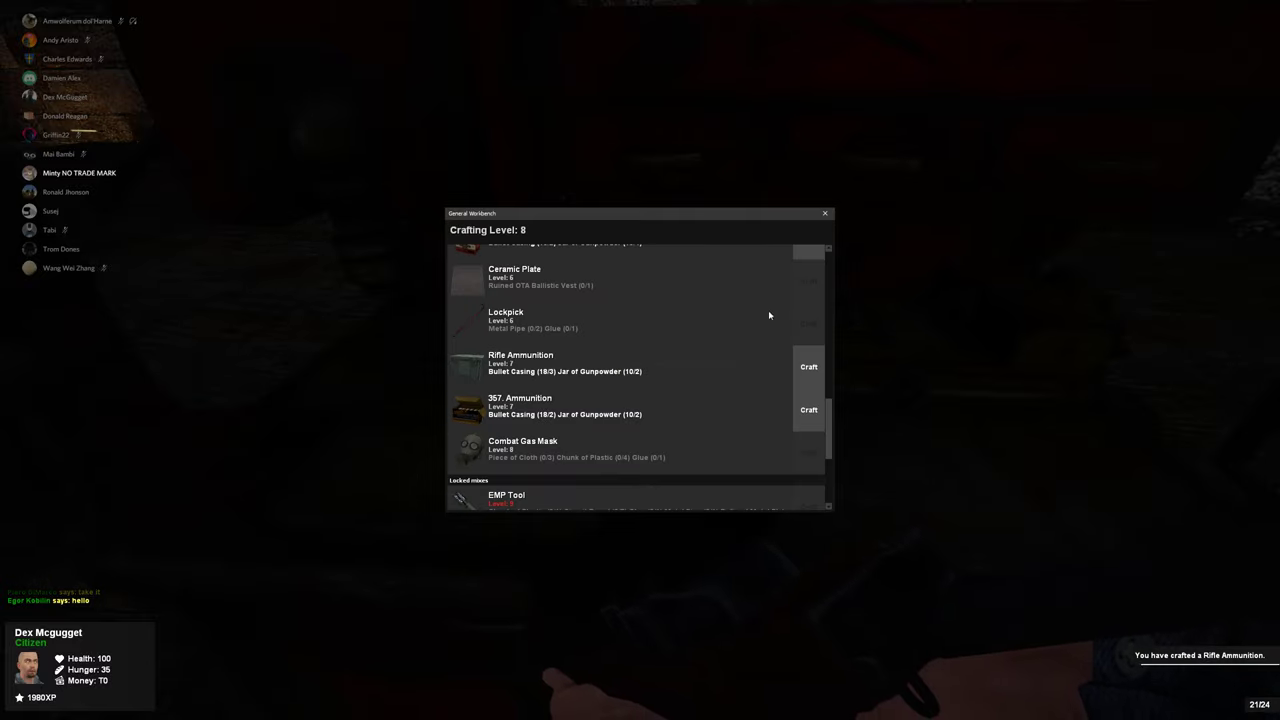
{"action": "left_click", "coordinate": [809, 366]}
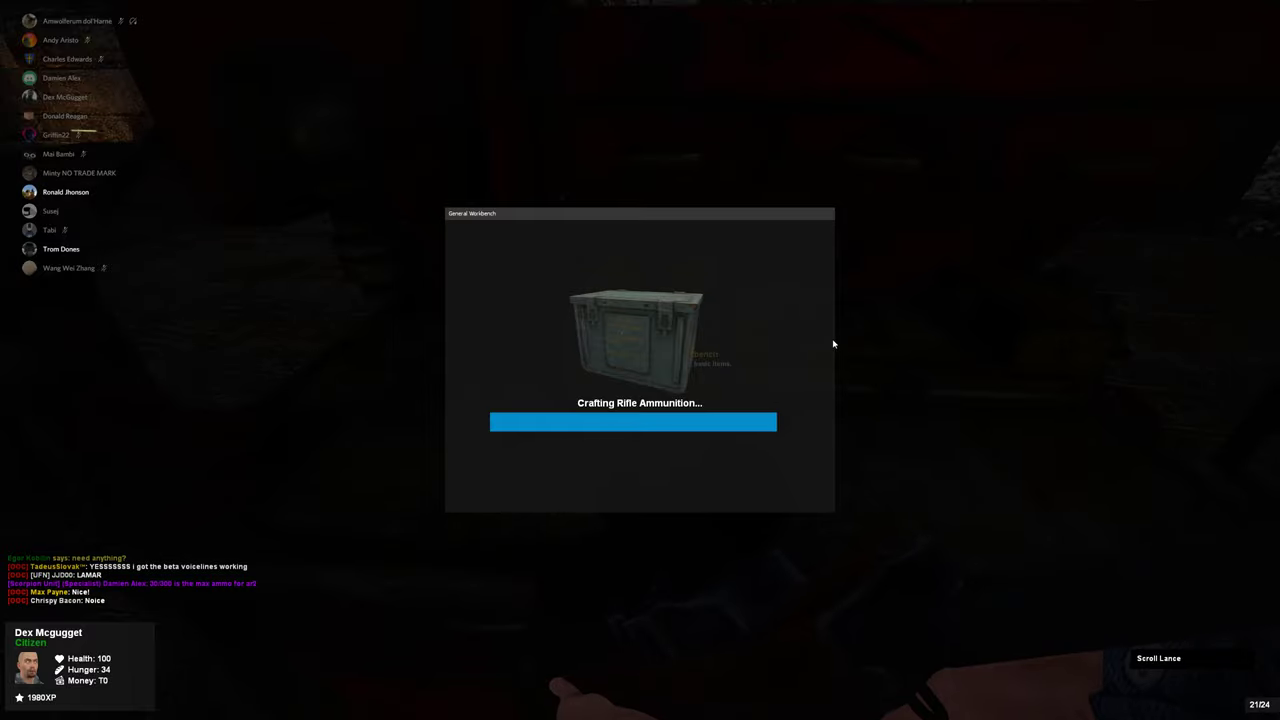
Craft four more Rifle Ammunition batches, starting each when the previous one finishes.
{"action": "left_click", "coordinate": [815, 366]}
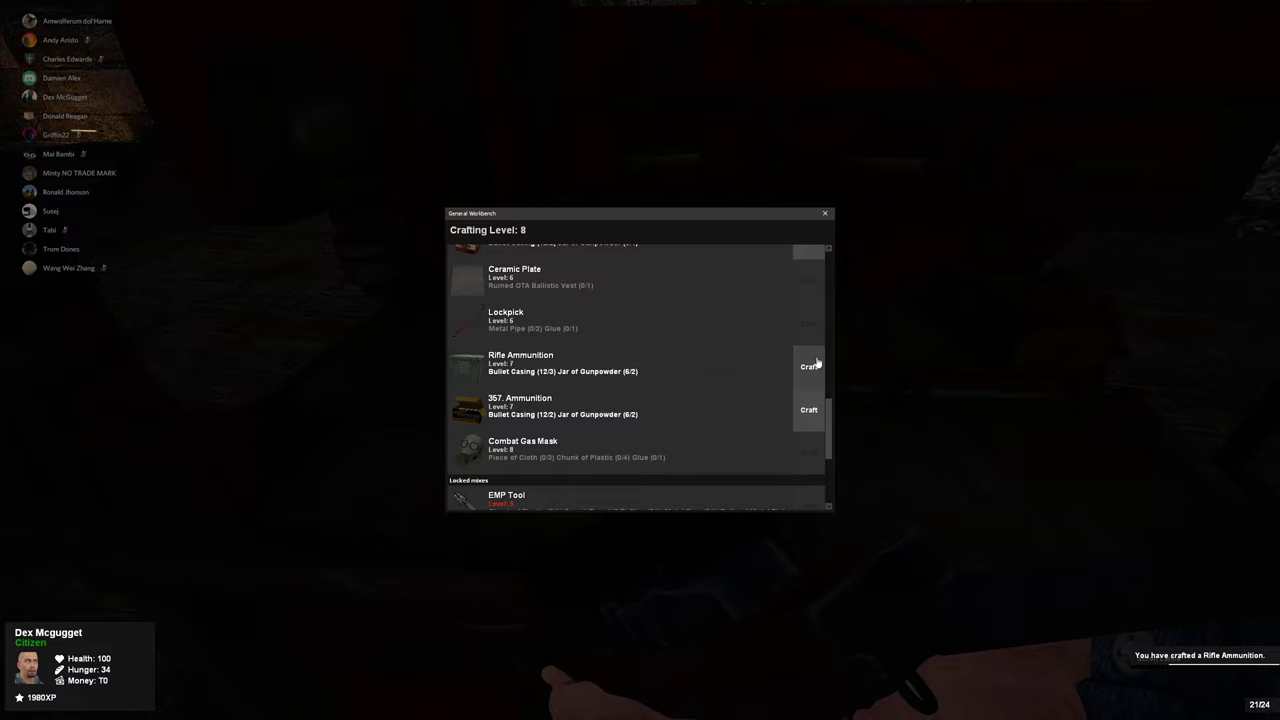
{"action": "left_click", "coordinate": [816, 364]}
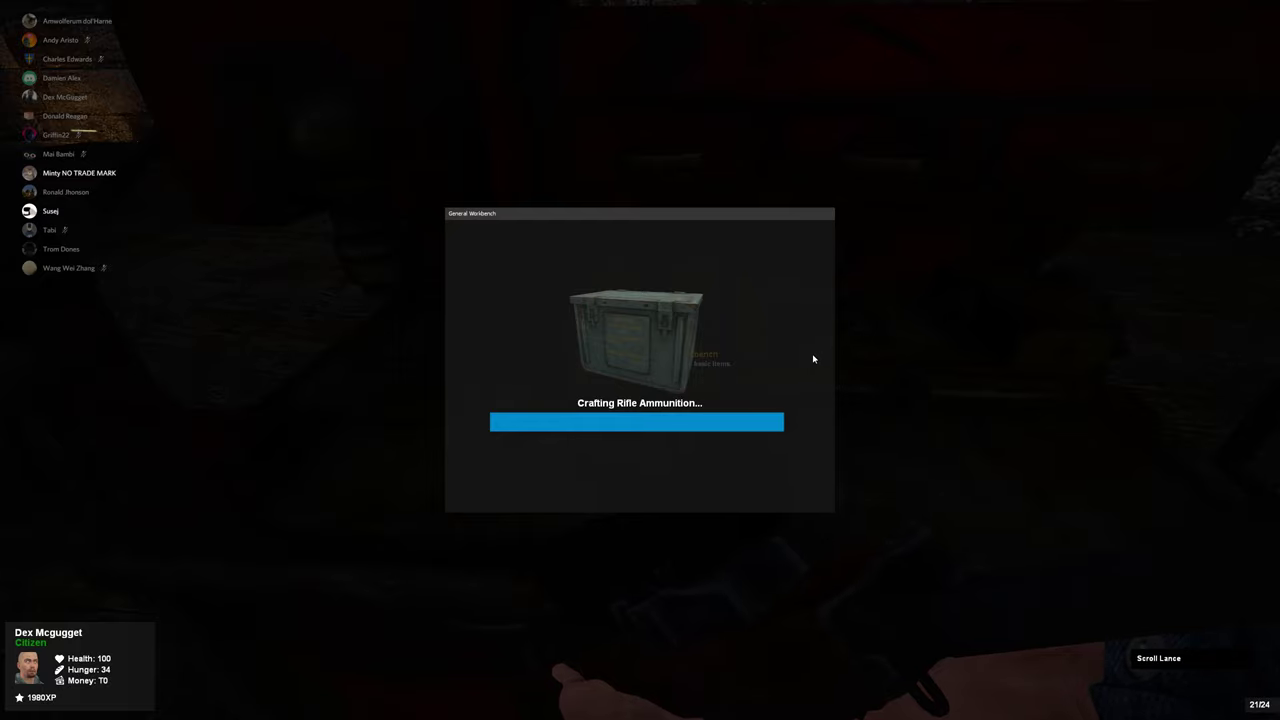
{"action": "left_click", "coordinate": [817, 361]}
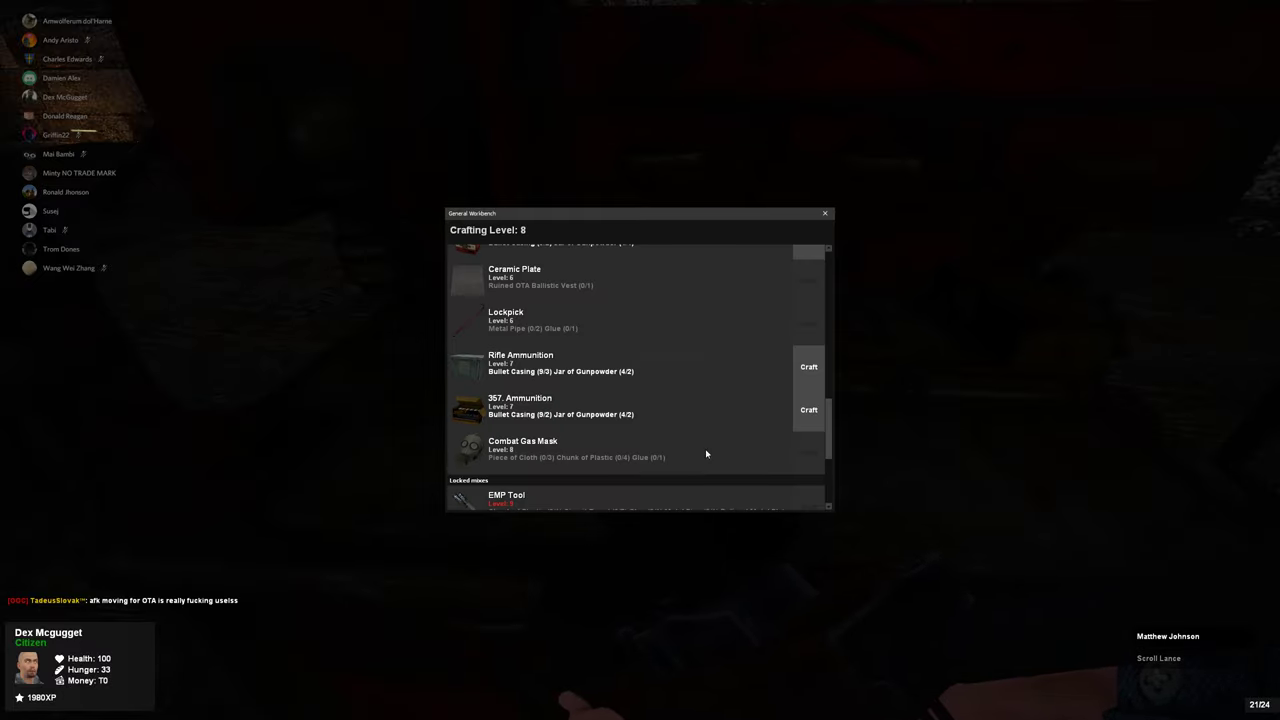
{"action": "left_click", "coordinate": [809, 370]}
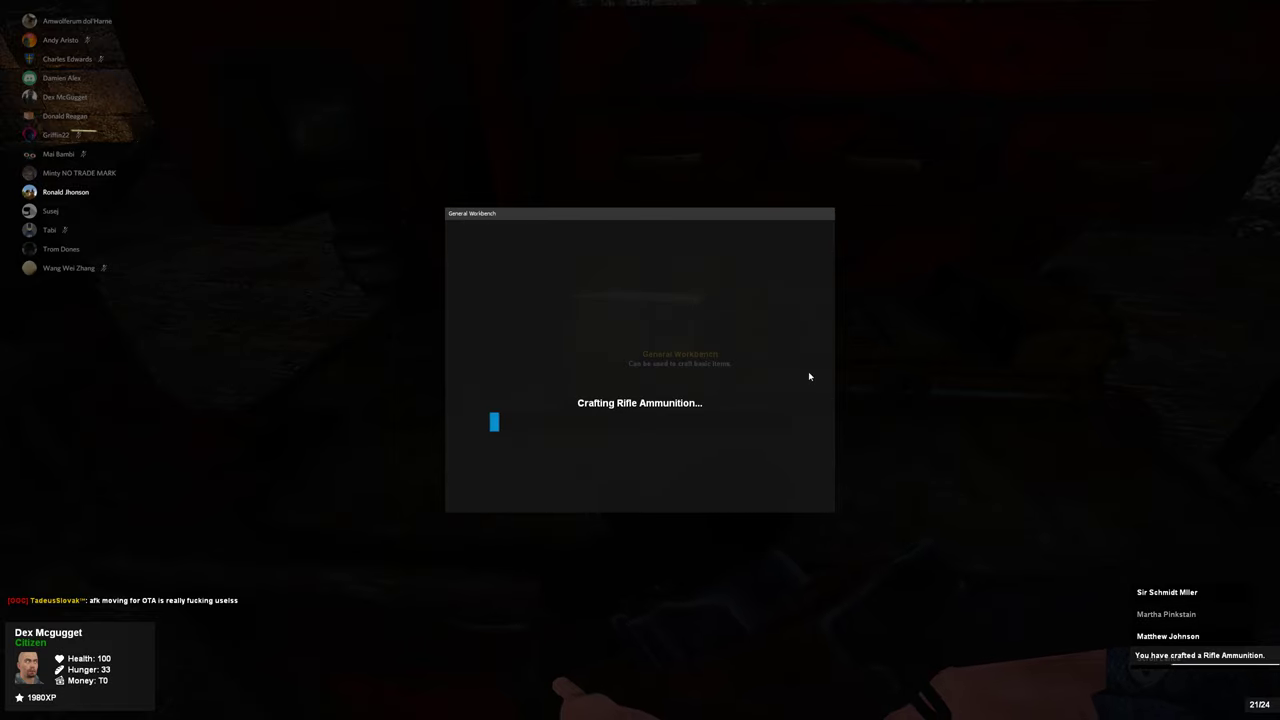